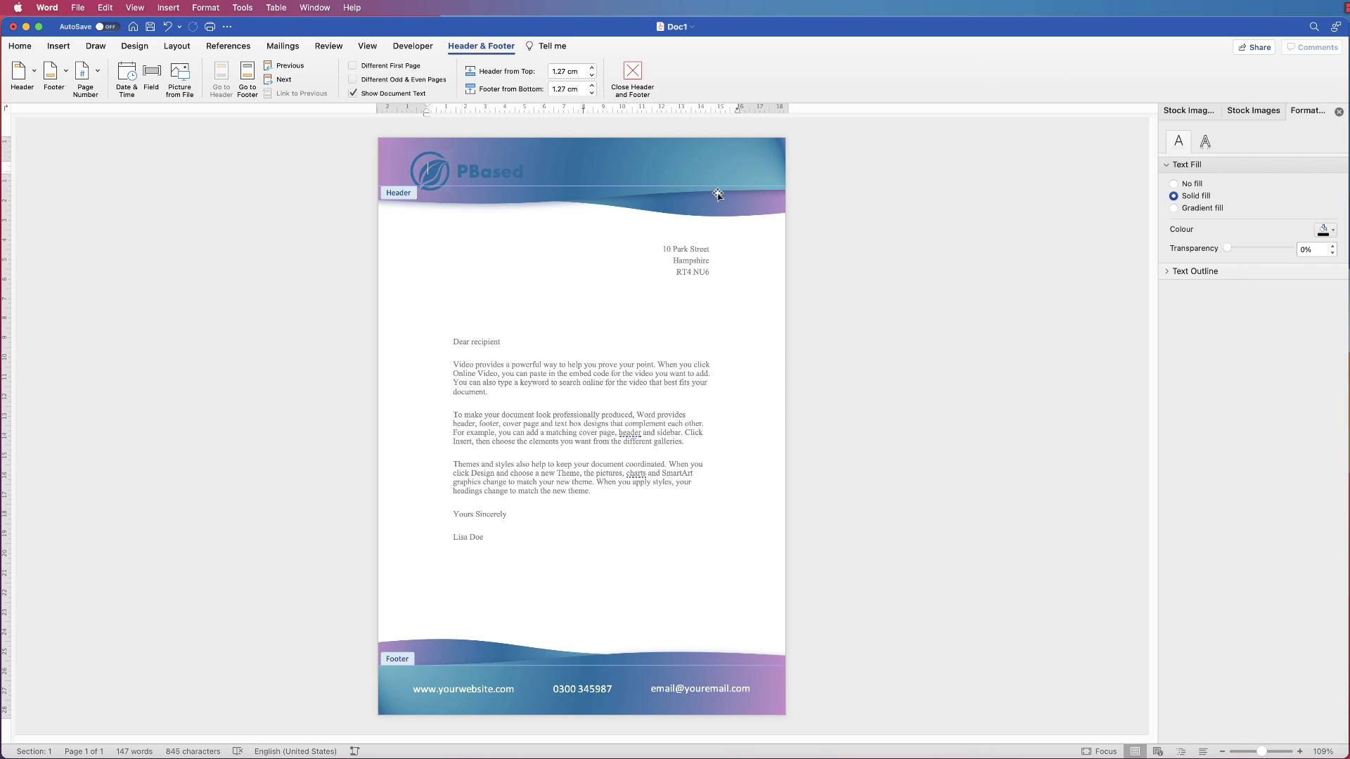
Exit header and footer editing on the sample letterhead
double_click(526, 296)
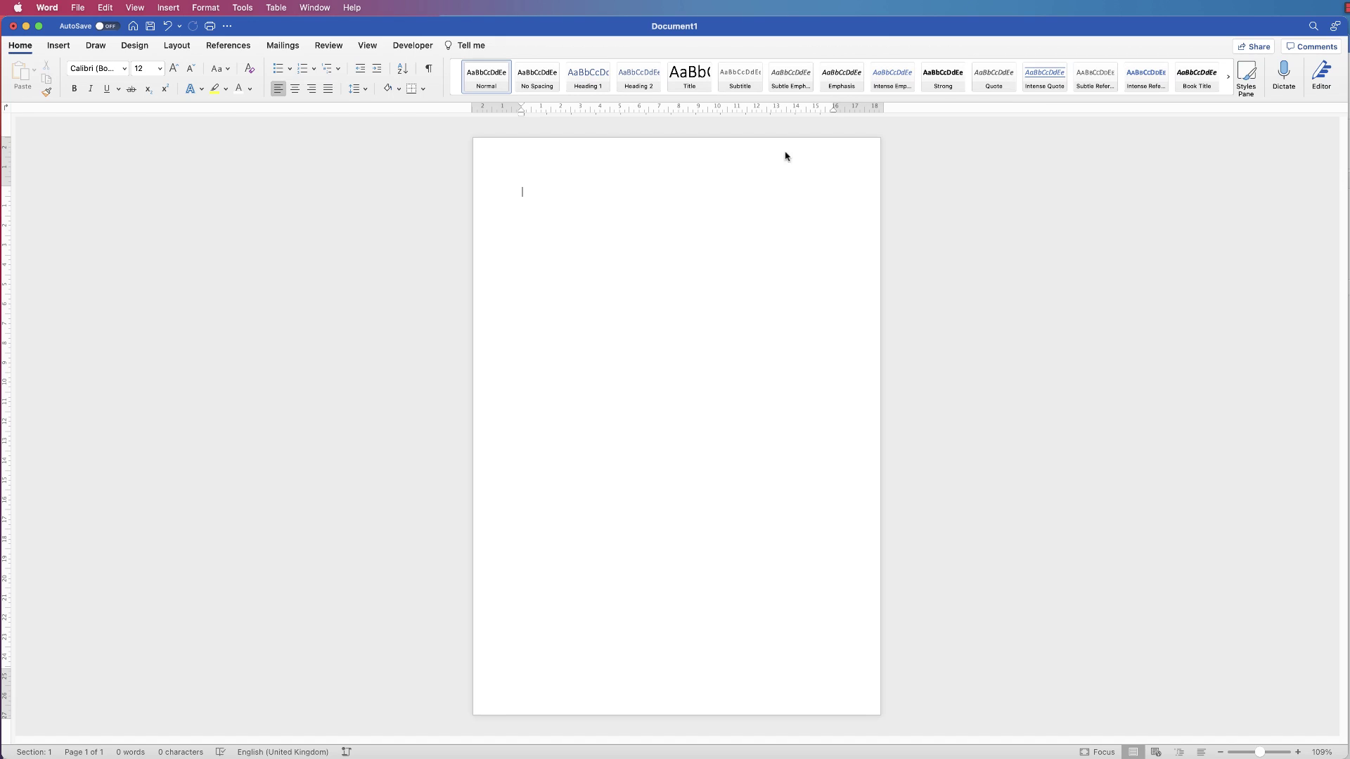
Open Document1's empty header for editing from the top margin
double_click(536, 156)
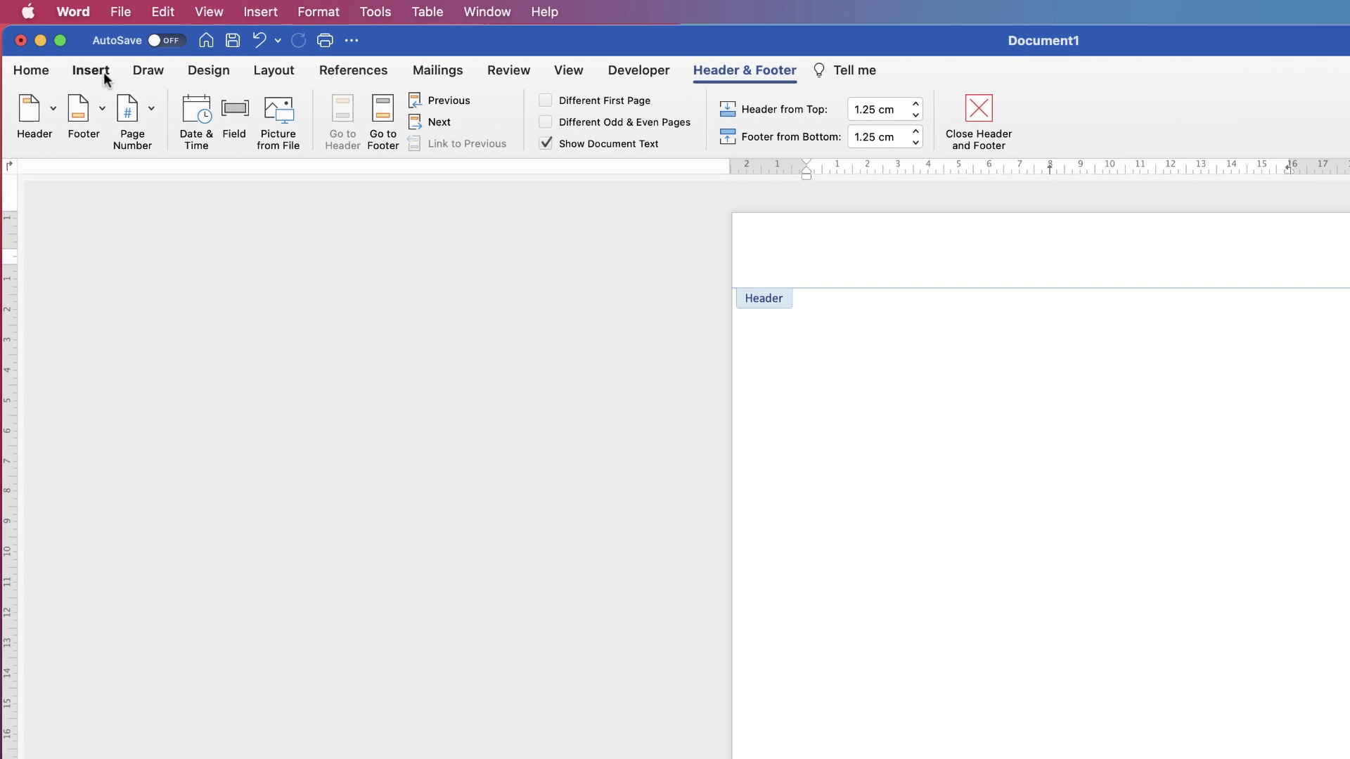
Draw a Flowchart: Document wave shape across the full header, sized 20.96 × 3.18 cm
left_click(93, 70)
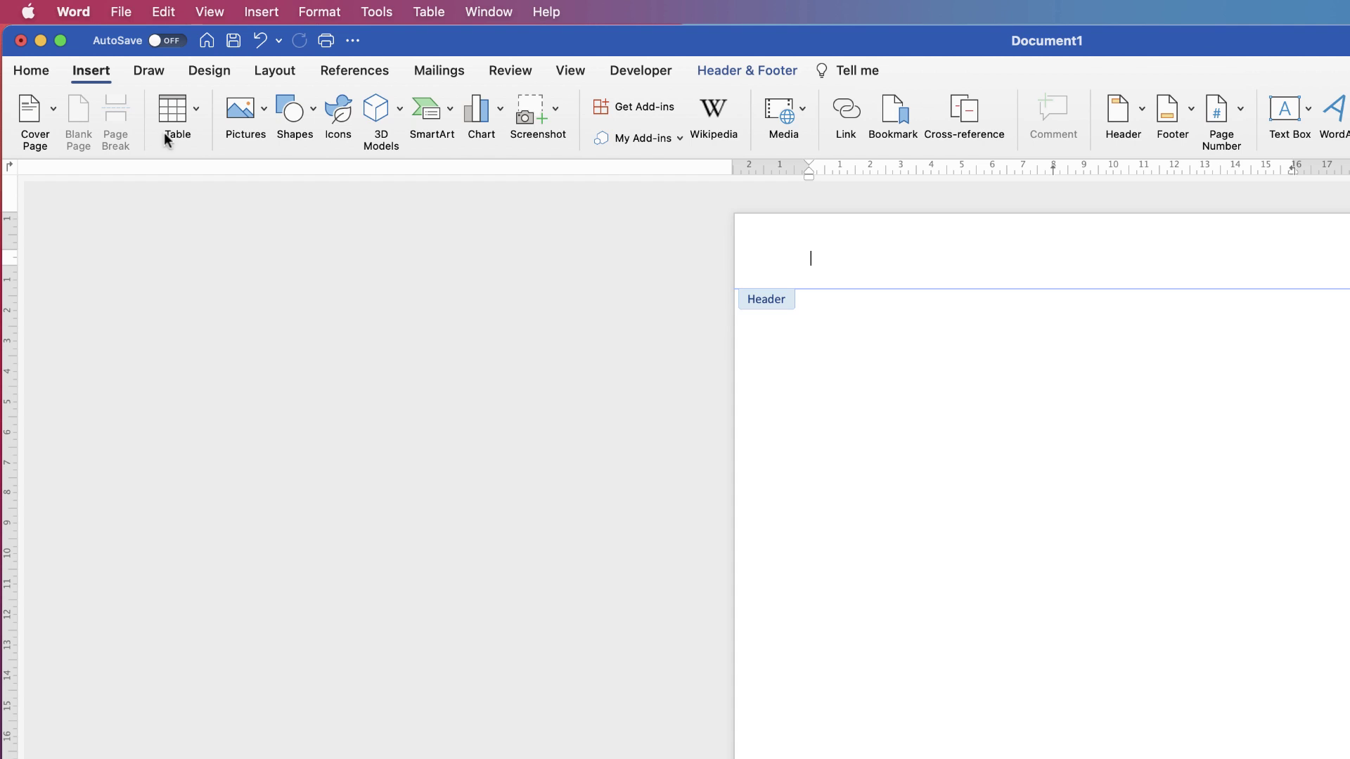
left_click(310, 113)
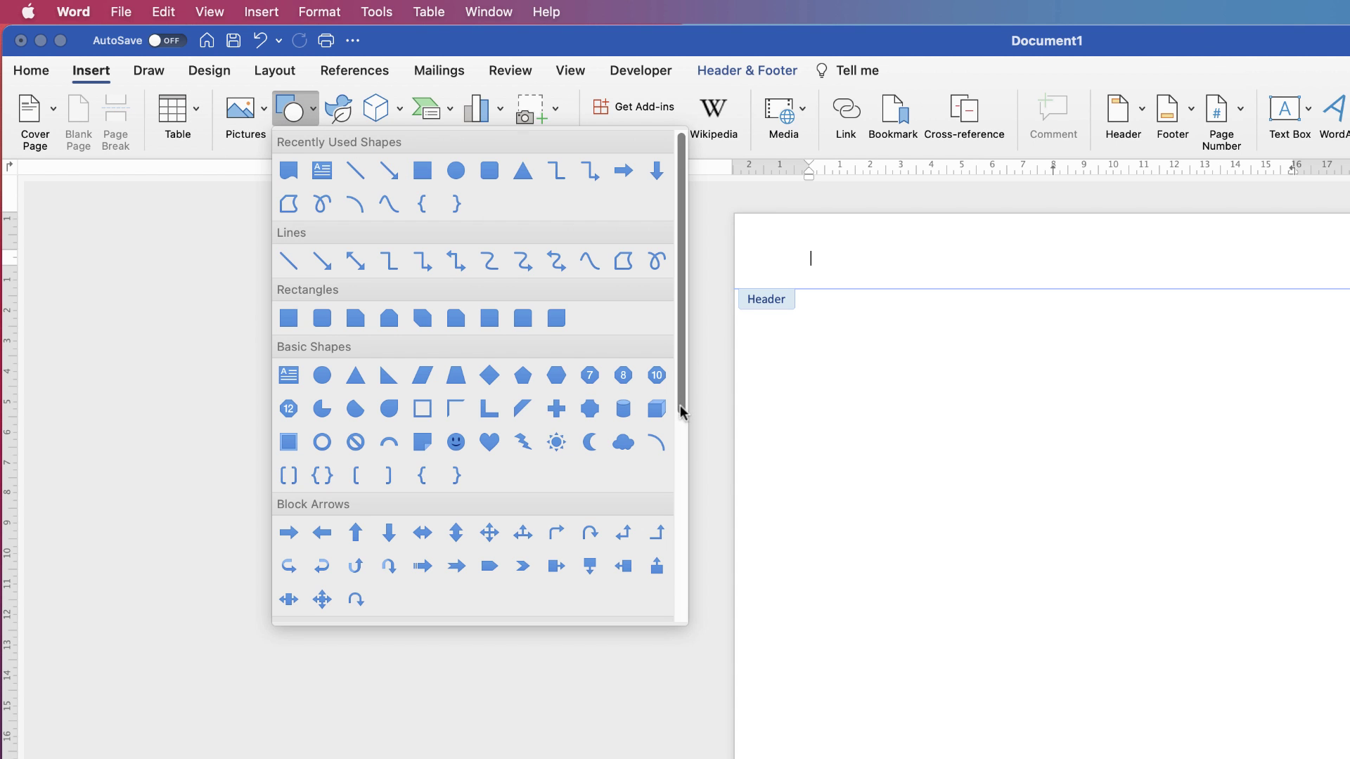
left_click_drag(684, 401, 661, 583)
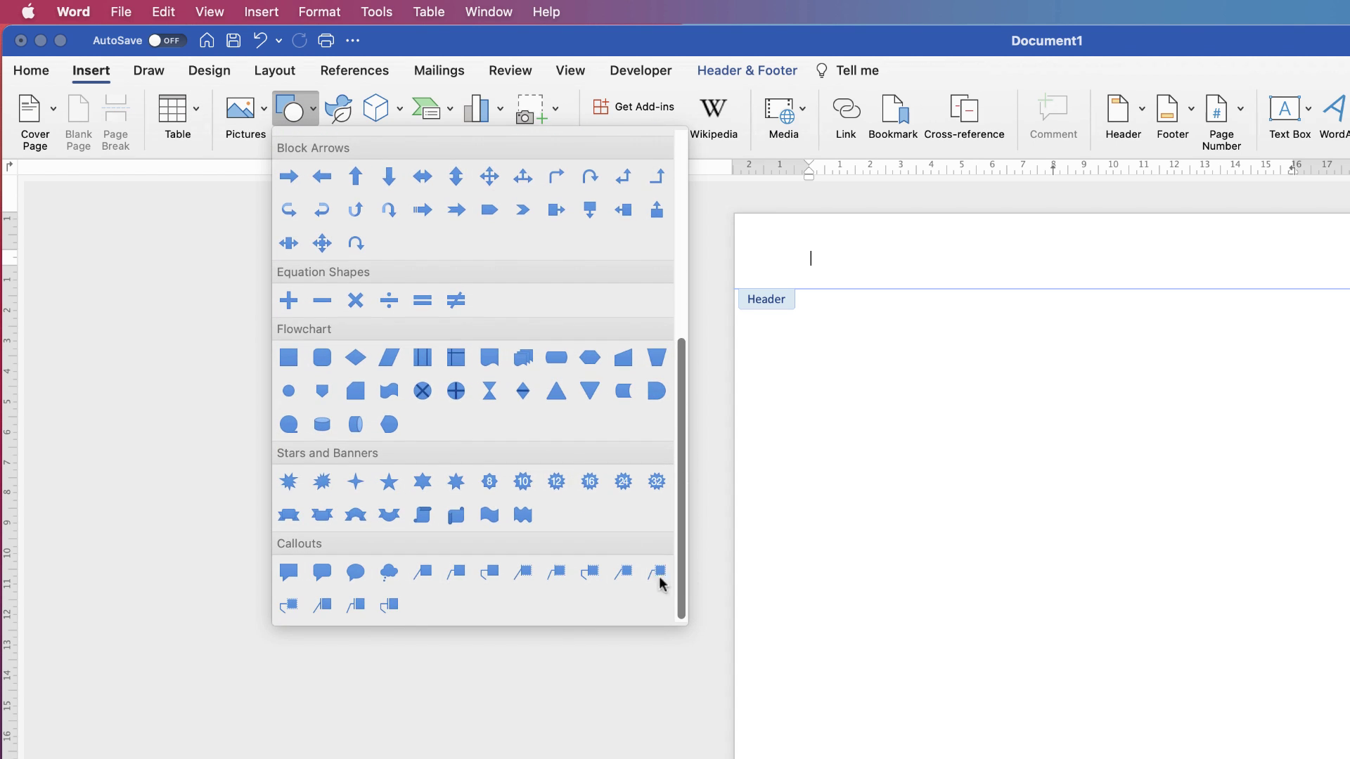
left_click(490, 360)
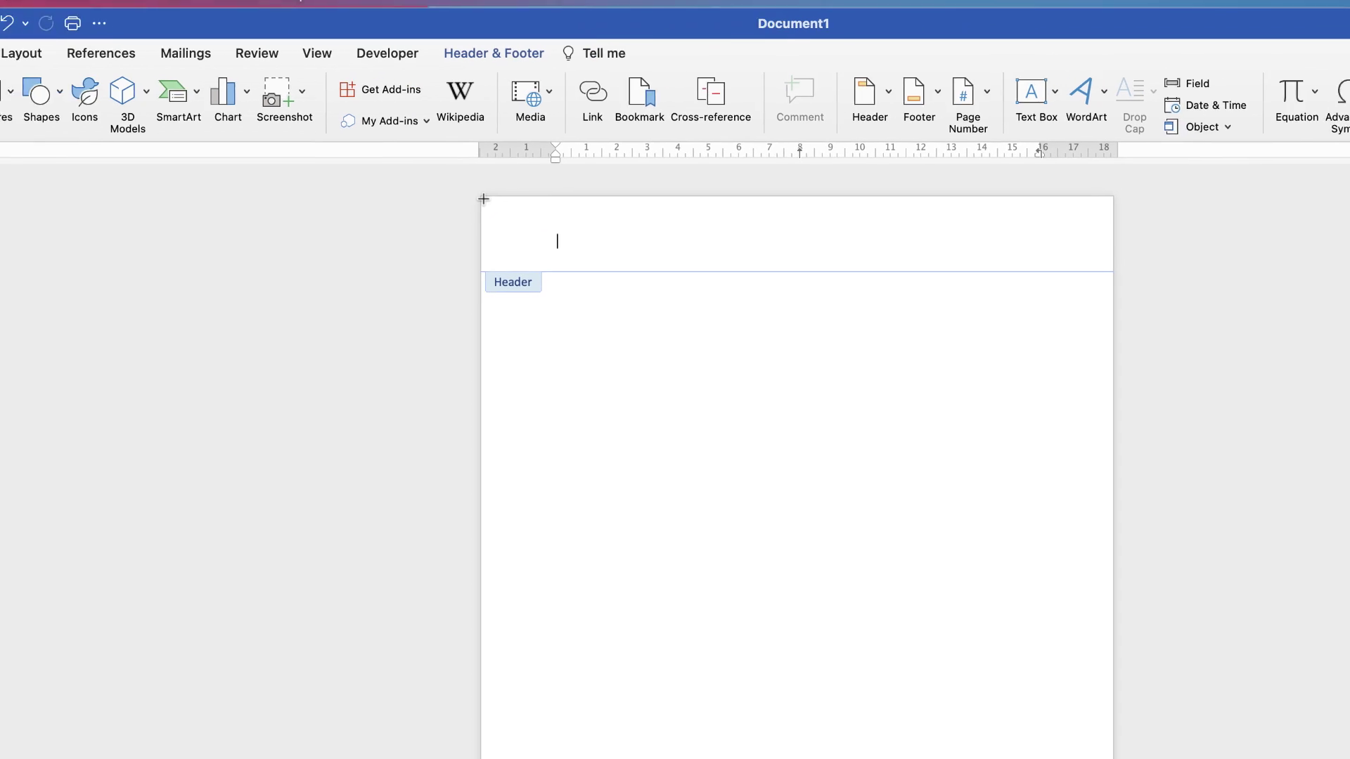
left_click_drag(734, 221, 738, 232)
left_click_drag(366, 211, 991, 299)
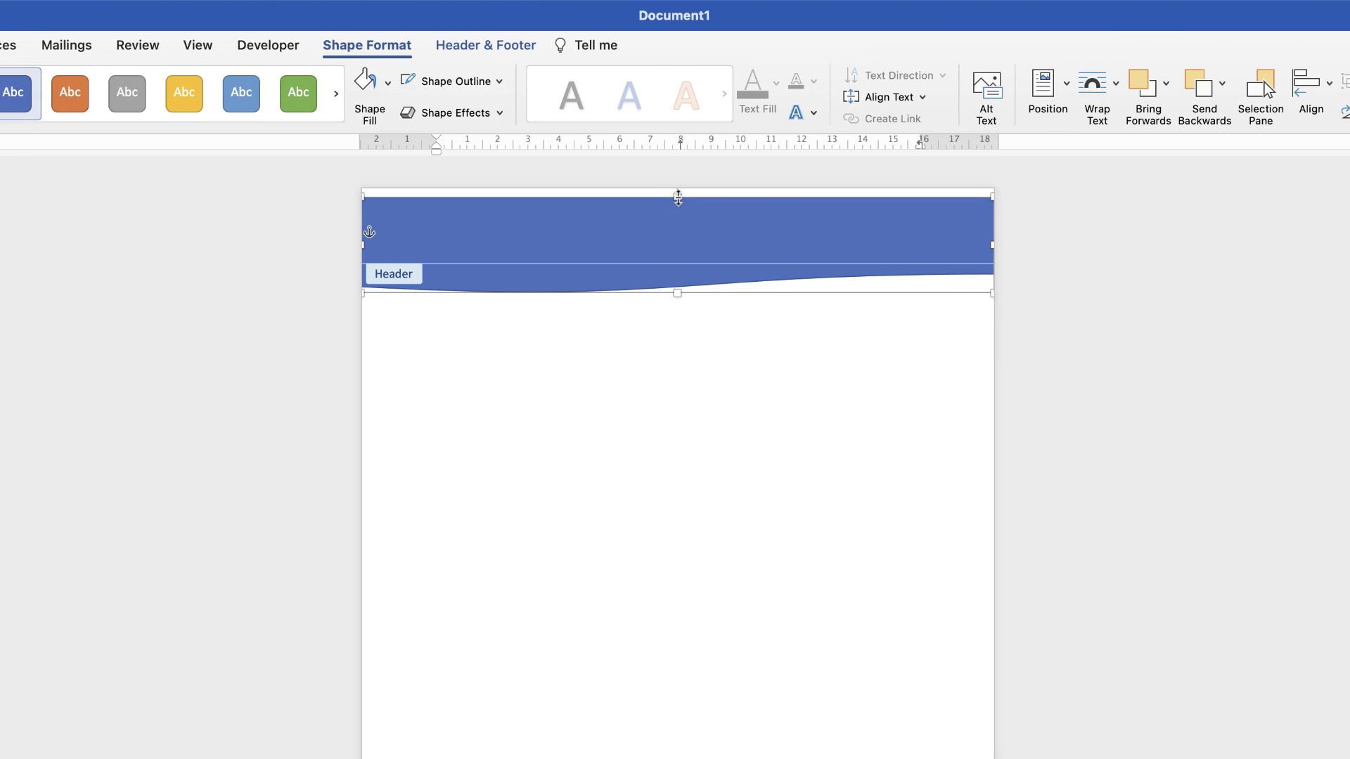
left_click_drag(677, 194, 678, 188)
mouse_move(677, 294)
left_mouse_down()
mouse_move(687, 365)
mouse_move(683, 285)
left_mouse_up()
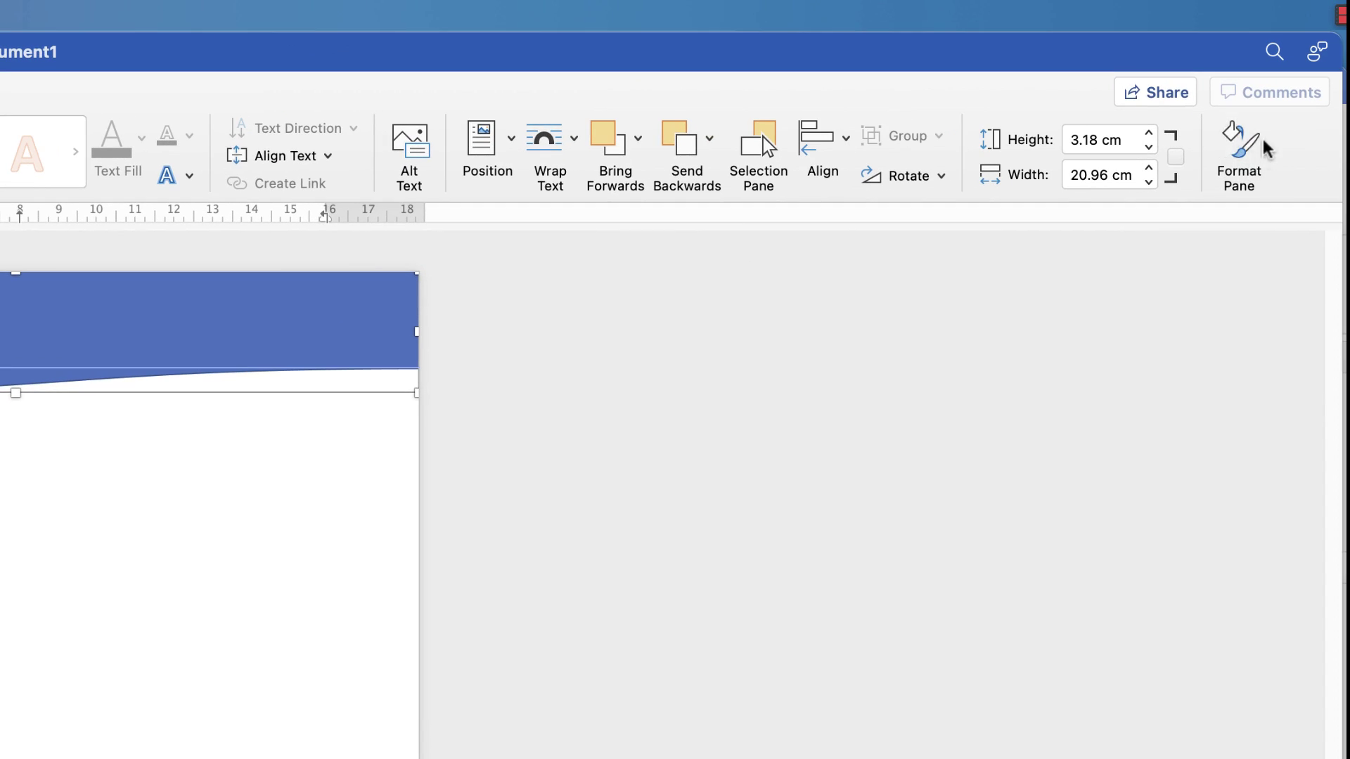
In the Format Shape pane, set the wave's line to No line and its fill to Gradient fill
left_click(1237, 149)
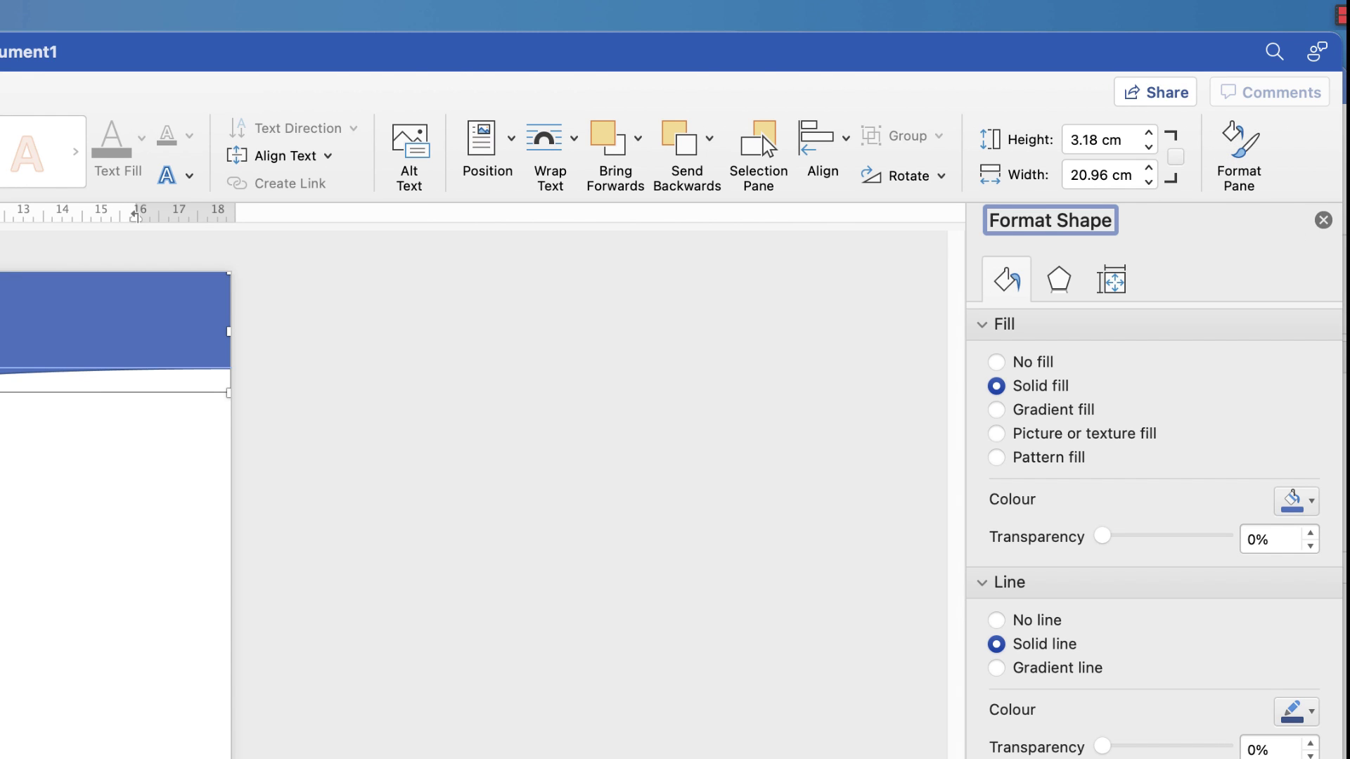
left_click(983, 583)
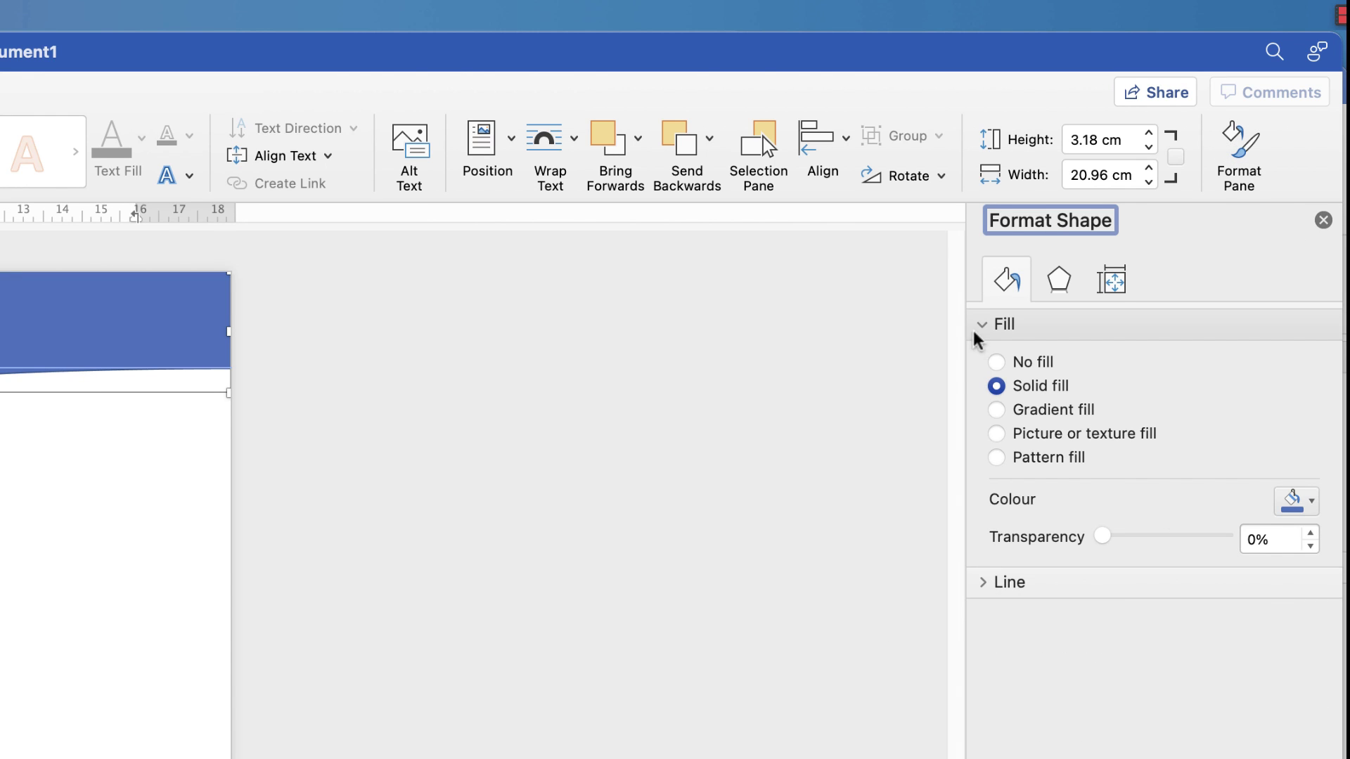
left_click(985, 336)
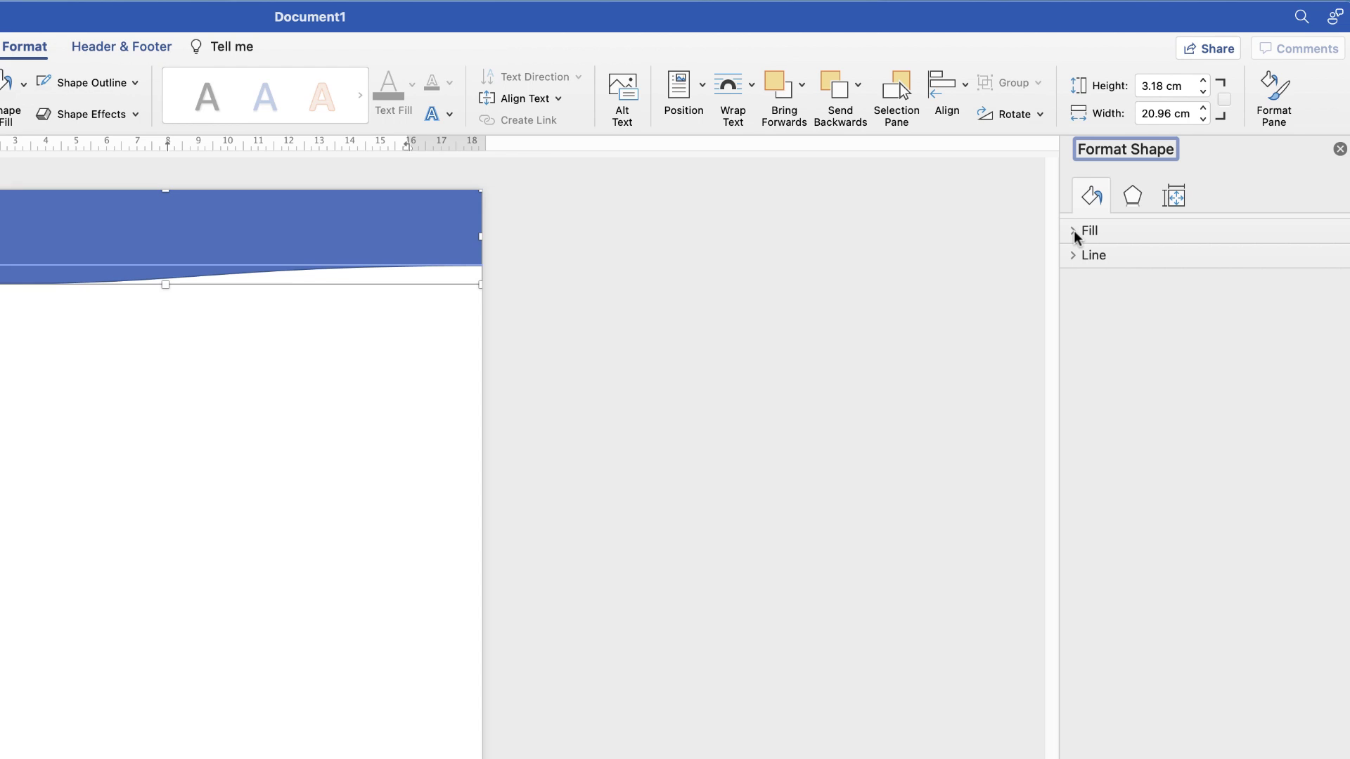
left_click(1073, 256)
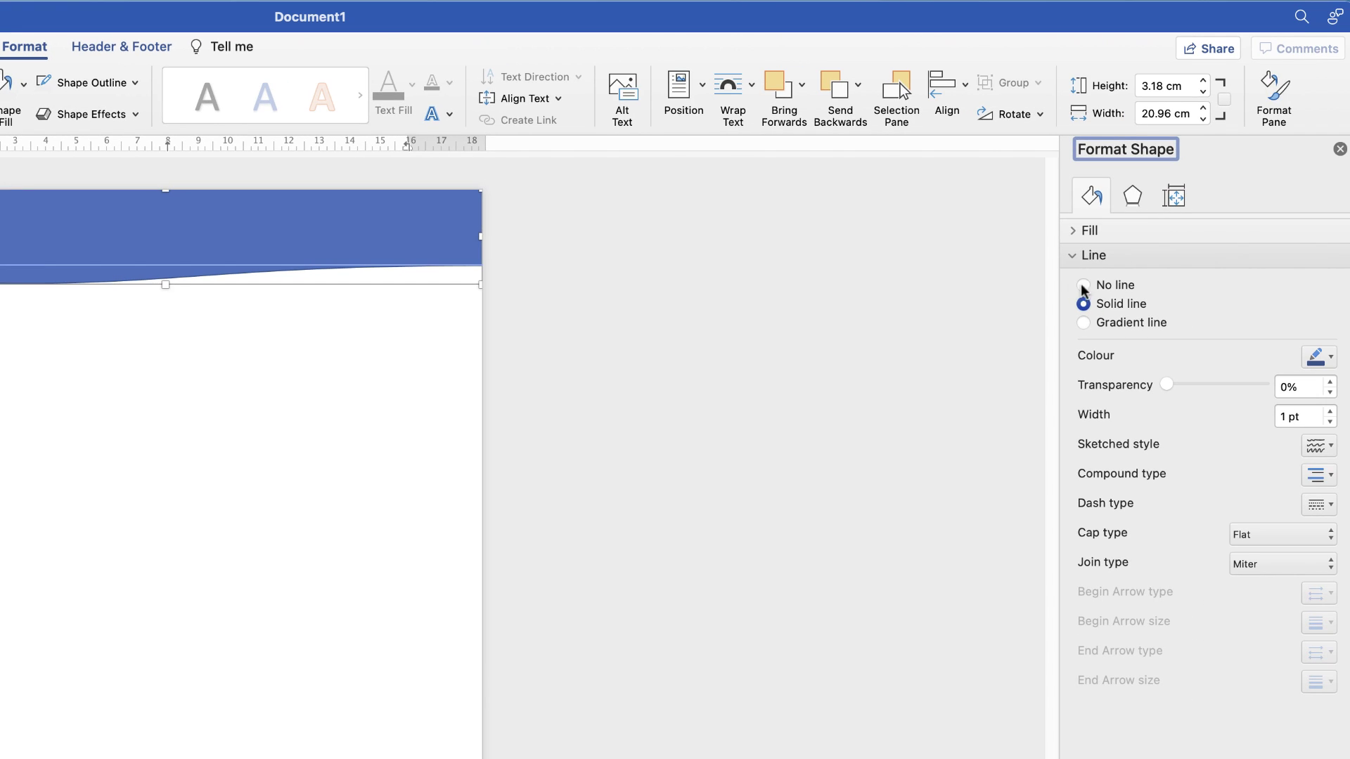
left_click(1083, 286)
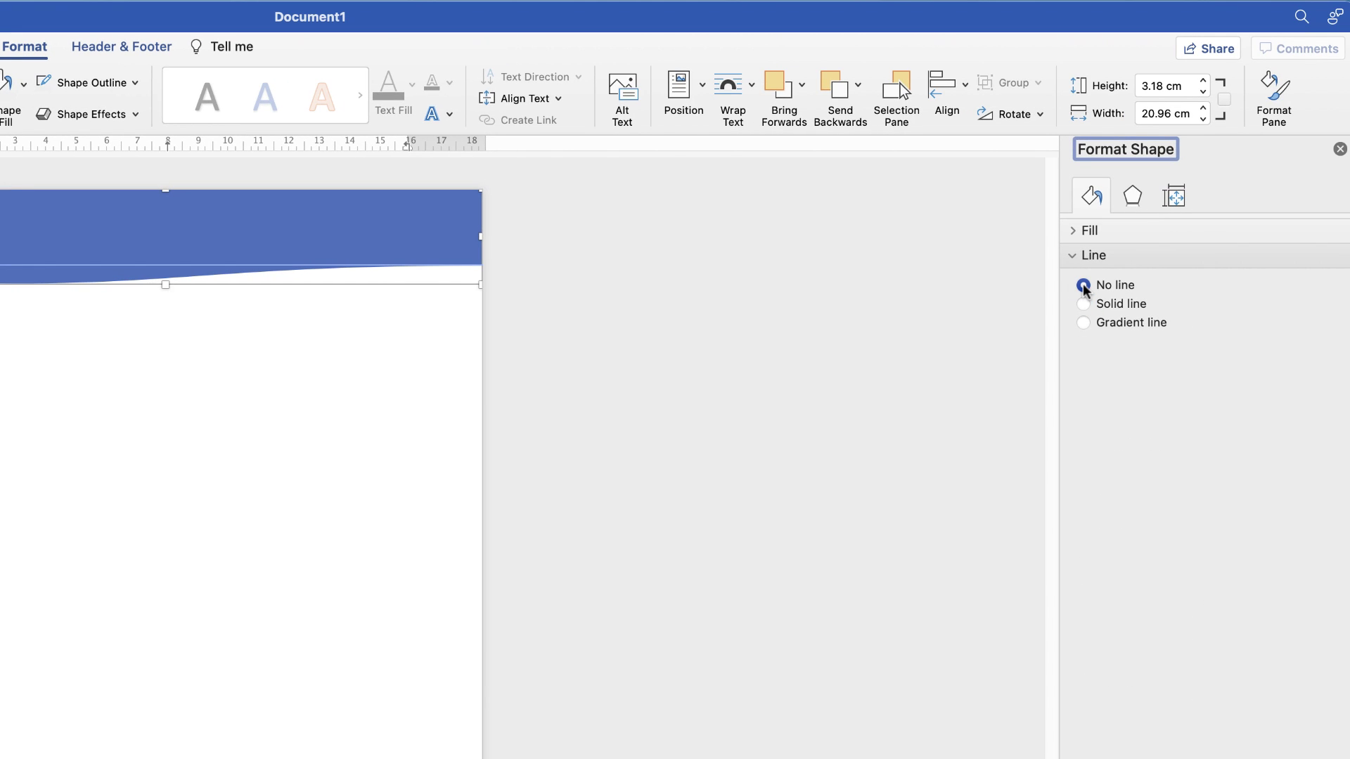
left_click(1076, 232)
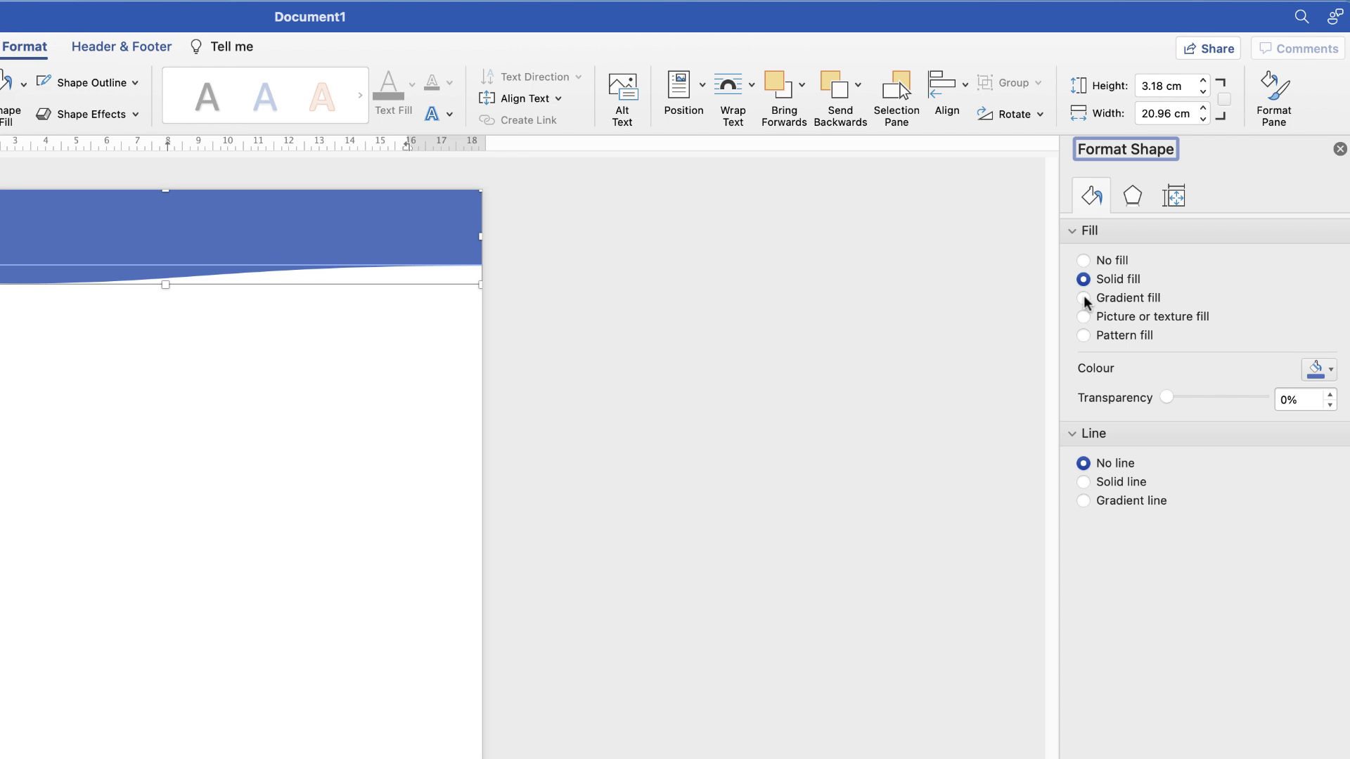
left_click(1083, 299)
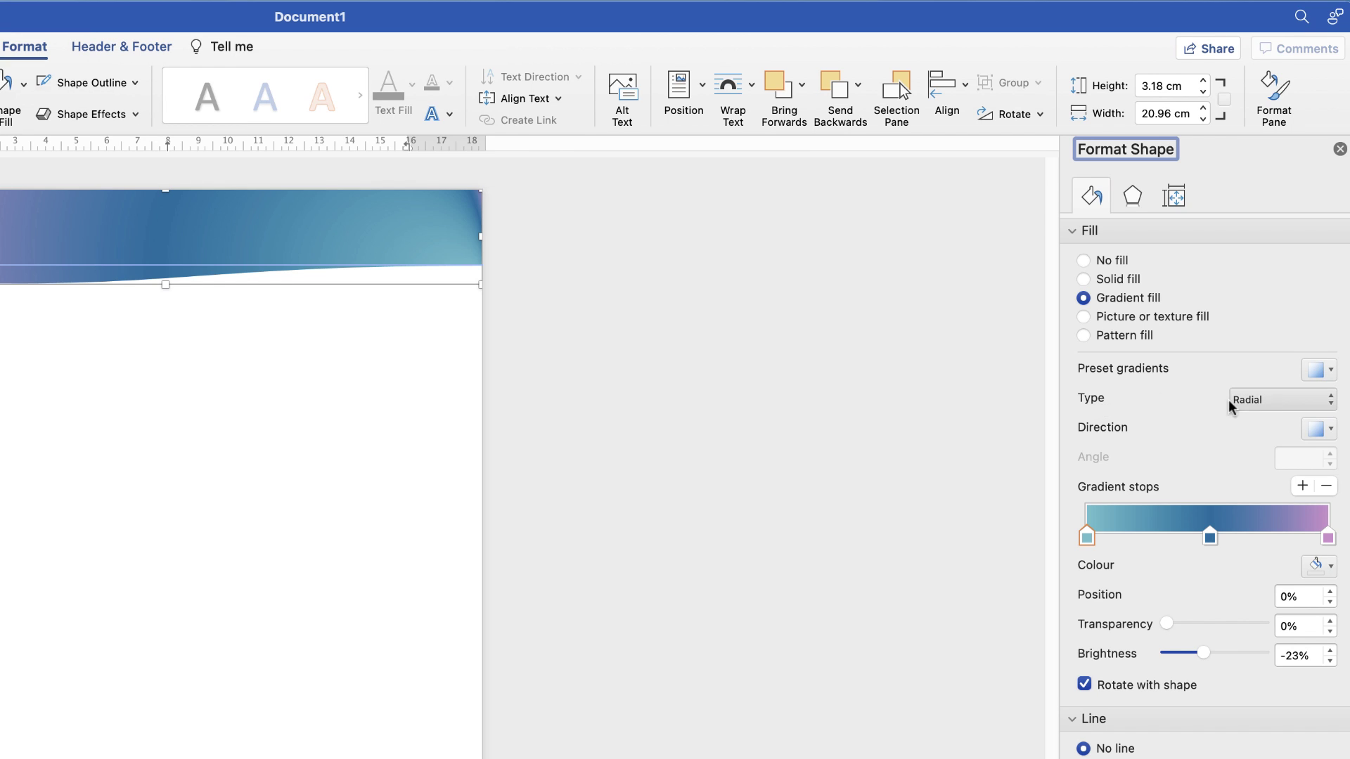
Keep the gradient type Radial and pick a different radial Direction option
left_click(1328, 406)
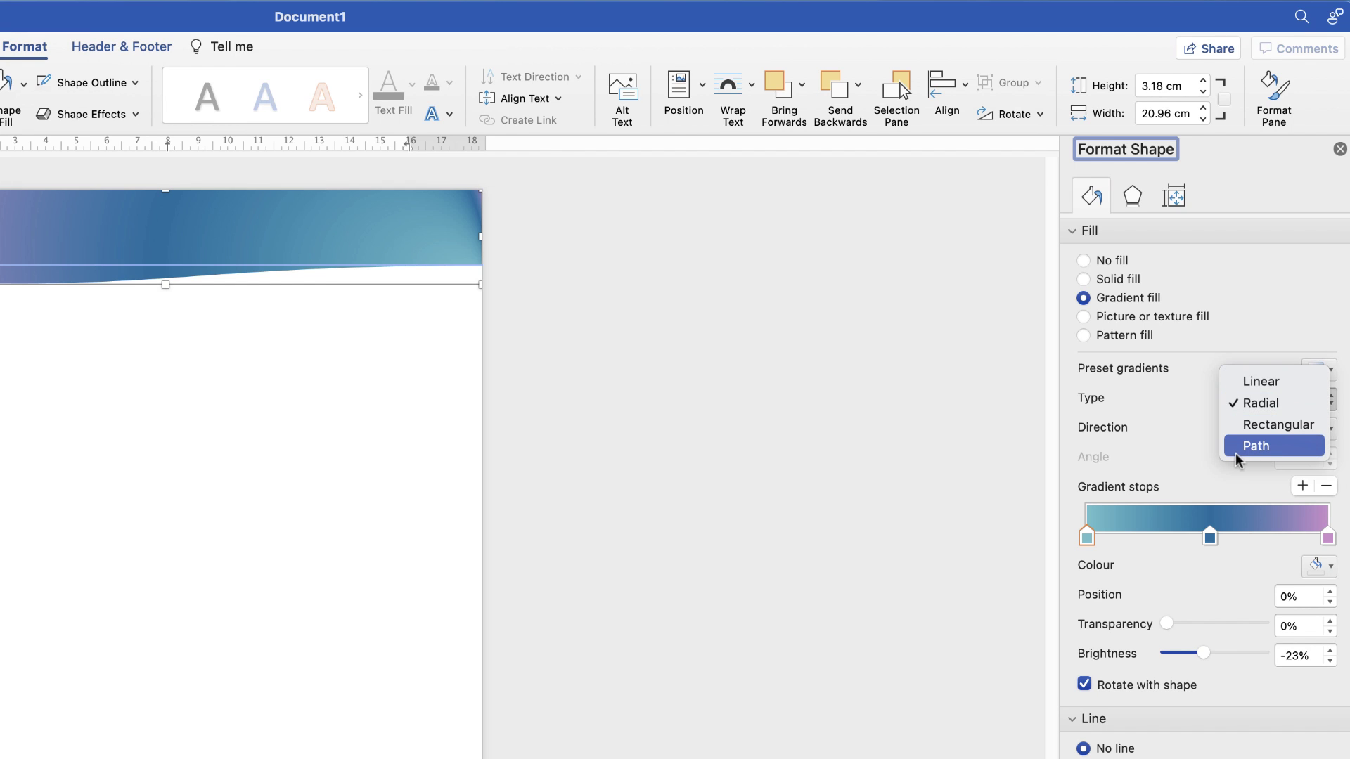
left_click(1259, 402)
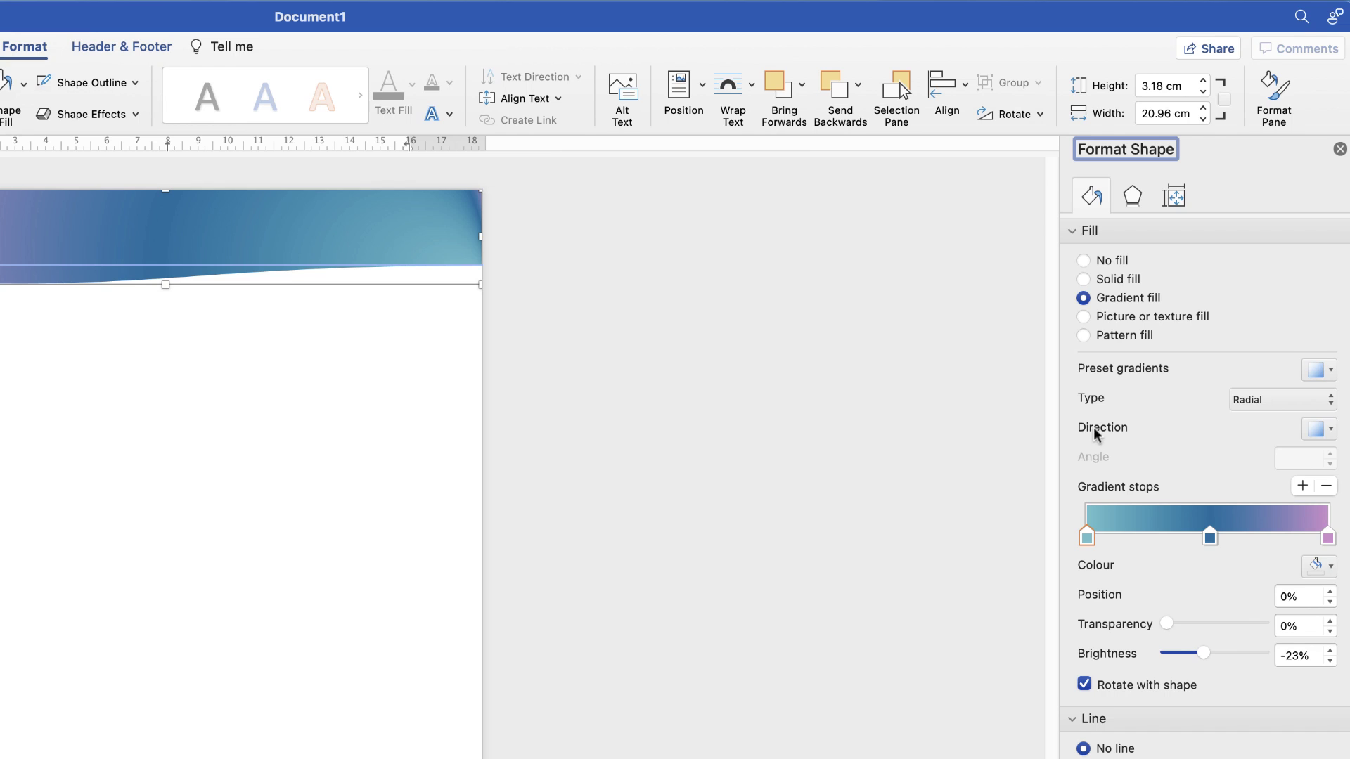
left_click(1331, 430)
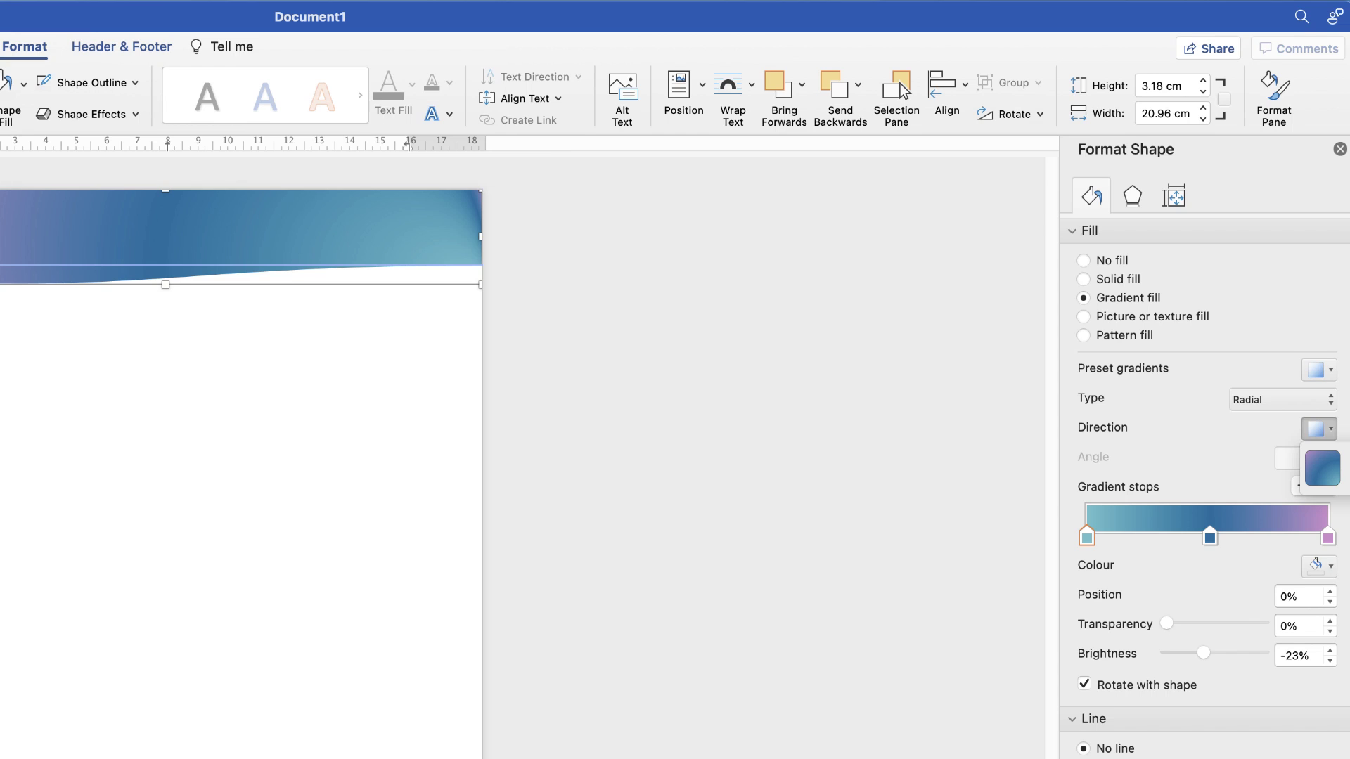
left_click(1324, 476)
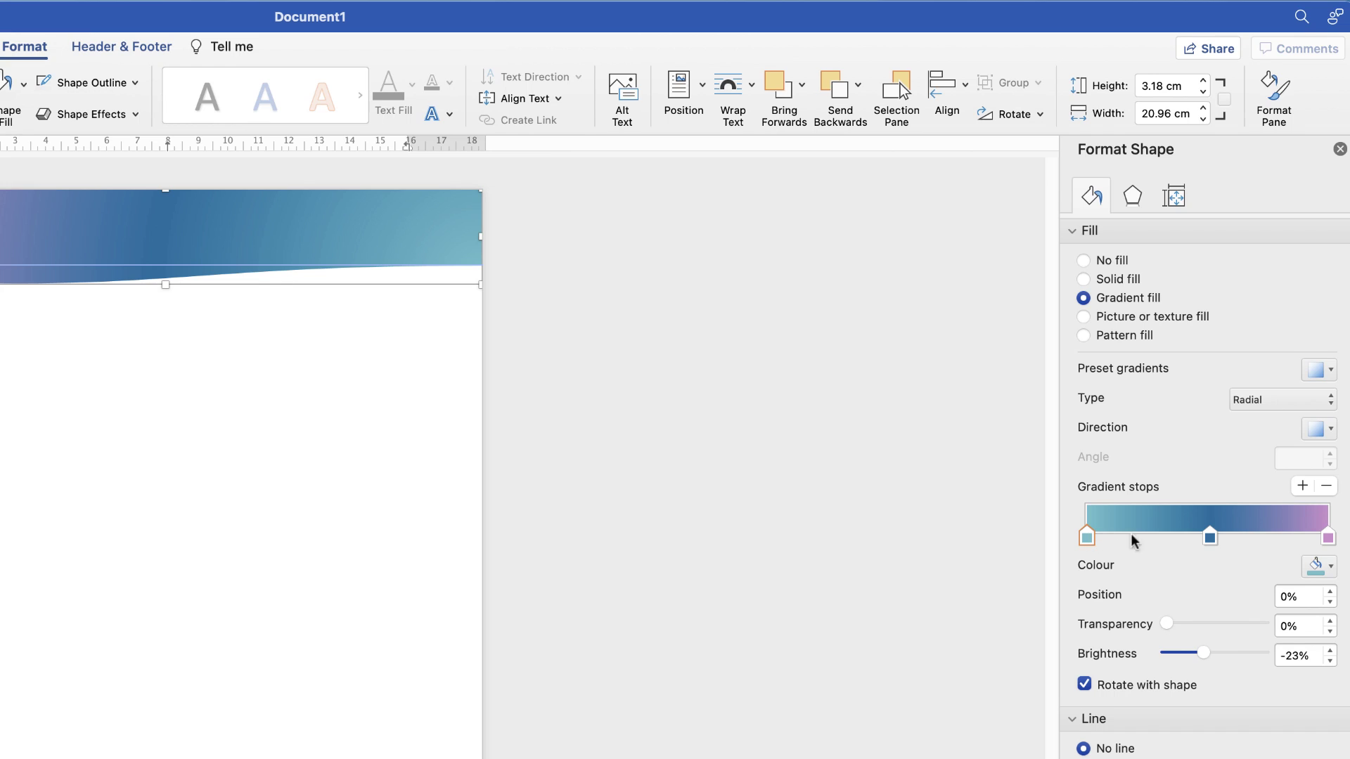
Nudge the dark blue middle gradient stop to about 54%, trying and removing an extra stop at 77%
left_click(1209, 538)
left_click(1328, 538)
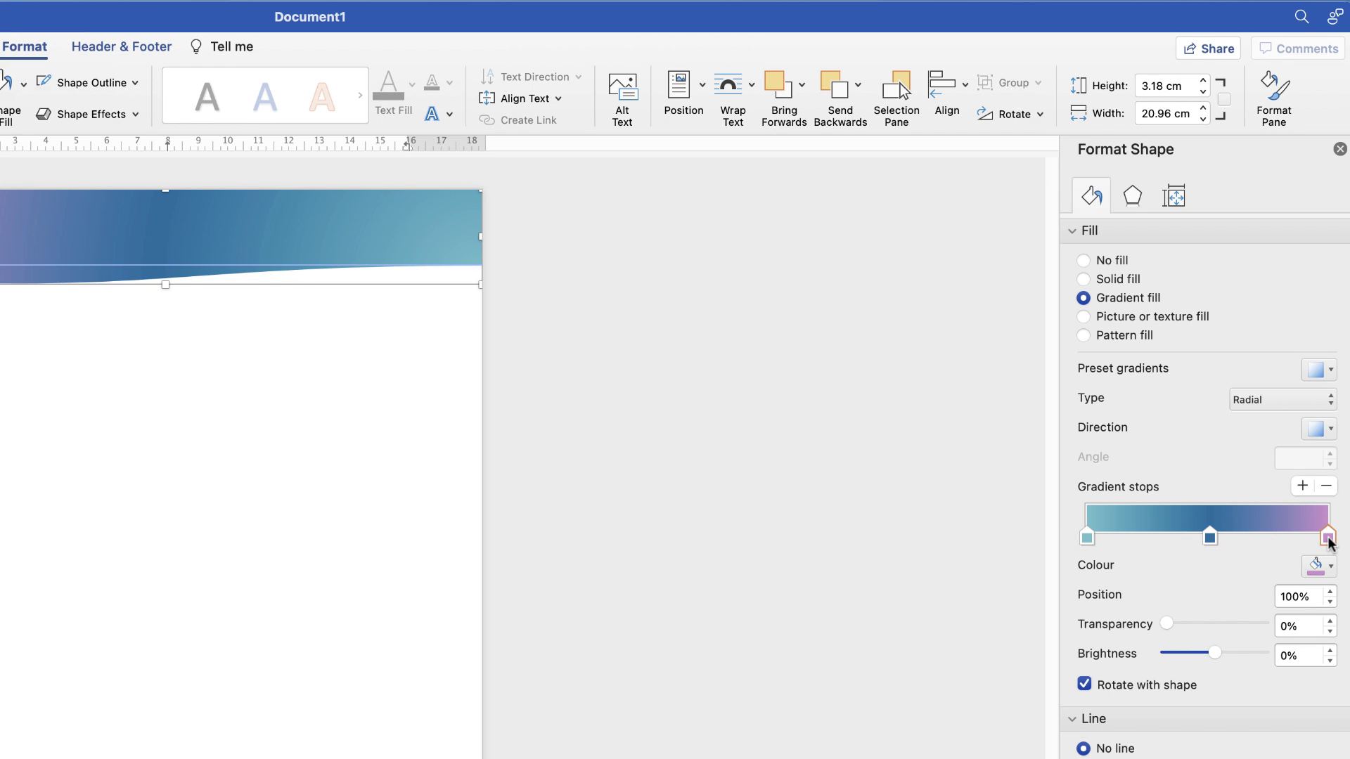
left_click(1209, 538)
mouse_move(1085, 537)
left_mouse_down()
mouse_move(1190, 539)
mouse_move(1078, 542)
left_mouse_up()
mouse_move(1210, 539)
left_mouse_down()
mouse_move(1118, 538)
mouse_move(1280, 537)
mouse_move(1203, 537)
mouse_move(1216, 539)
left_mouse_up()
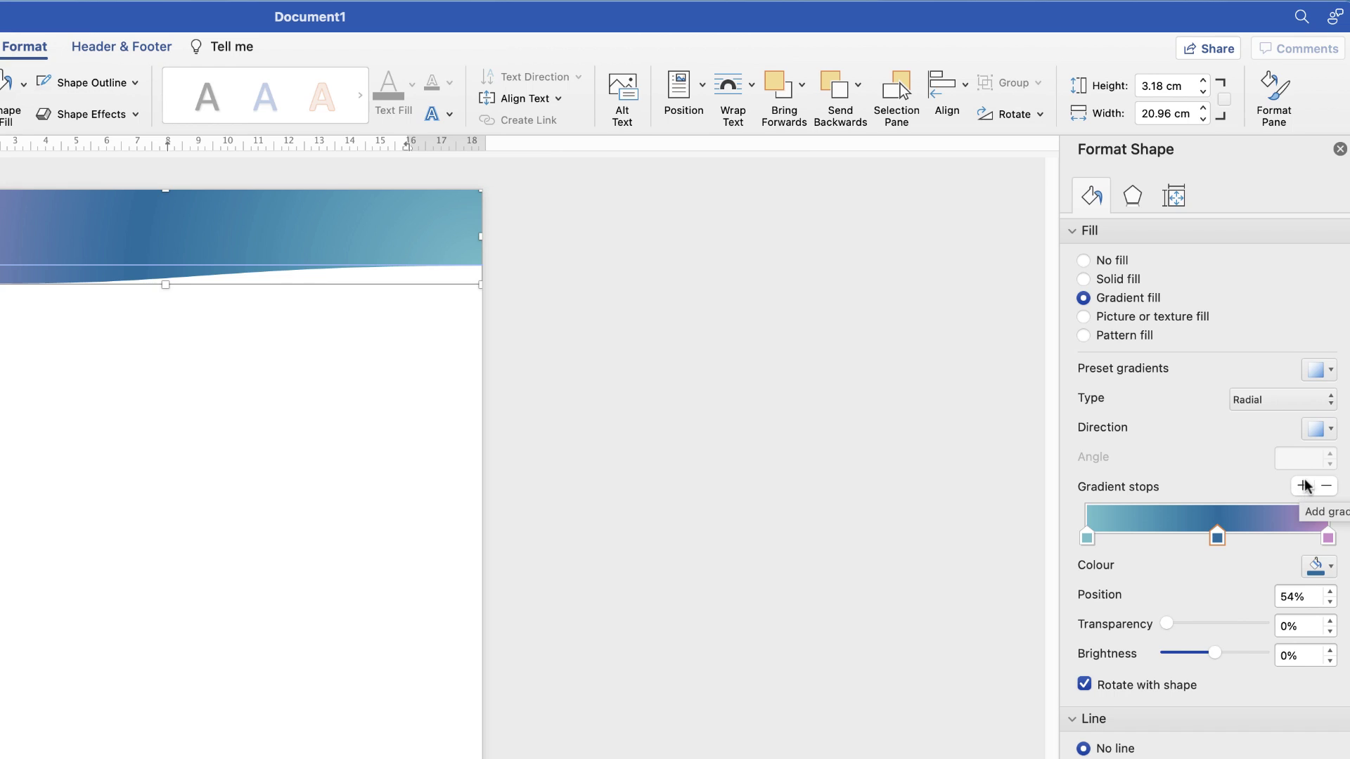
left_click(1302, 486)
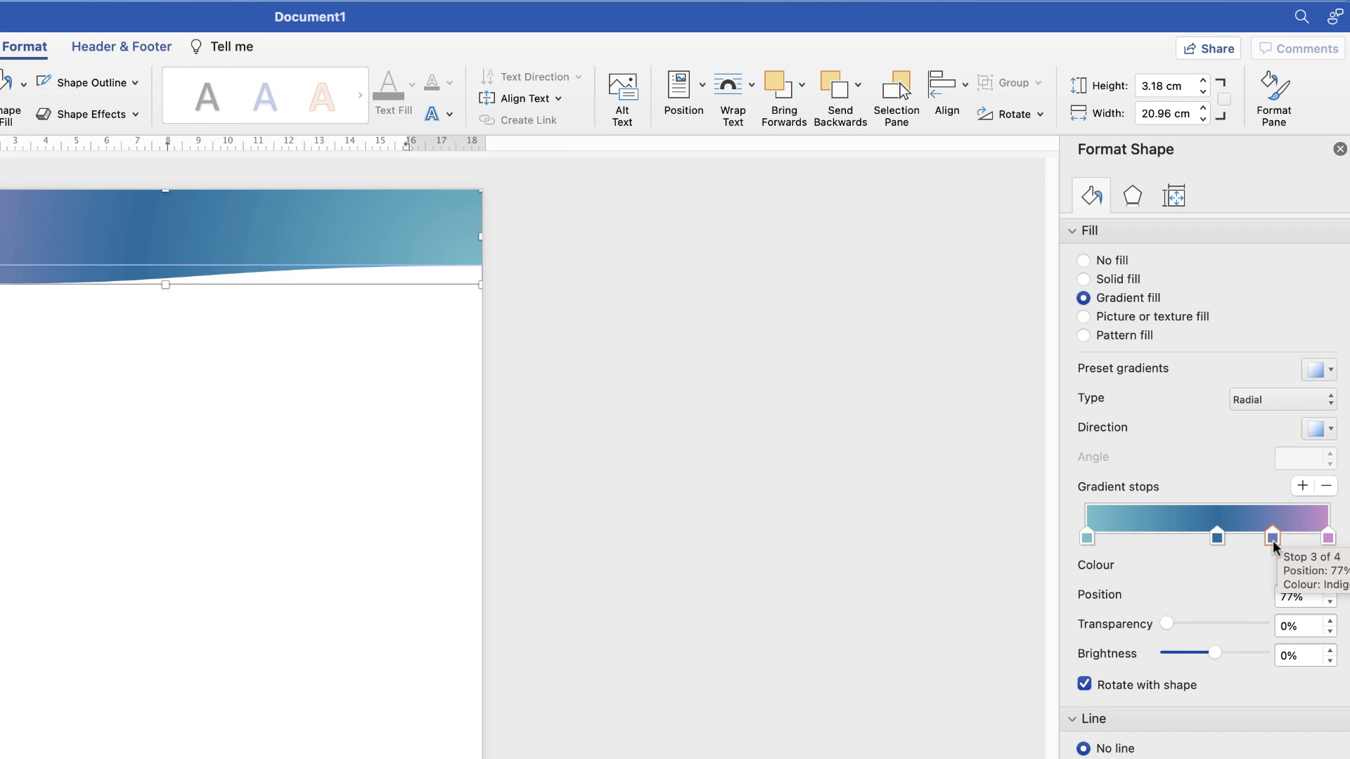
left_click(1326, 487)
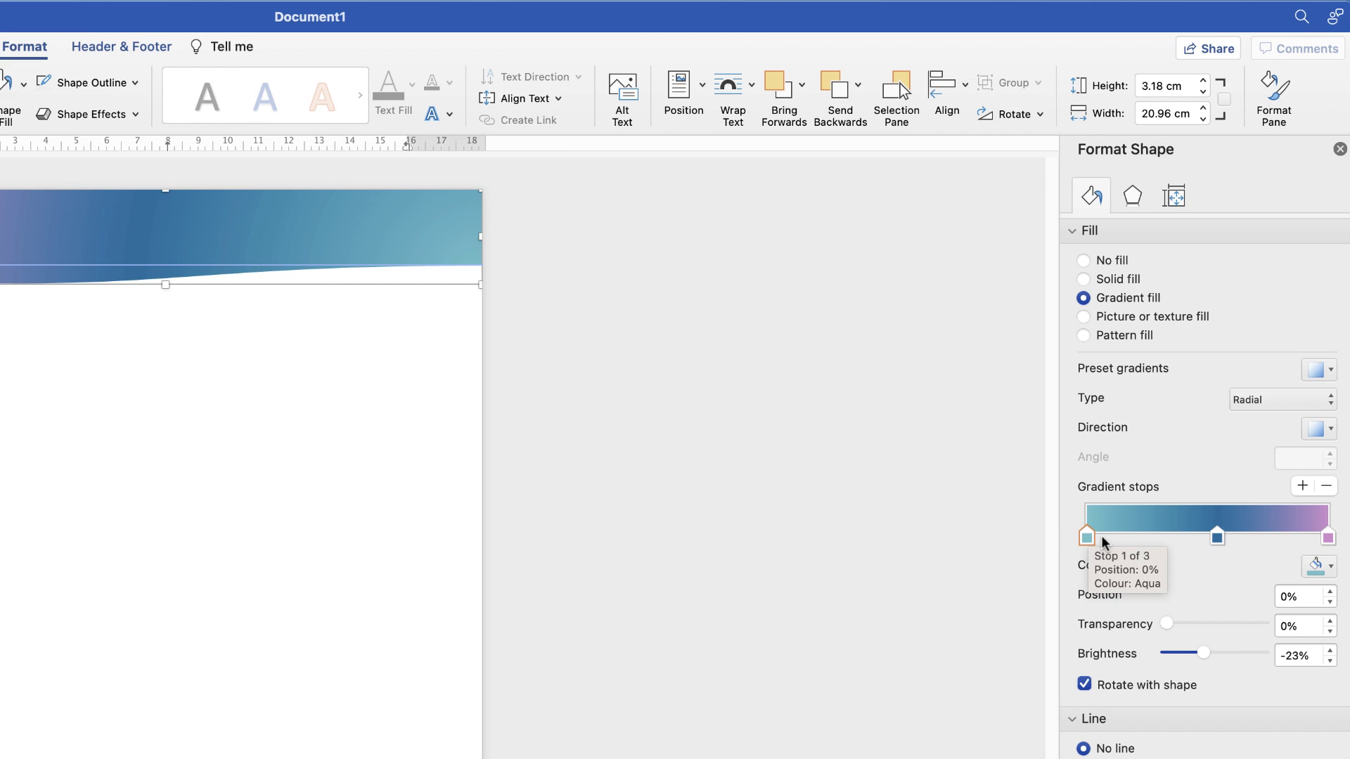
left_click(1332, 570)
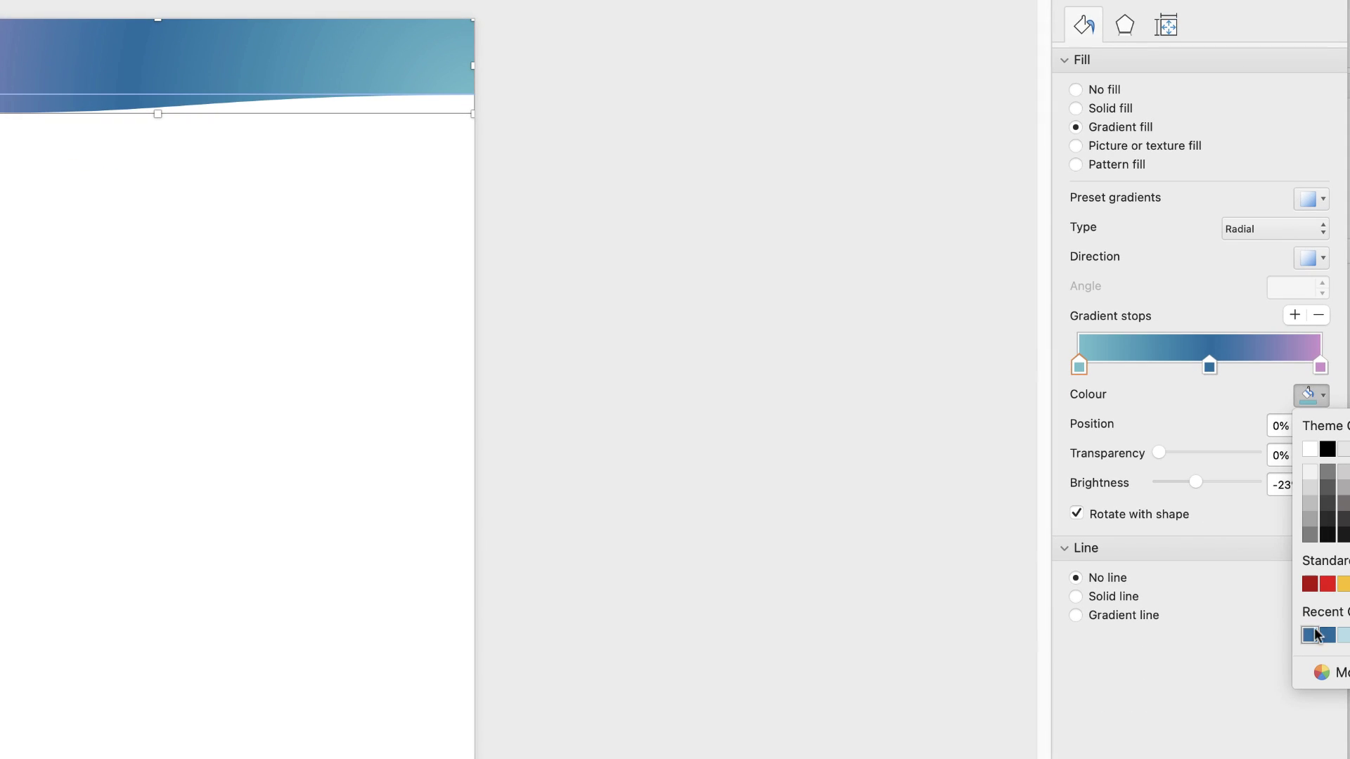
Browse the More Colours picker views and cancel without changing the colour
left_click(1323, 675)
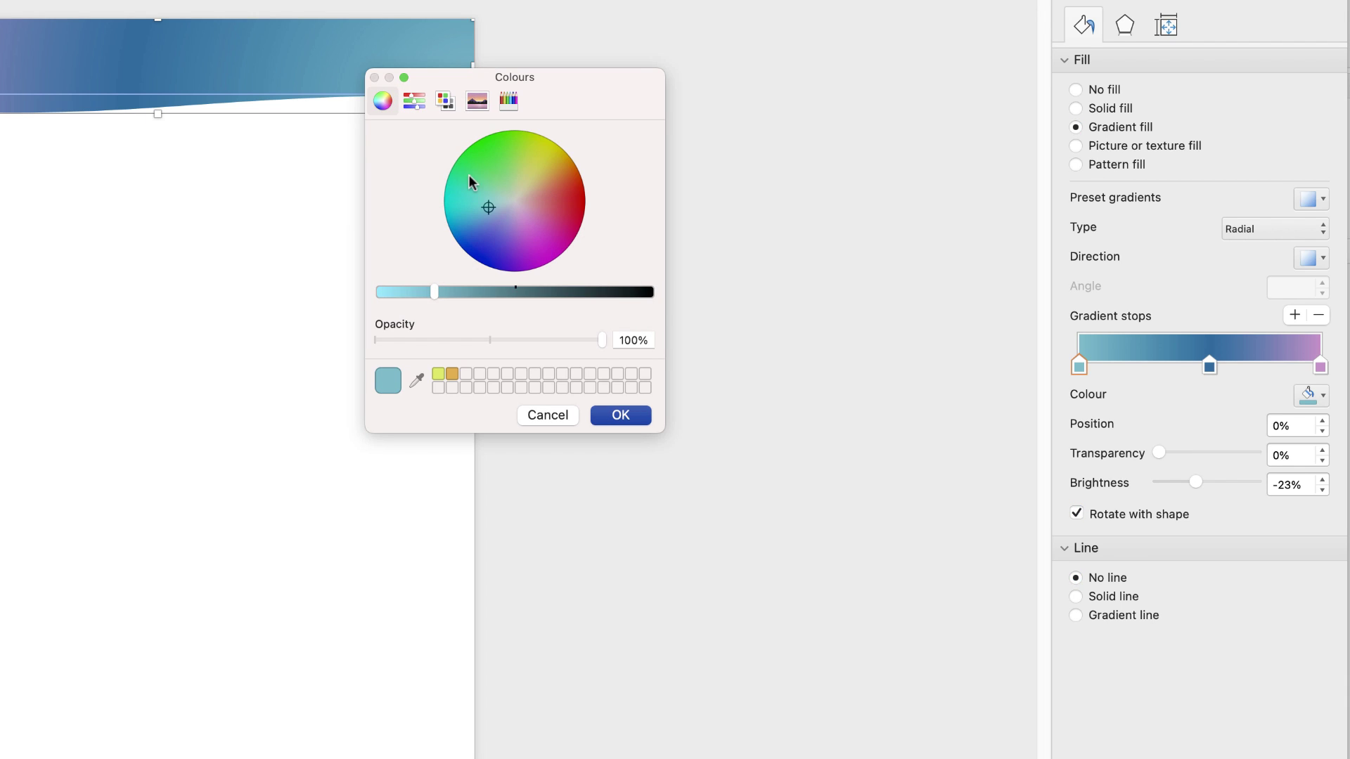
left_click(414, 102)
left_click(445, 102)
left_click(477, 103)
left_click(508, 101)
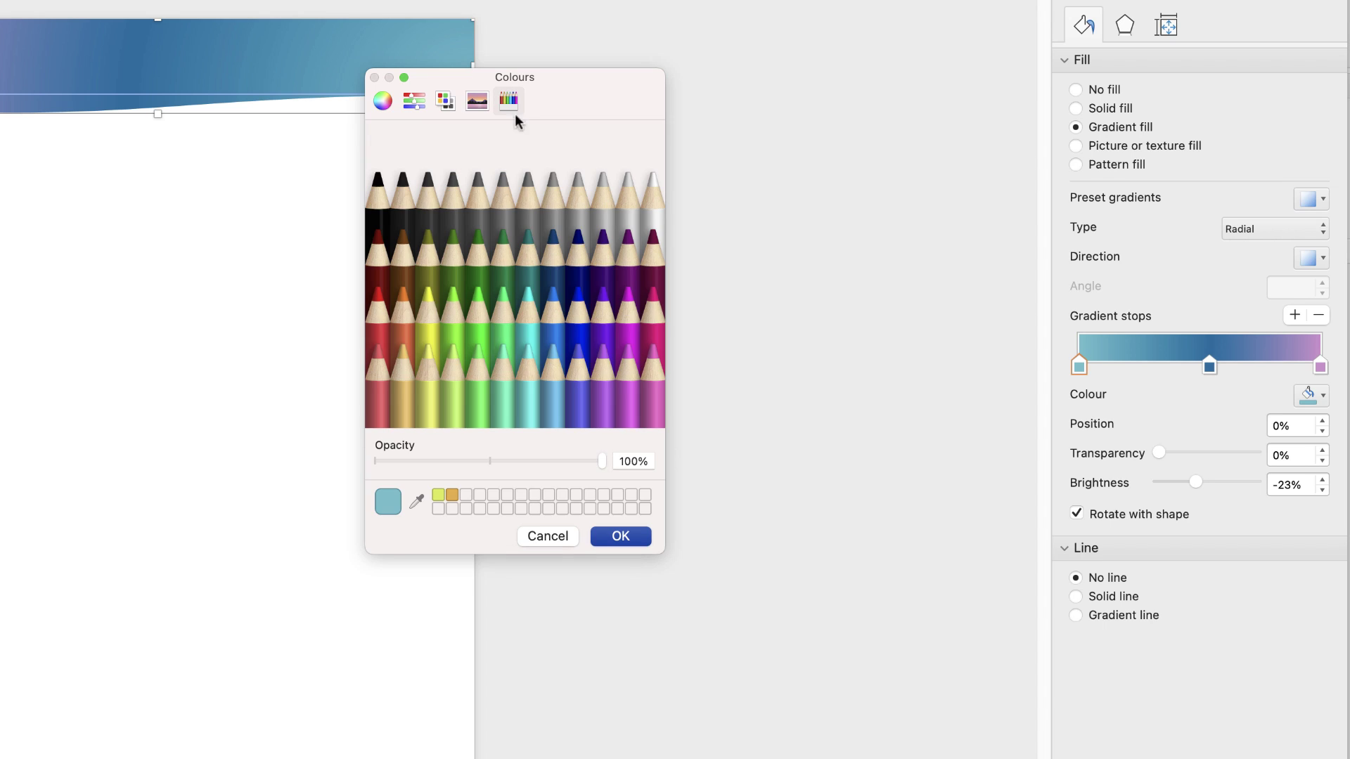
left_click(549, 537)
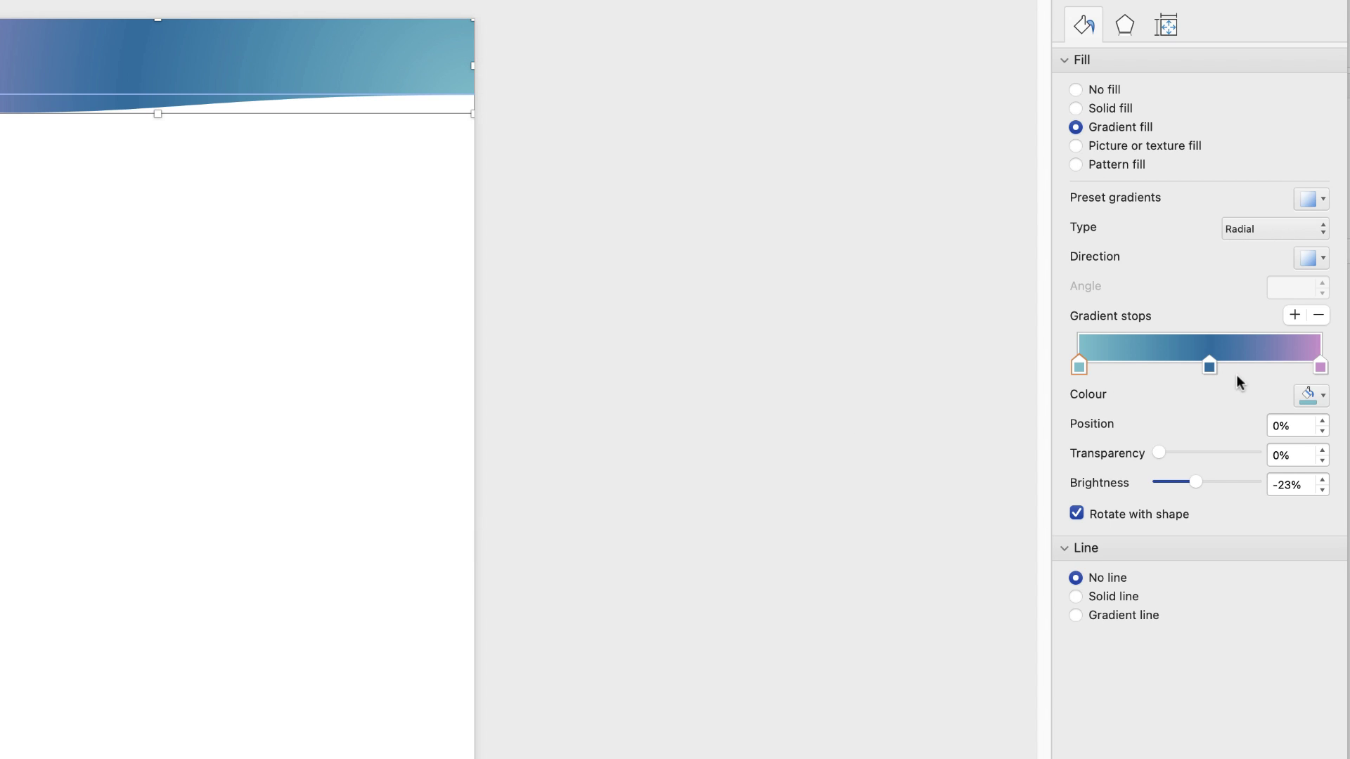
Move the middle gradient stop to 50% and raise its brightness to −7%
left_click(1324, 395)
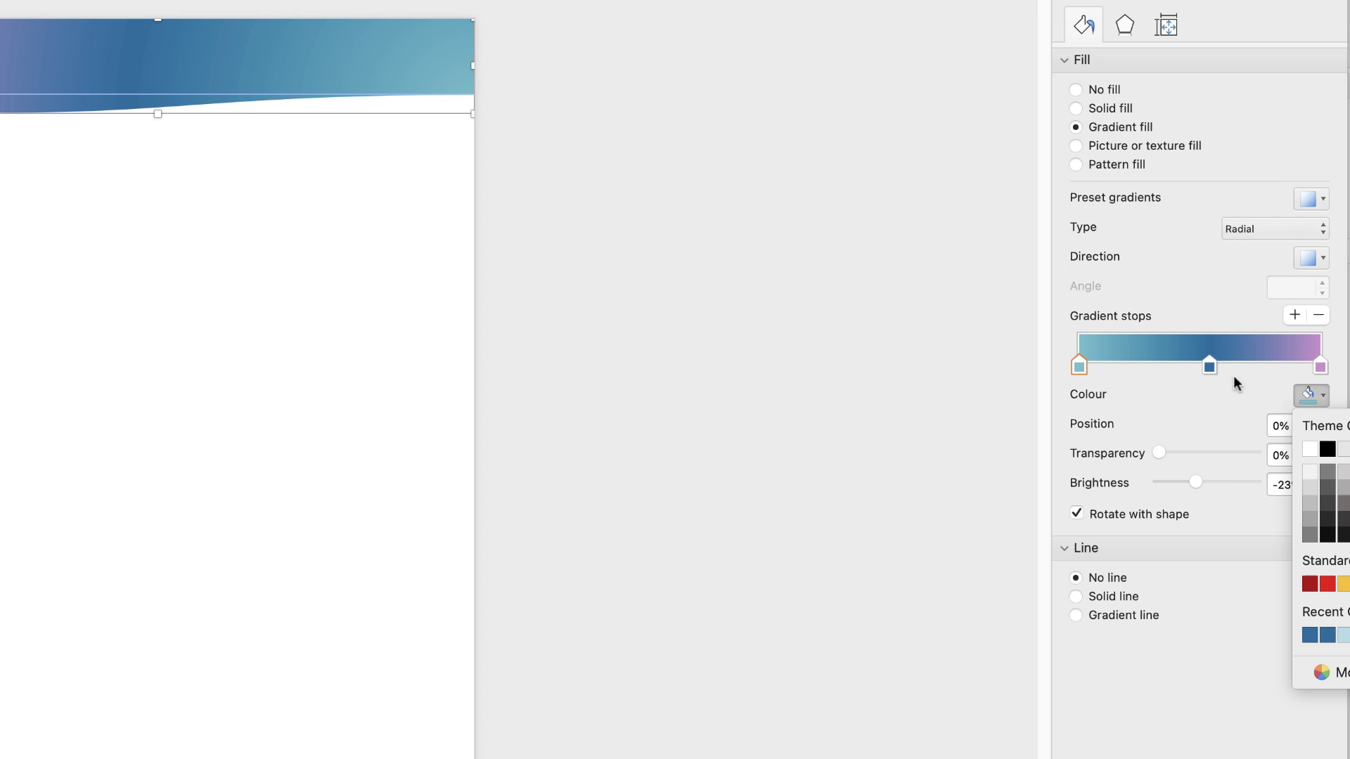
left_click(1213, 386)
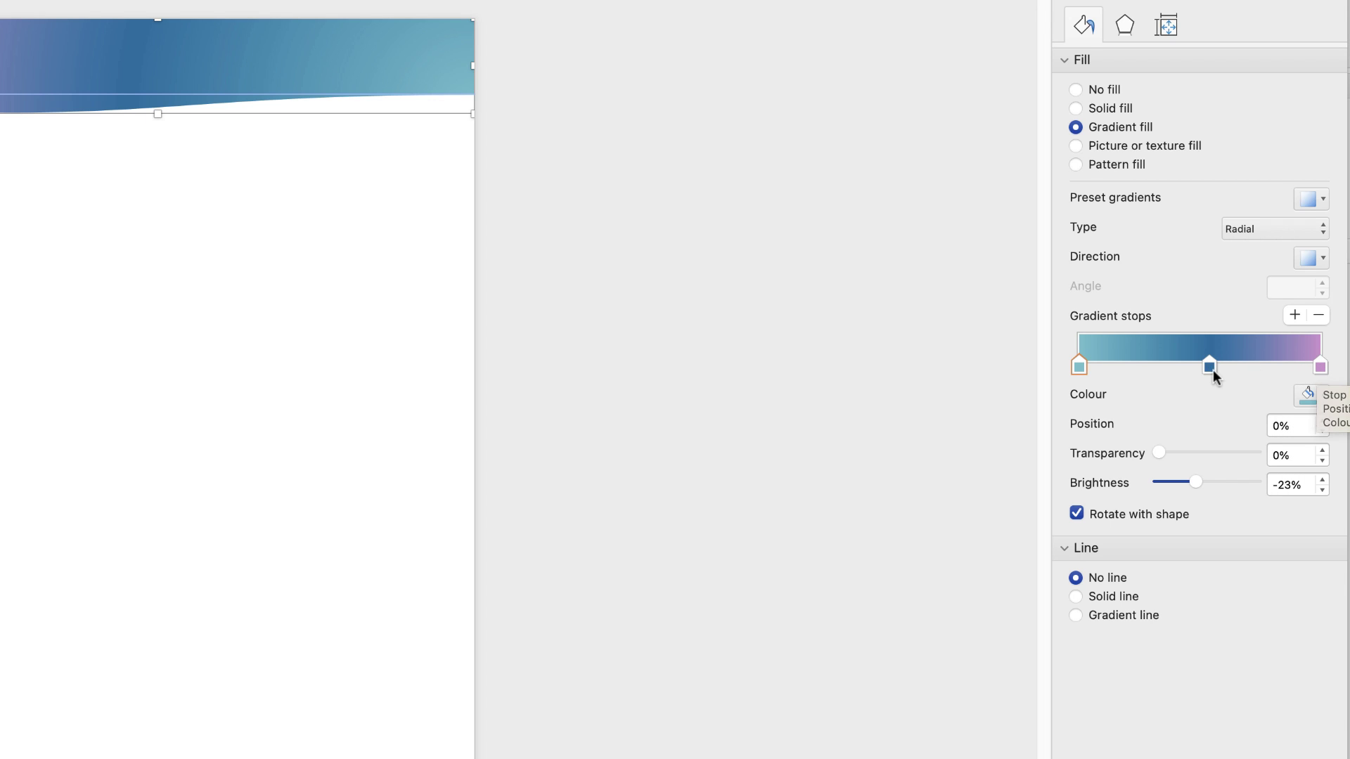
left_click_drag(1209, 366, 1200, 369)
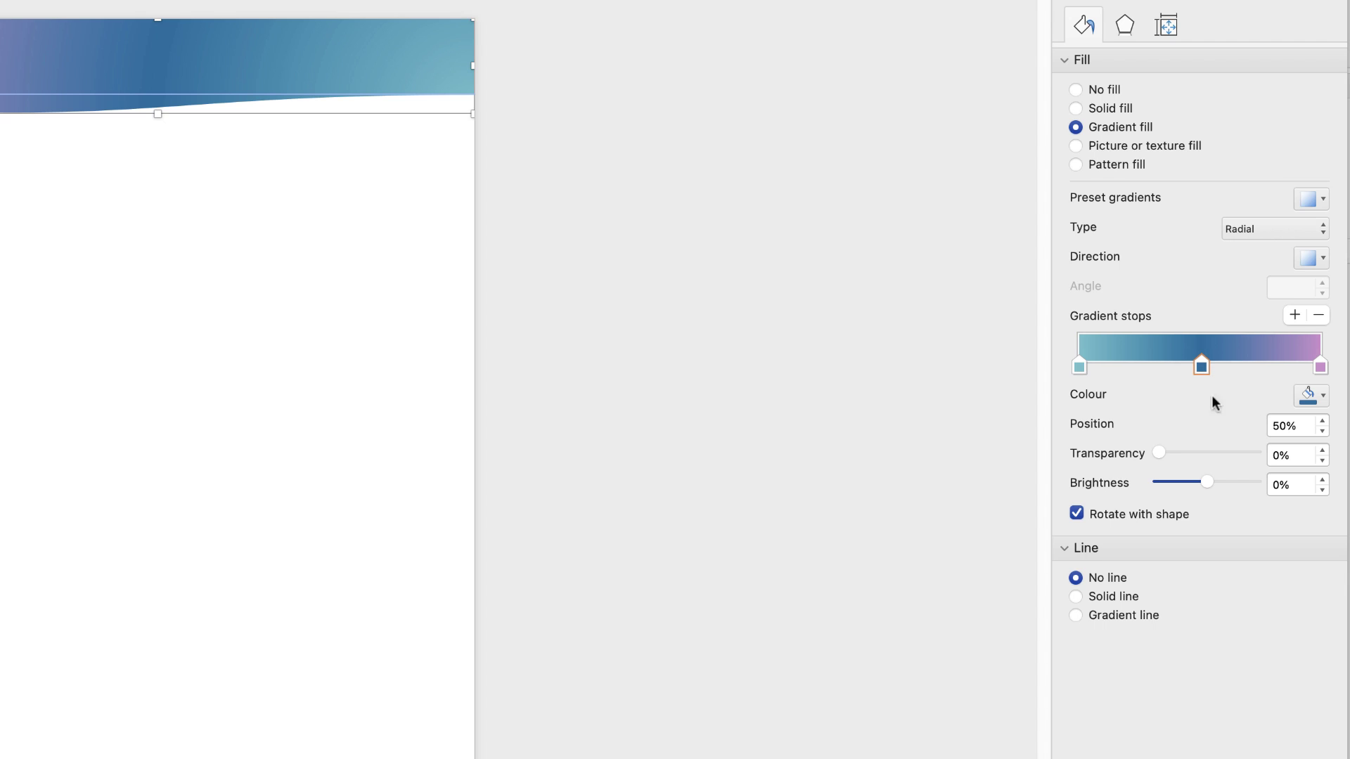
left_click_drag(1204, 481, 1135, 454)
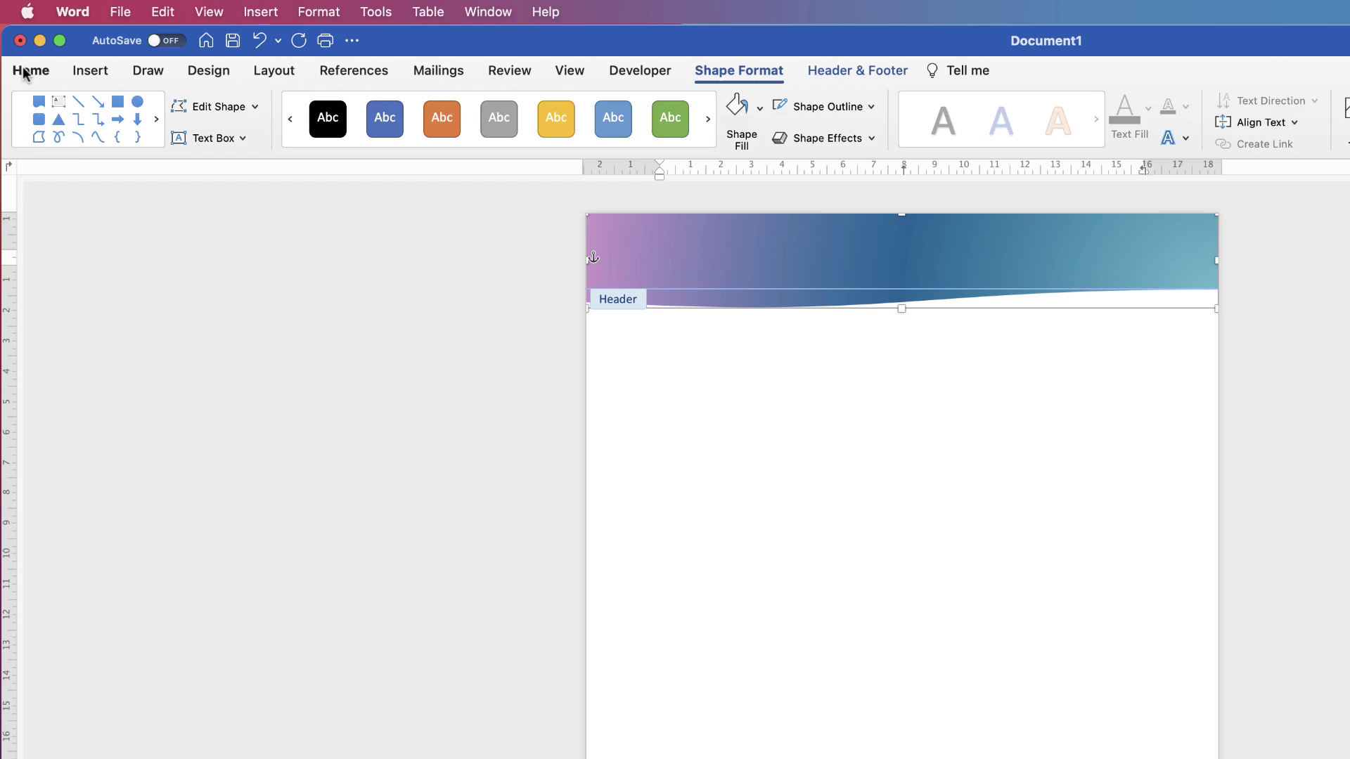
Paste a copy of the header wave and drag it just below the header
left_click(31, 70)
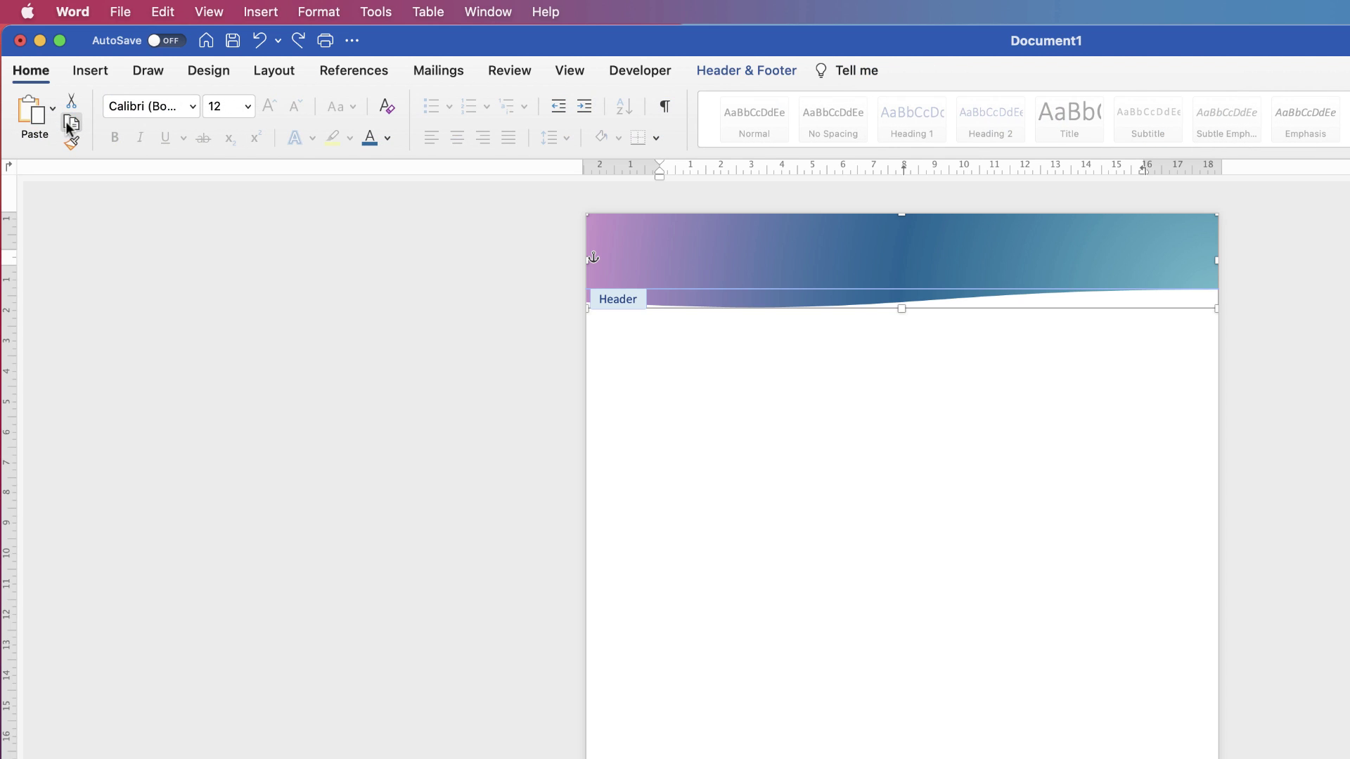
left_click(34, 116)
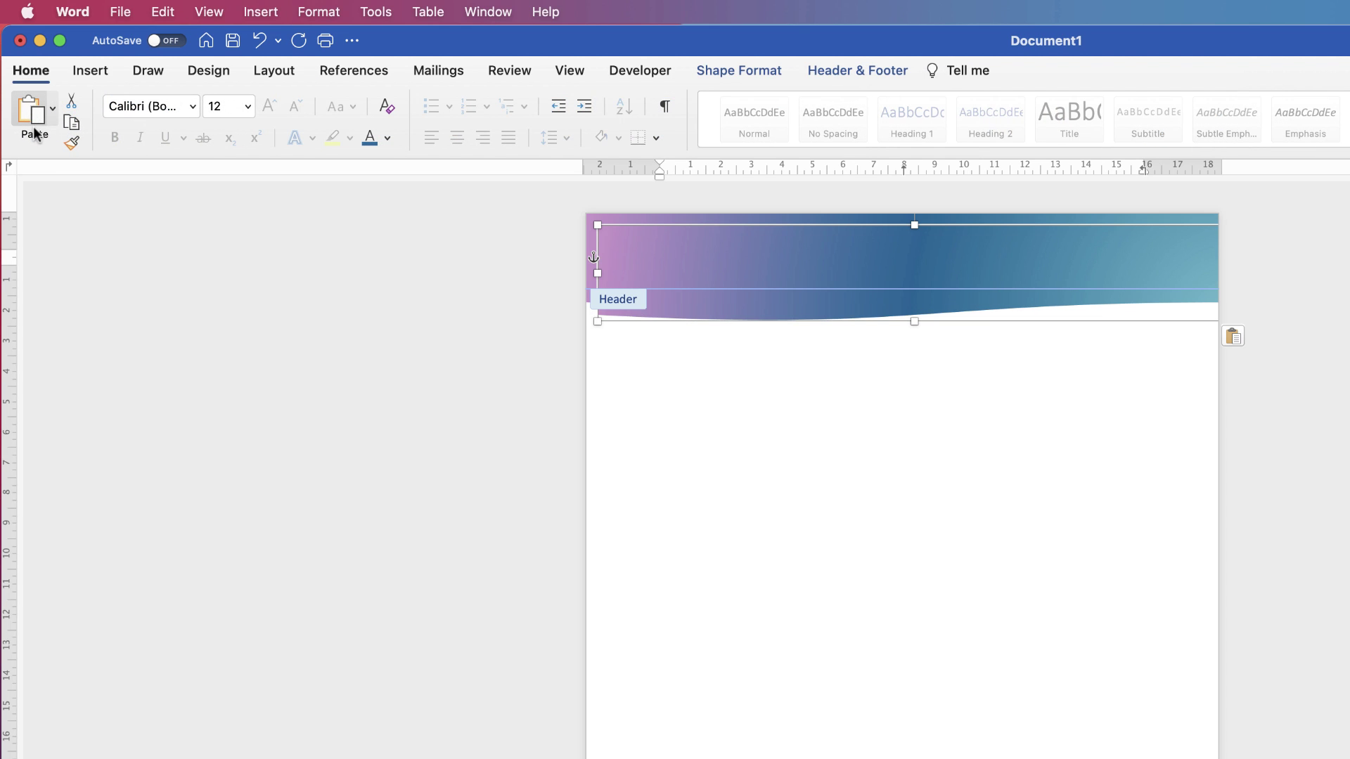
key("super+z")
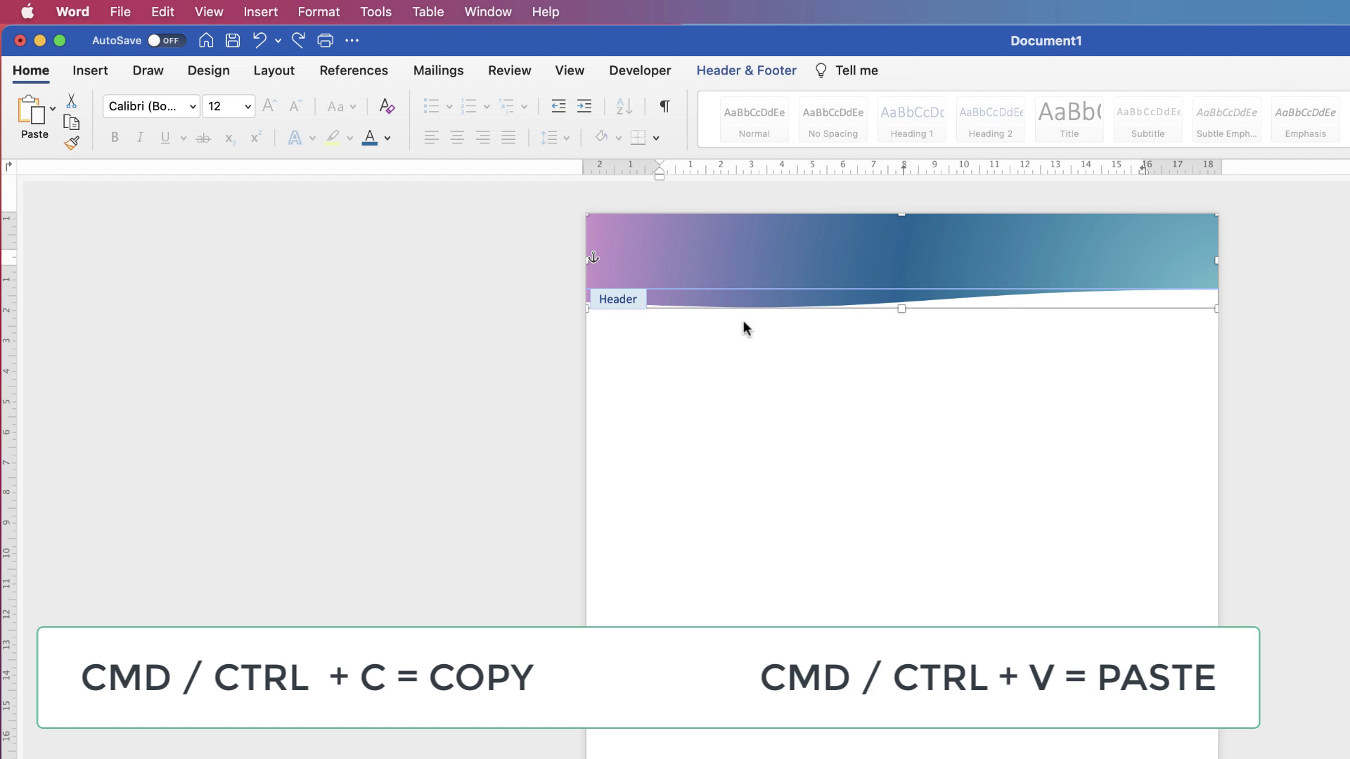
key("super+v")
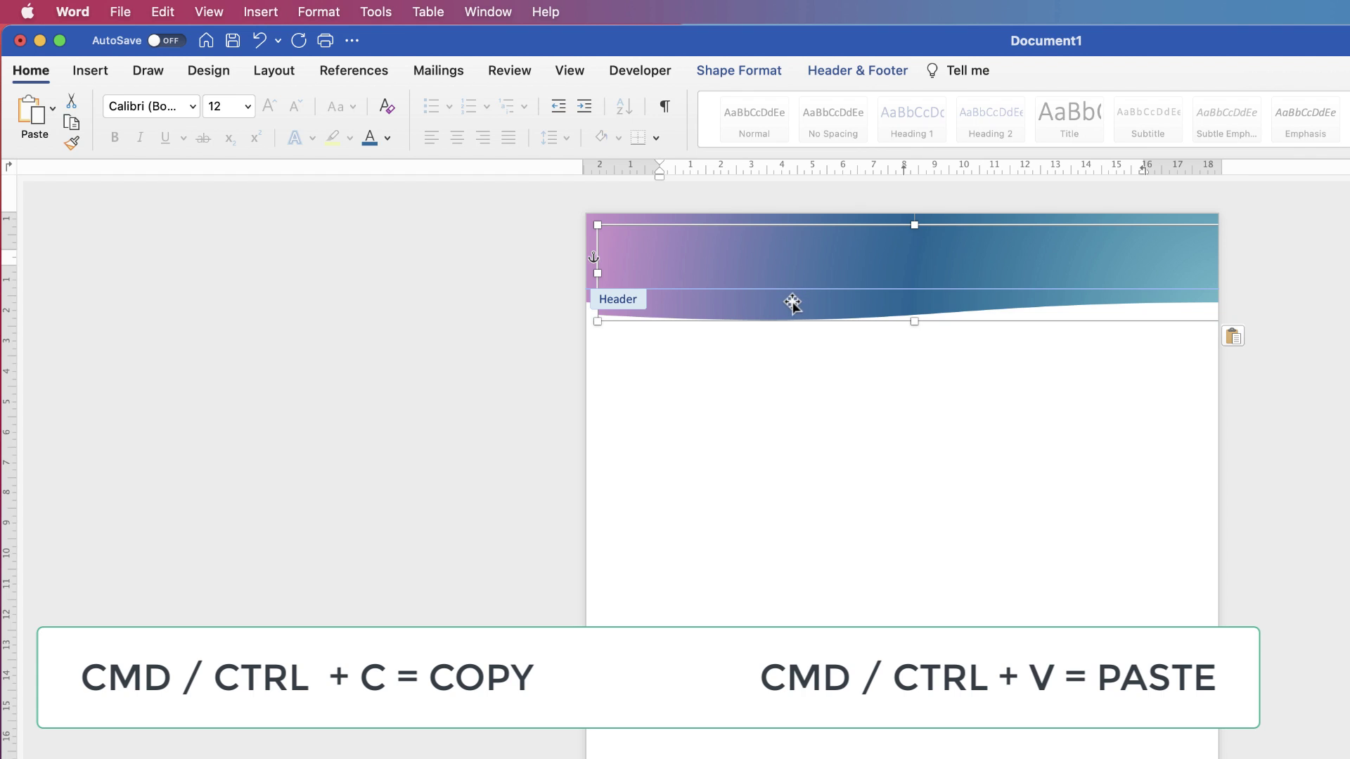
left_click_drag(787, 307, 789, 295)
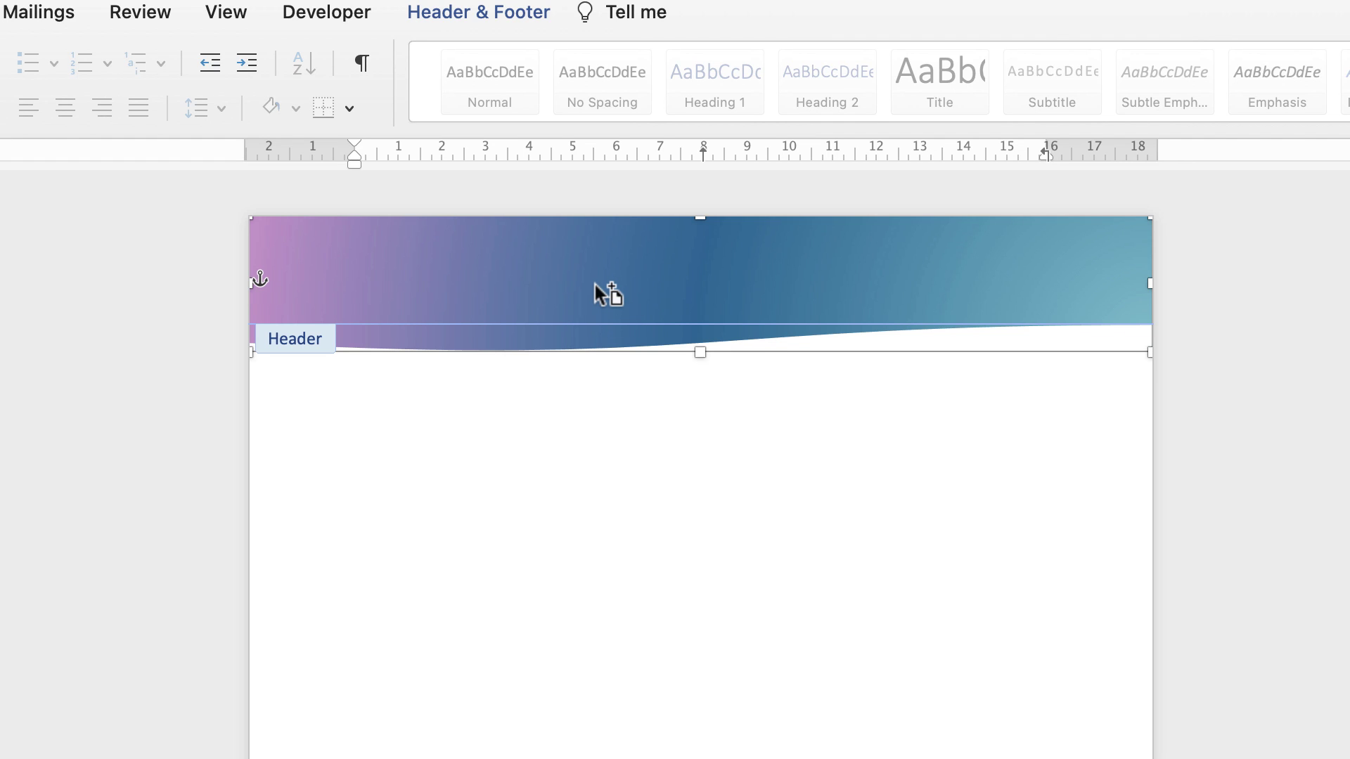
left_click_drag(595, 280, 596, 461)
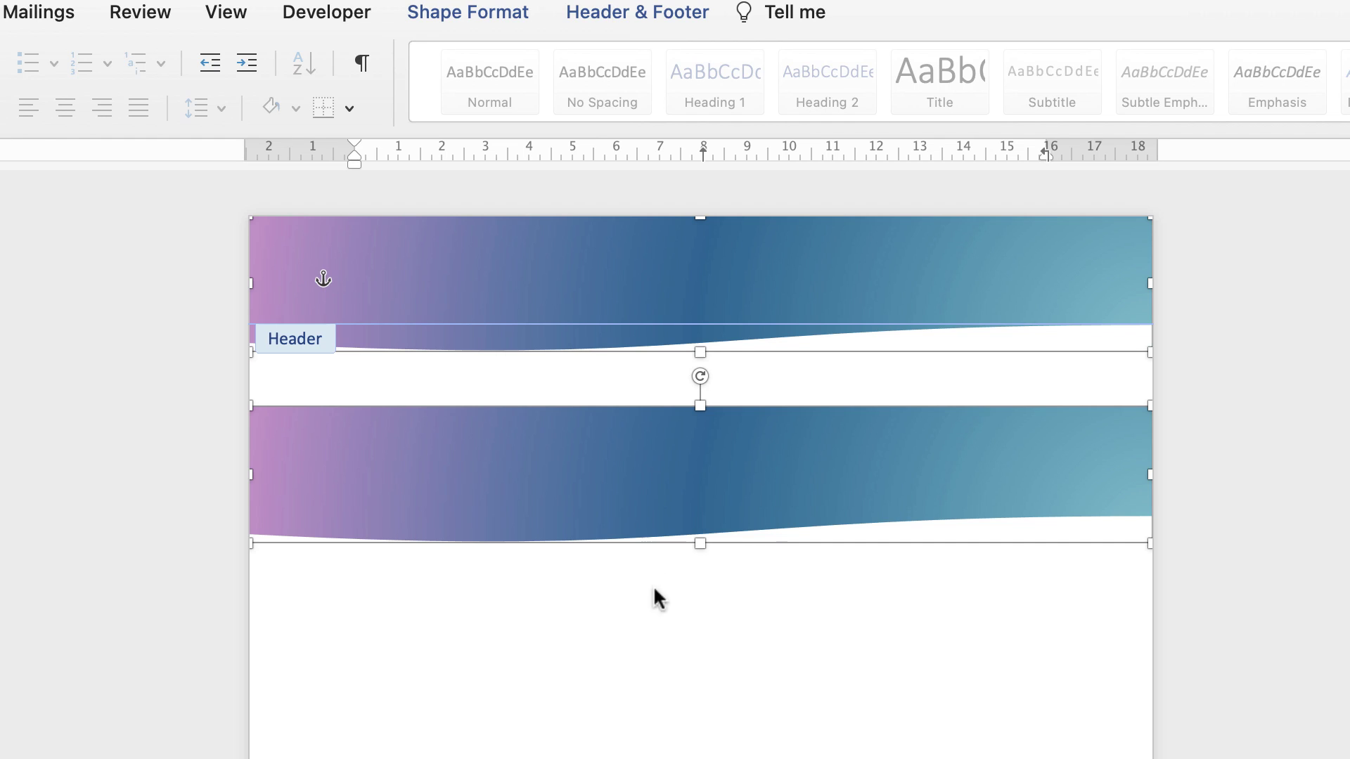
Reselect the lower wave copy and flip it horizontally
double_click(652, 623)
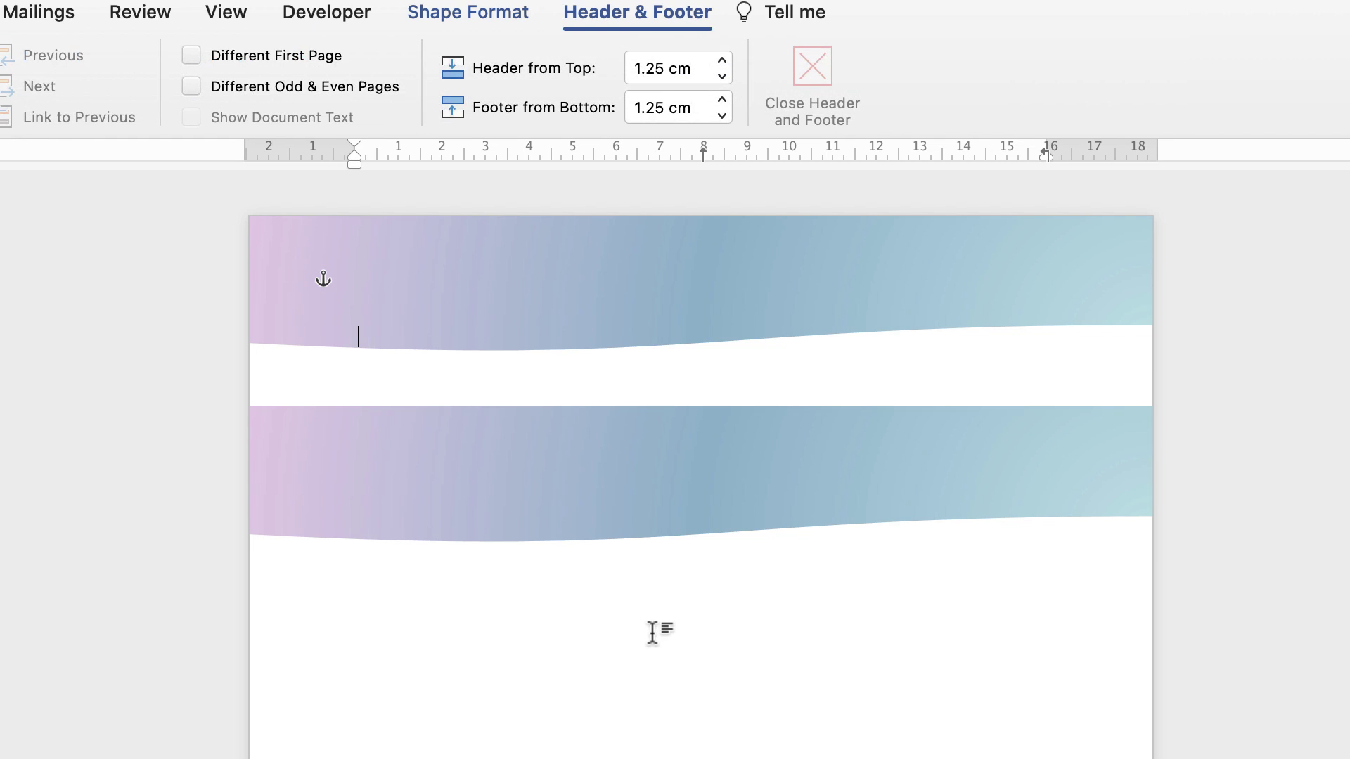
double_click(647, 284)
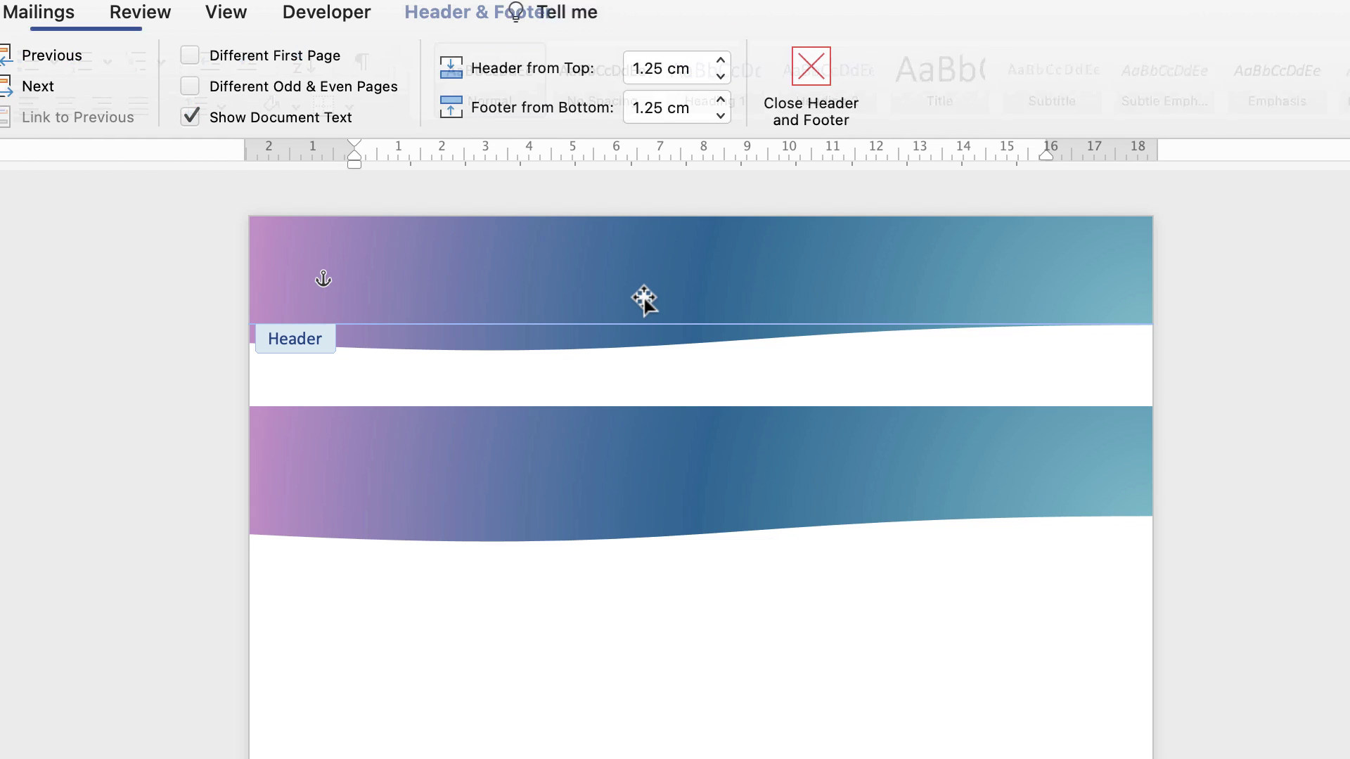
left_click(633, 475)
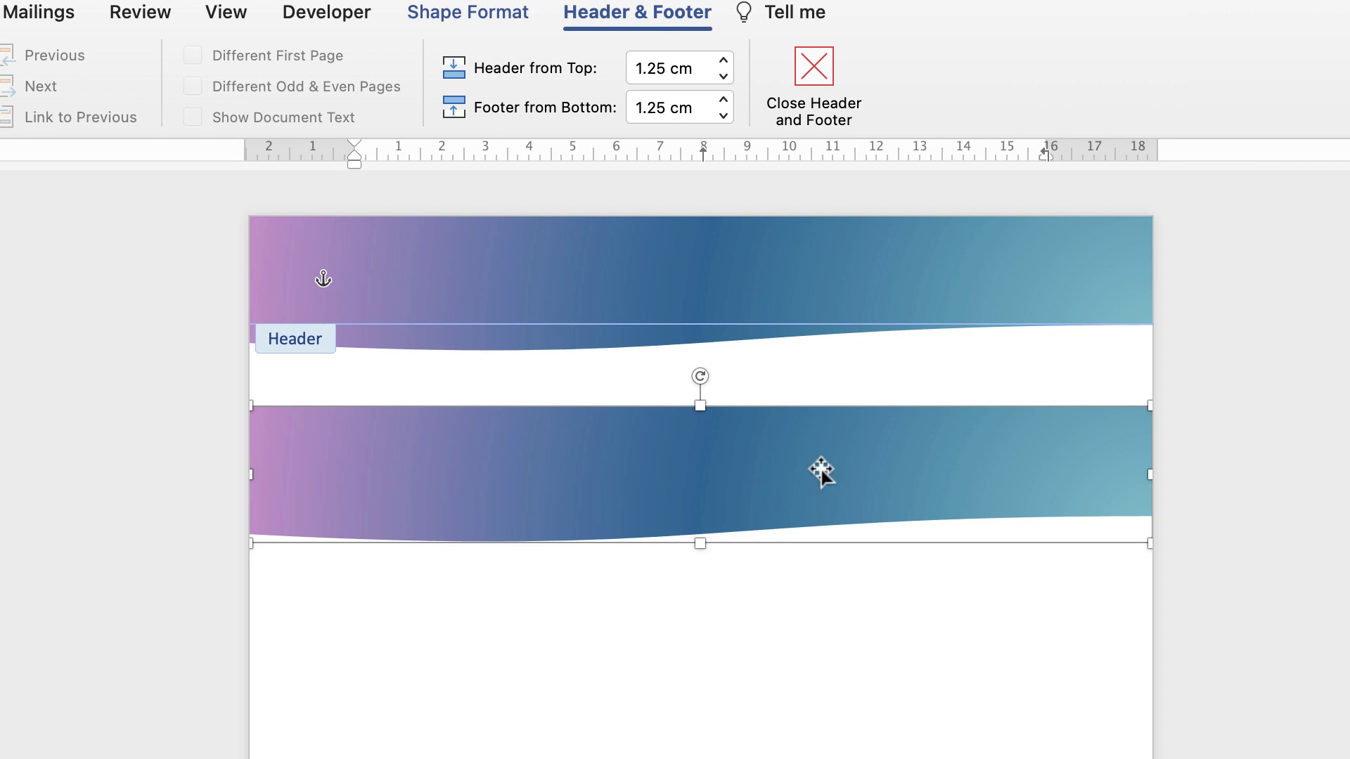
left_click(482, 16)
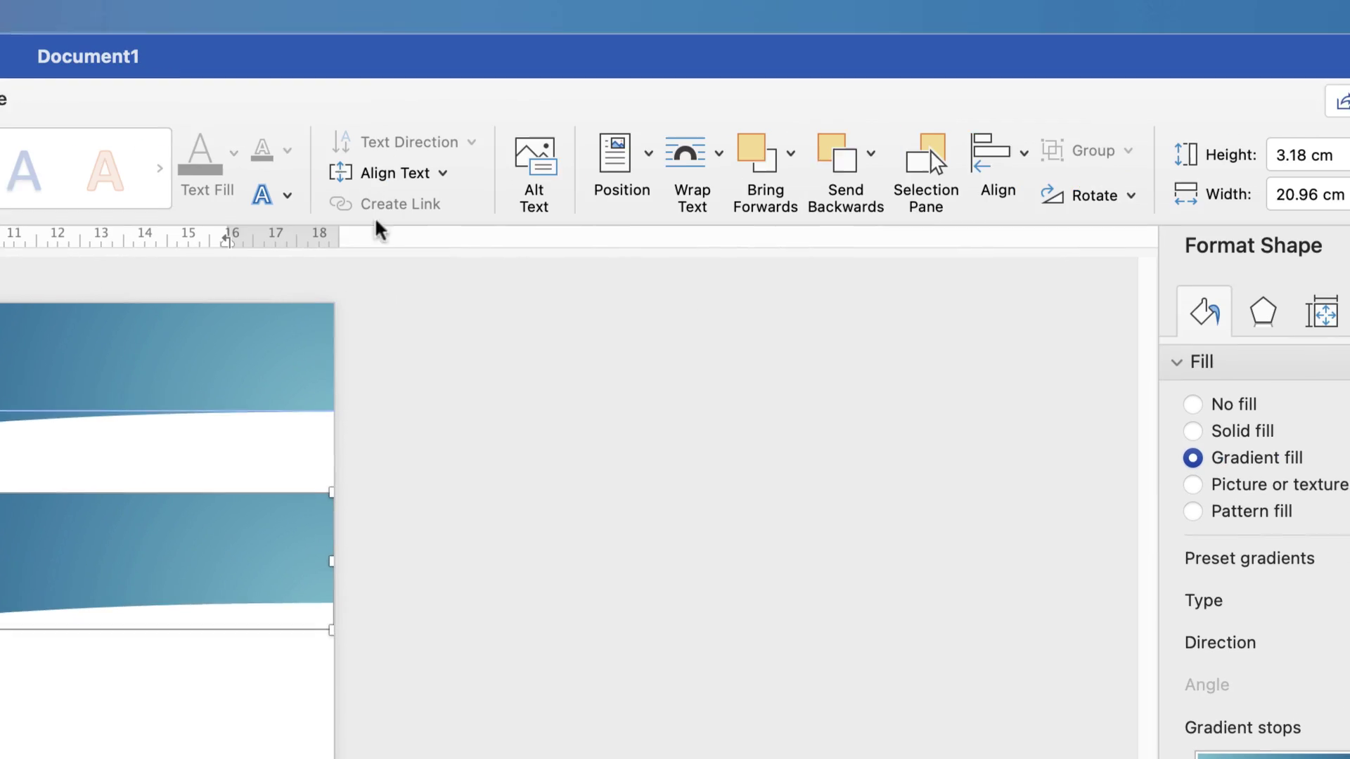
left_click(1111, 200)
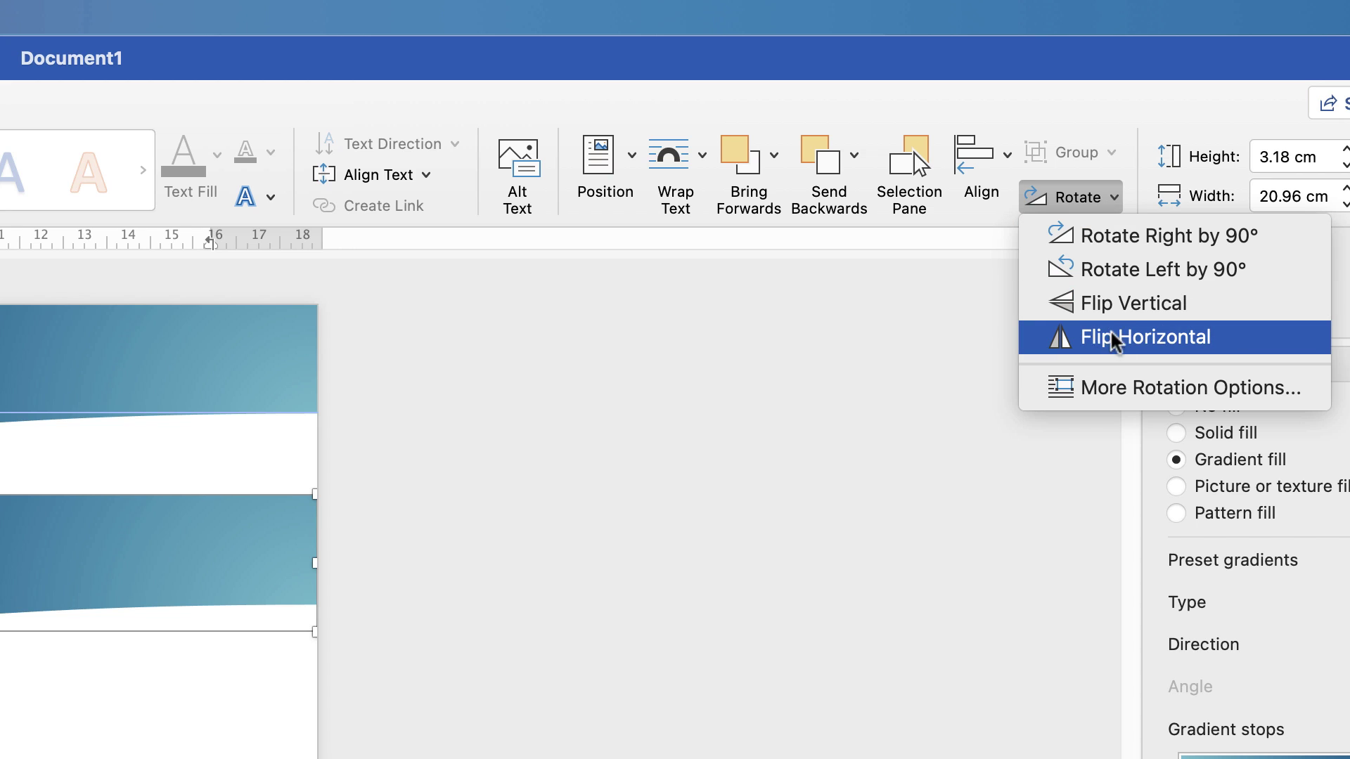
left_click(1058, 345)
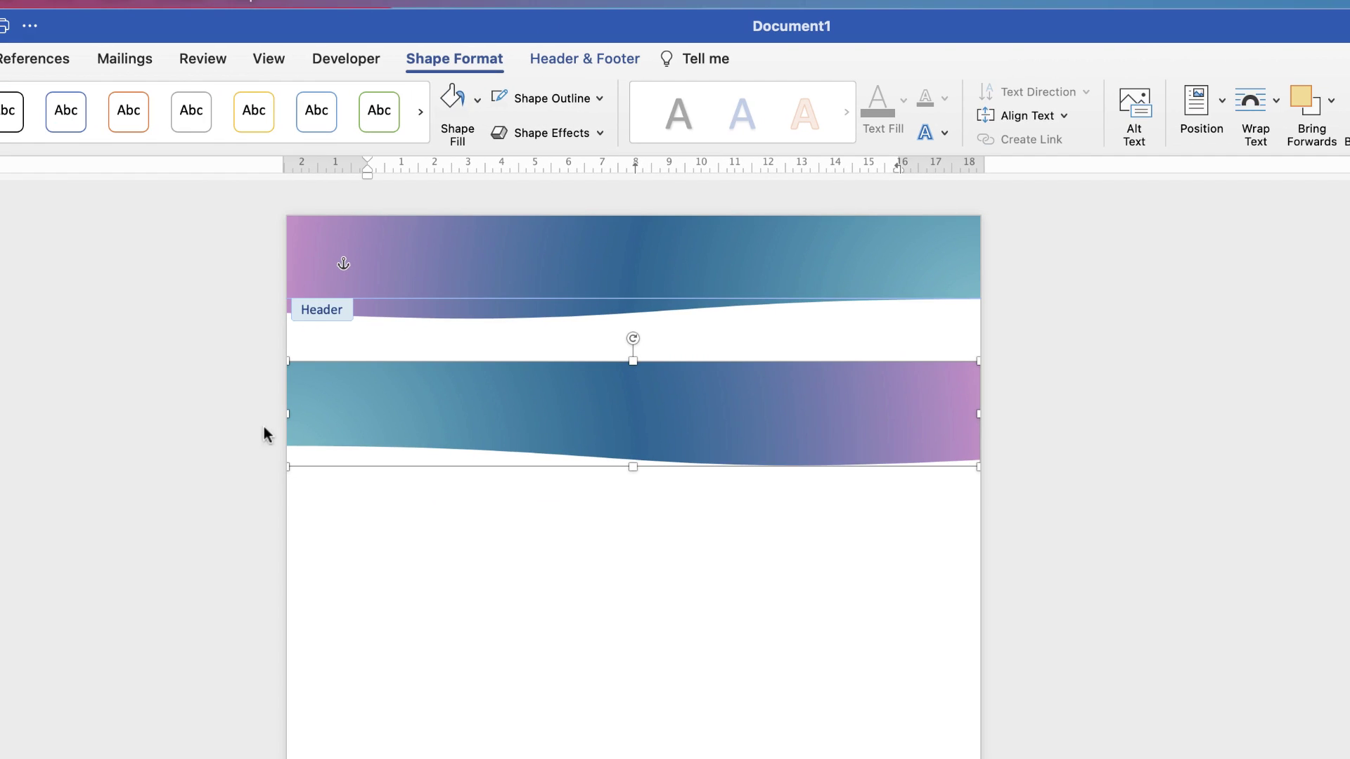
Narrow and heighten the mirrored copy, send it backwards, and move it into the header behind the main wave
left_click_drag(299, 412, 503, 414)
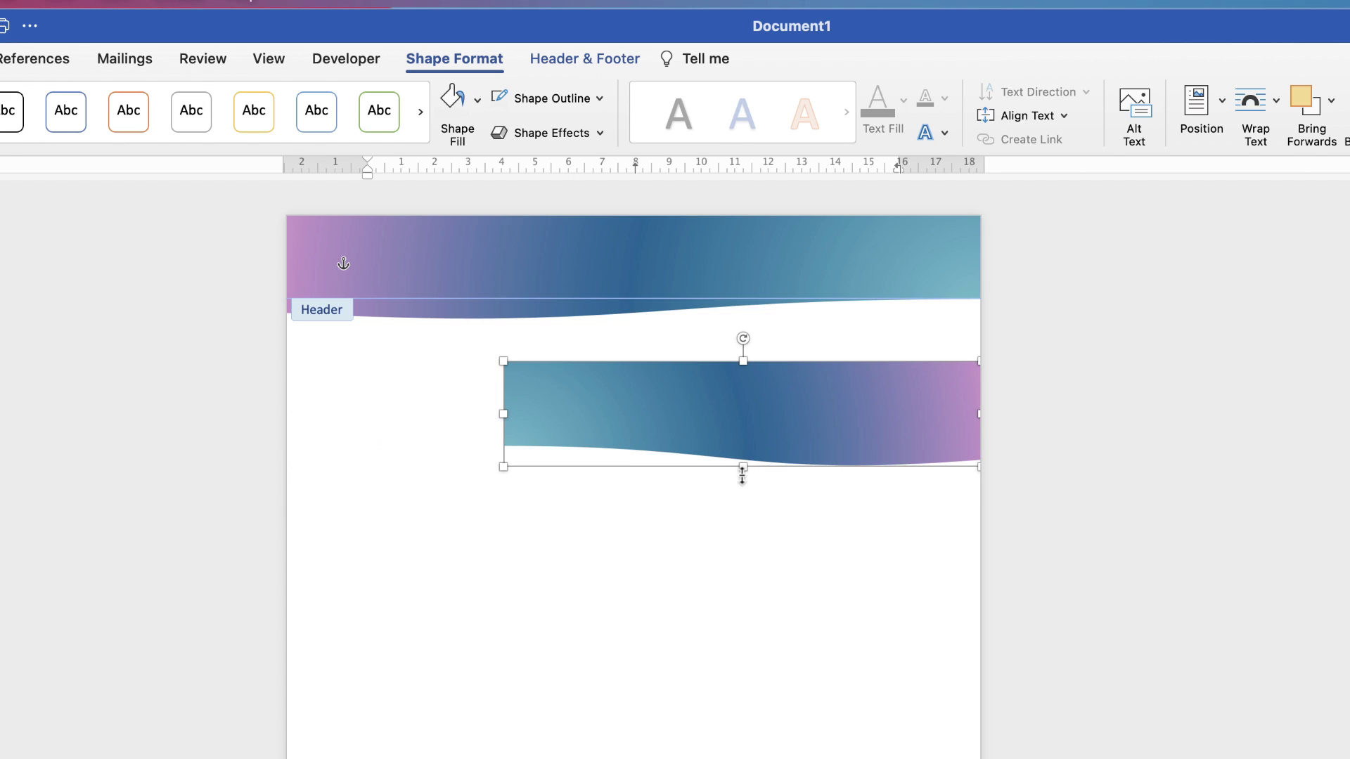
left_click_drag(744, 469, 741, 500)
left_click_drag(774, 449, 771, 301)
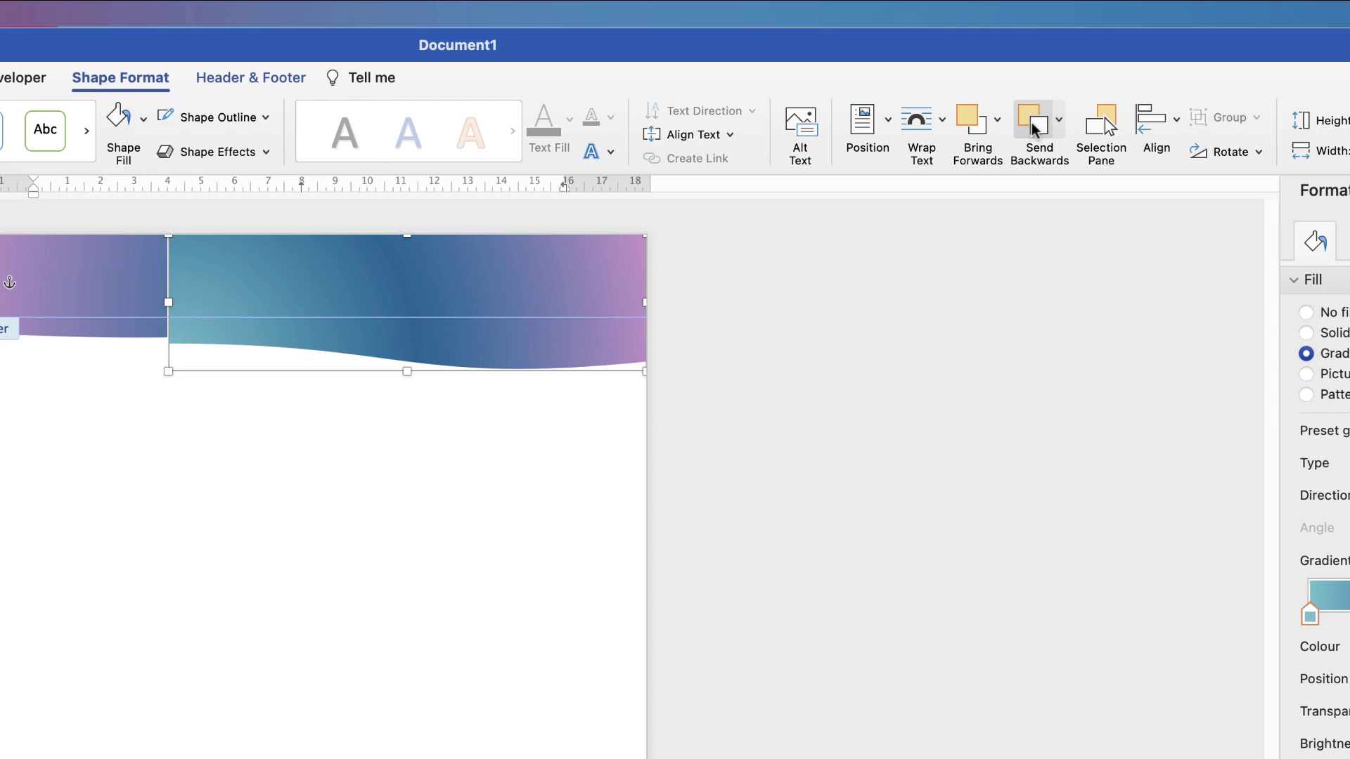
left_click(1040, 134)
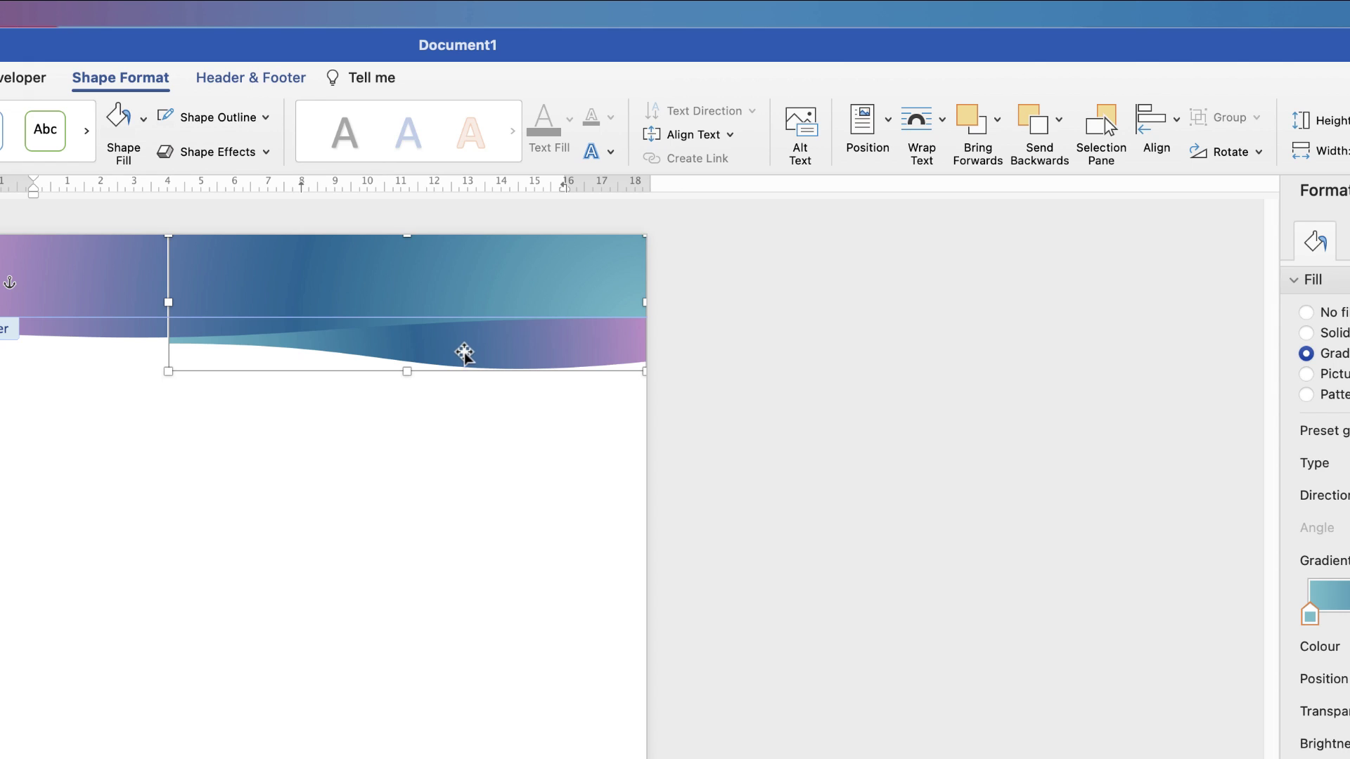
left_click_drag(462, 351, 465, 341)
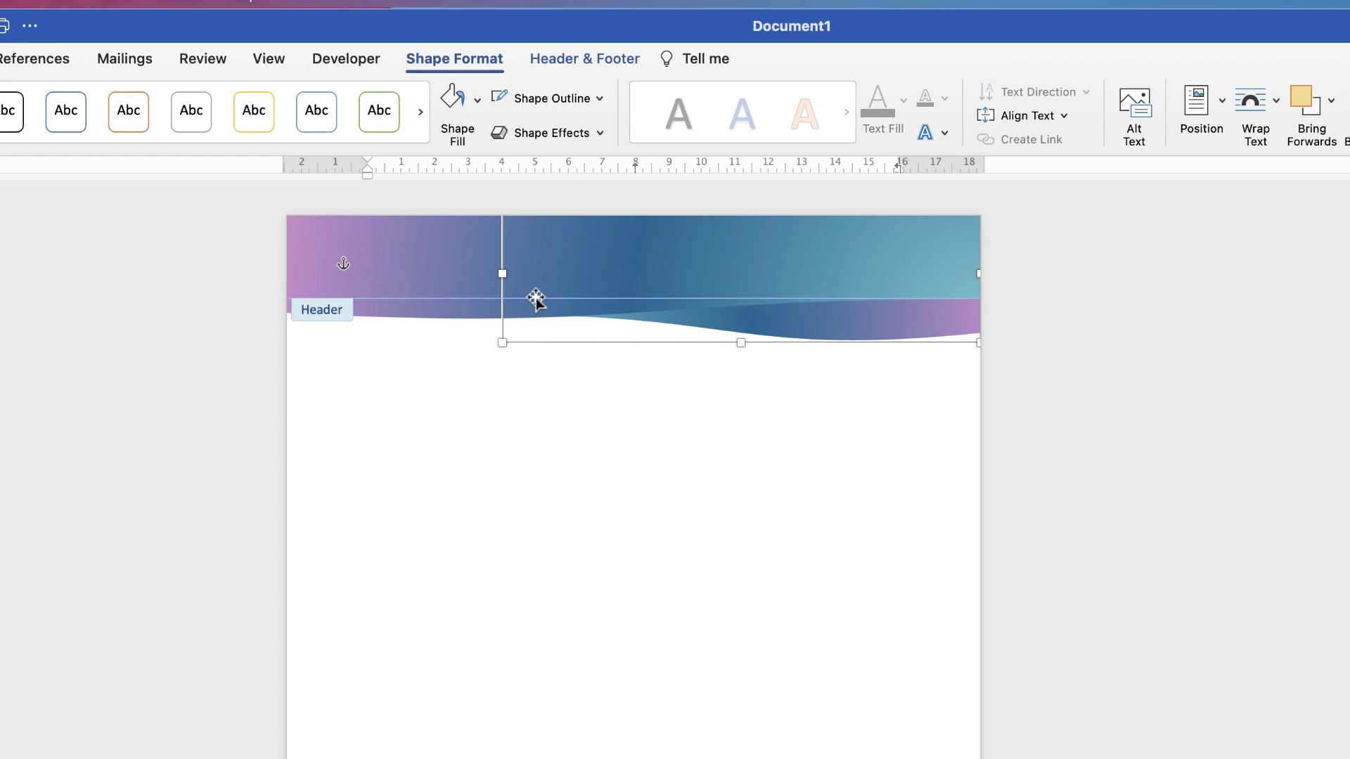
left_click(431, 272)
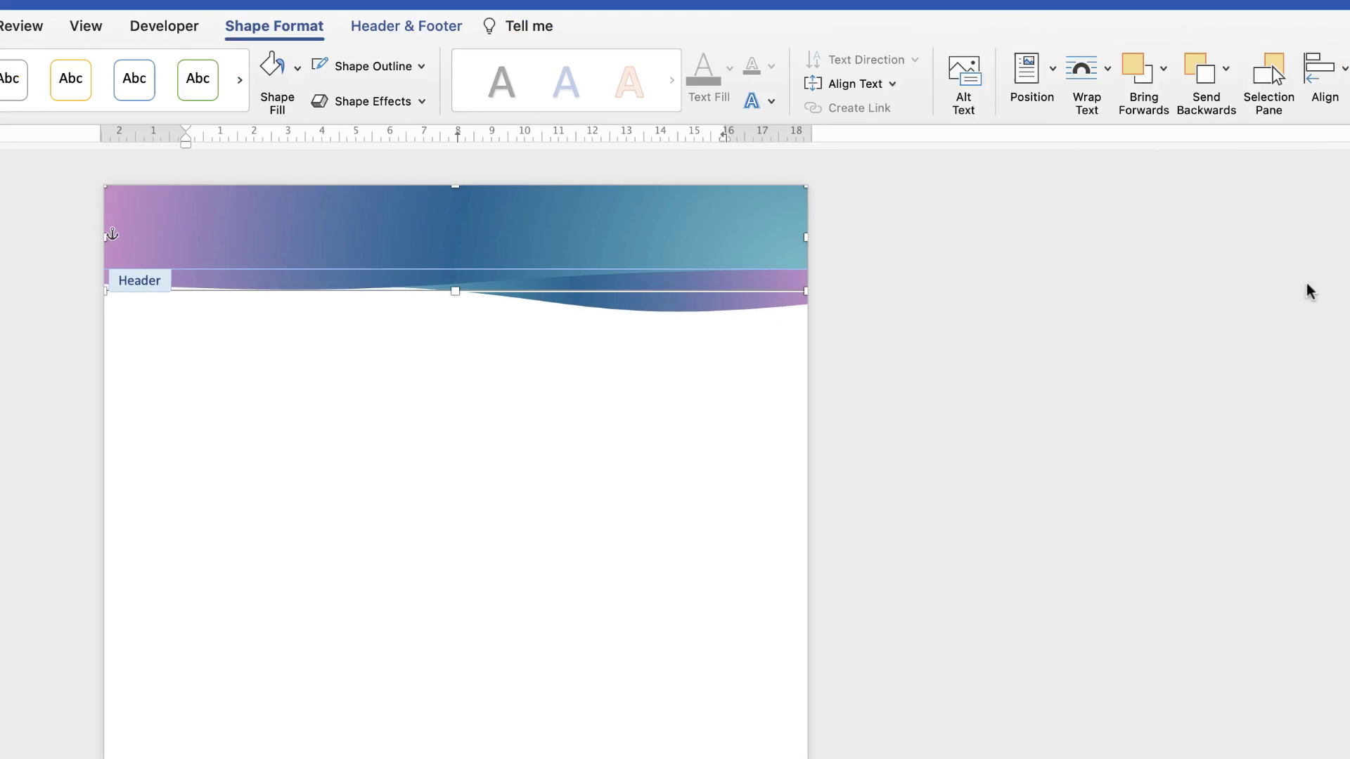
left_click(1349, 119)
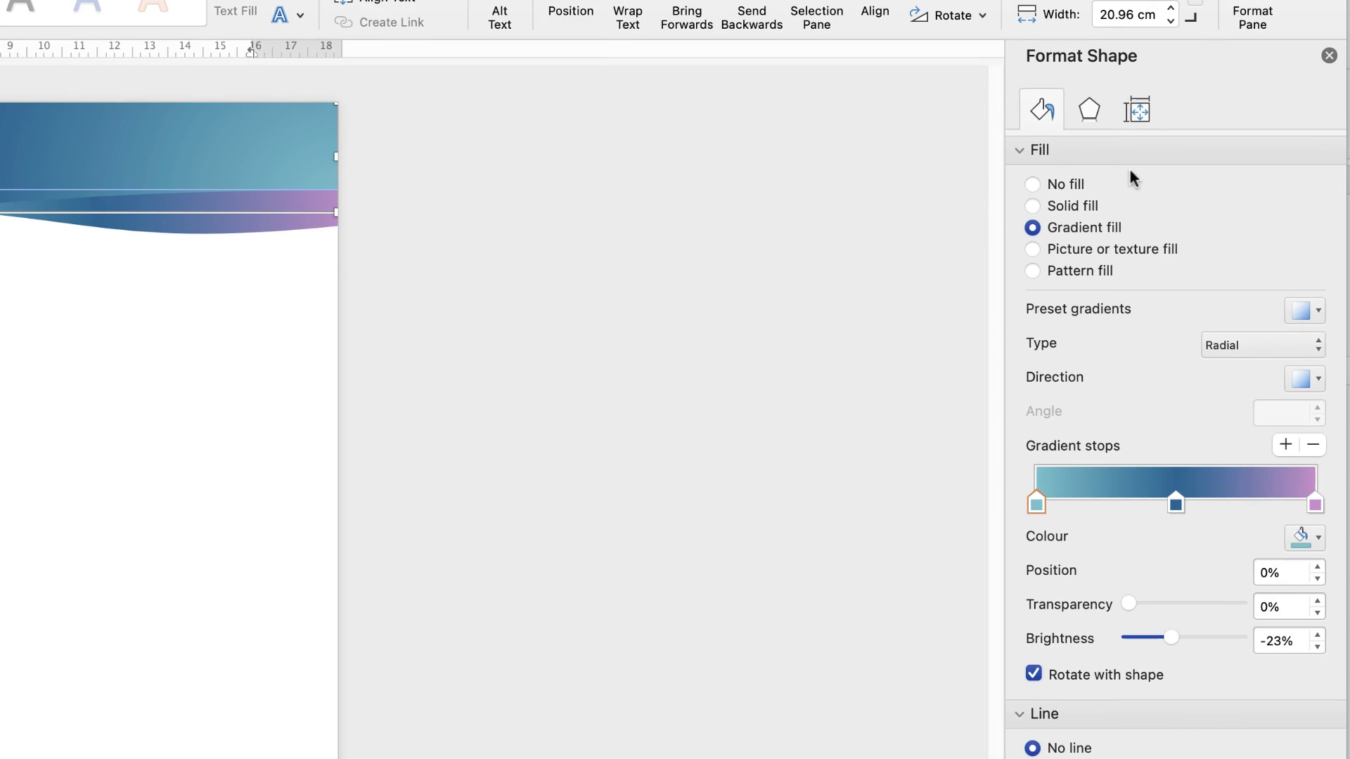
Apply an Outer shadow preset to the header wave
left_click(1091, 110)
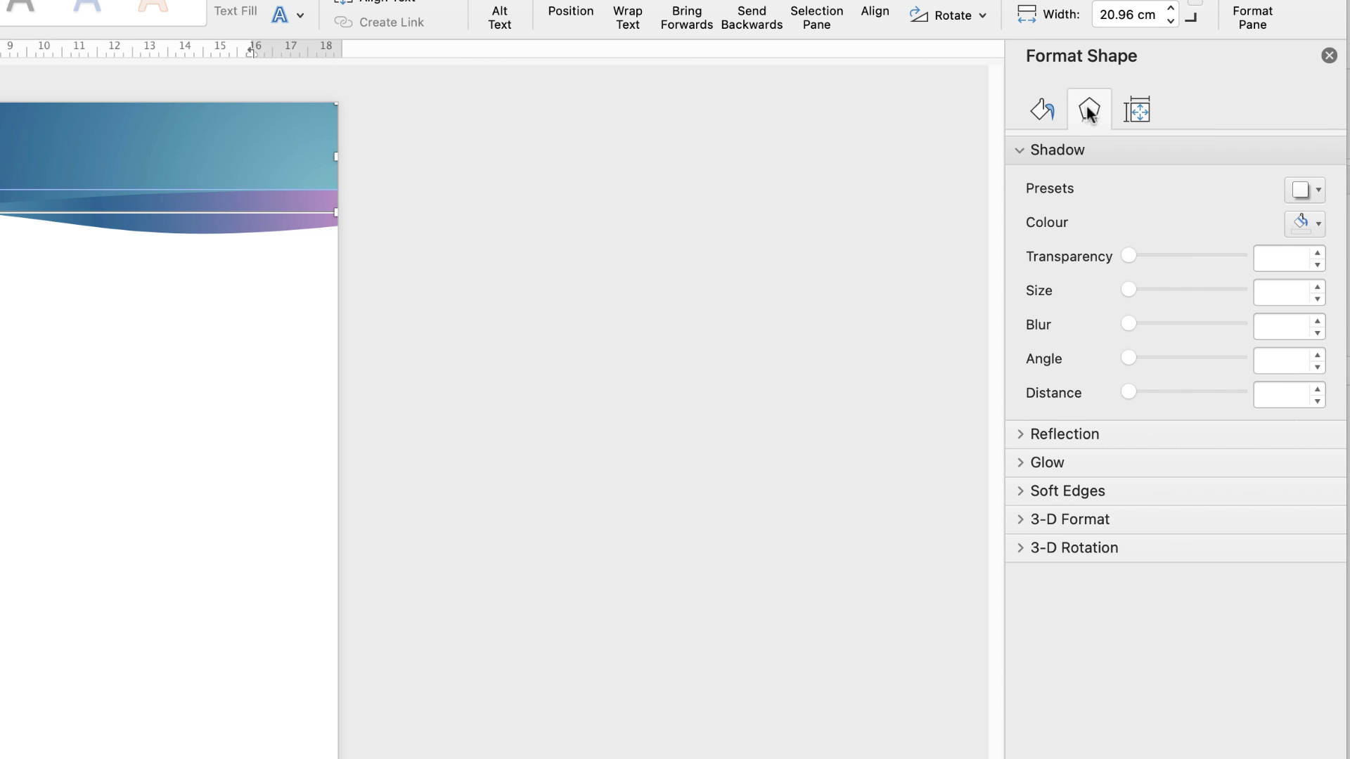
left_click(1022, 147)
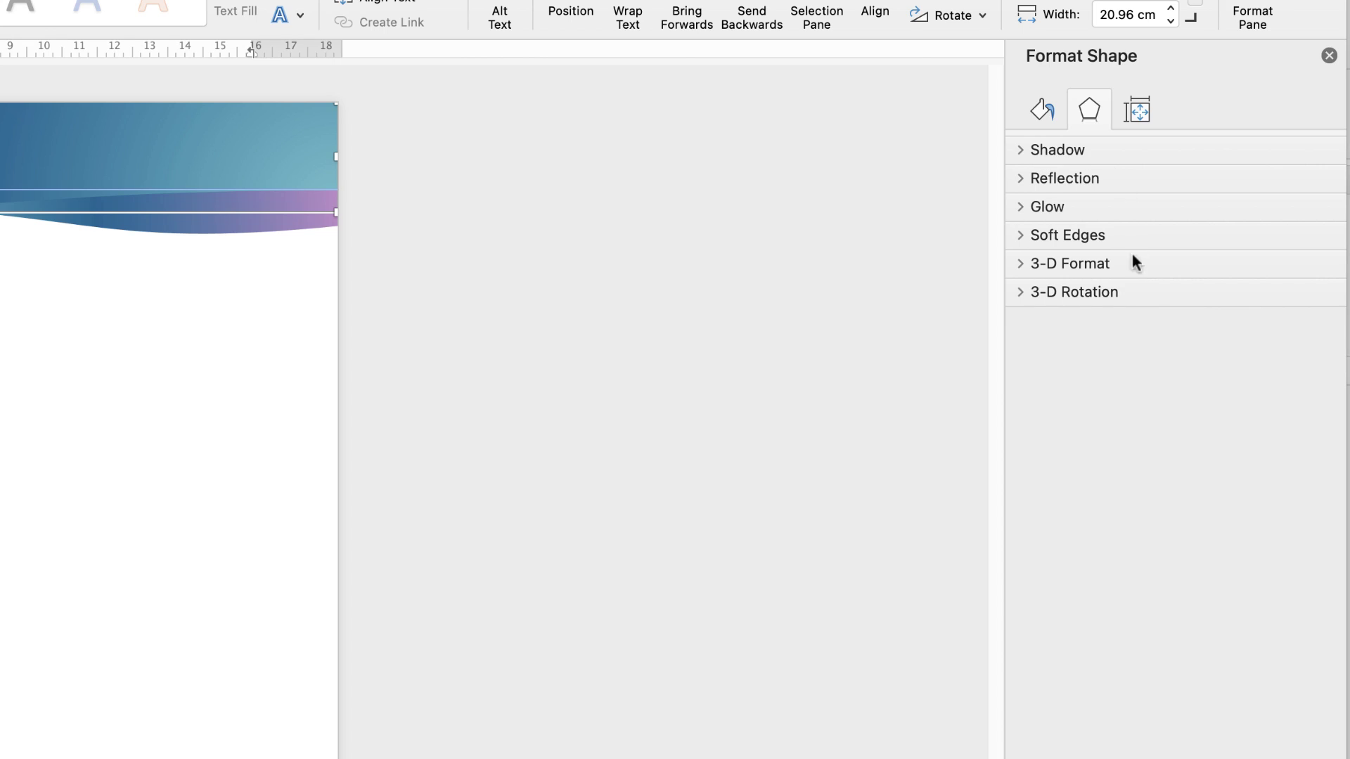
left_click(1020, 148)
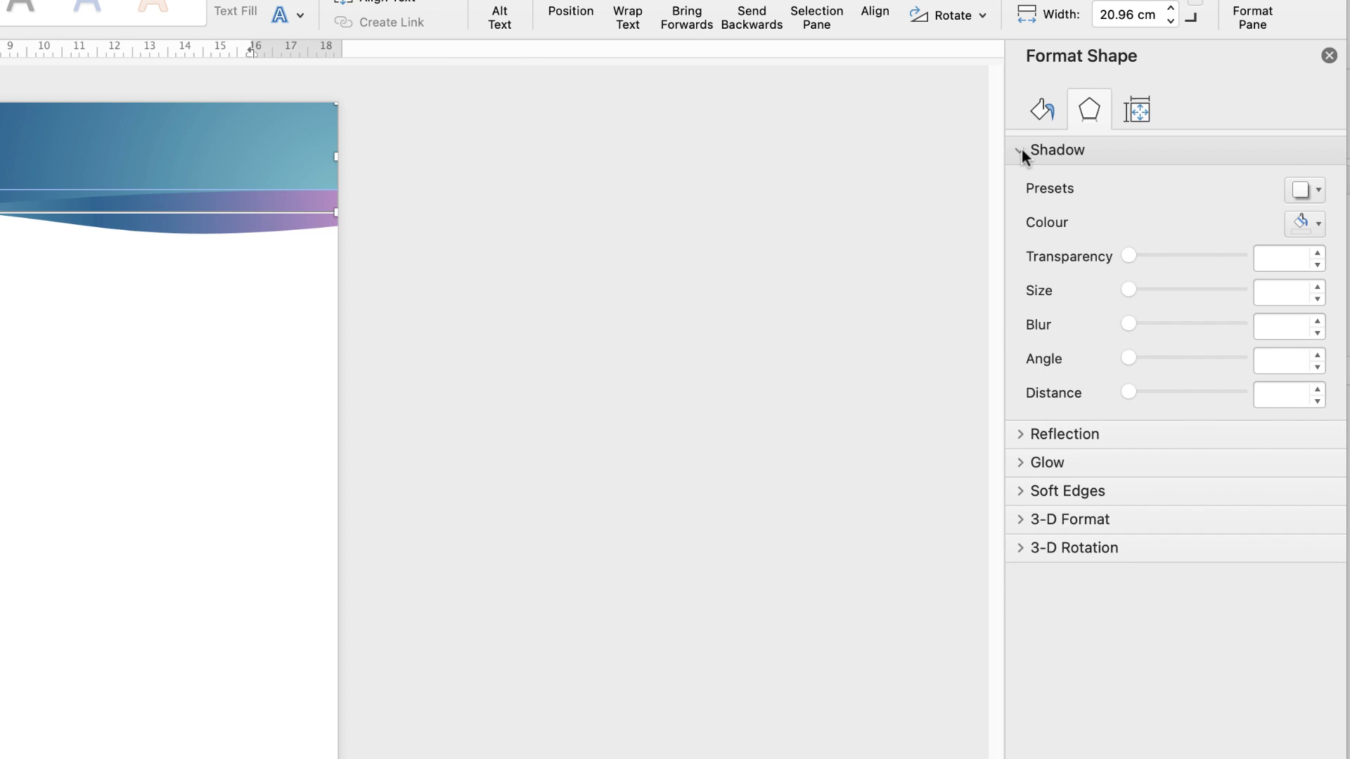
left_click(1317, 190)
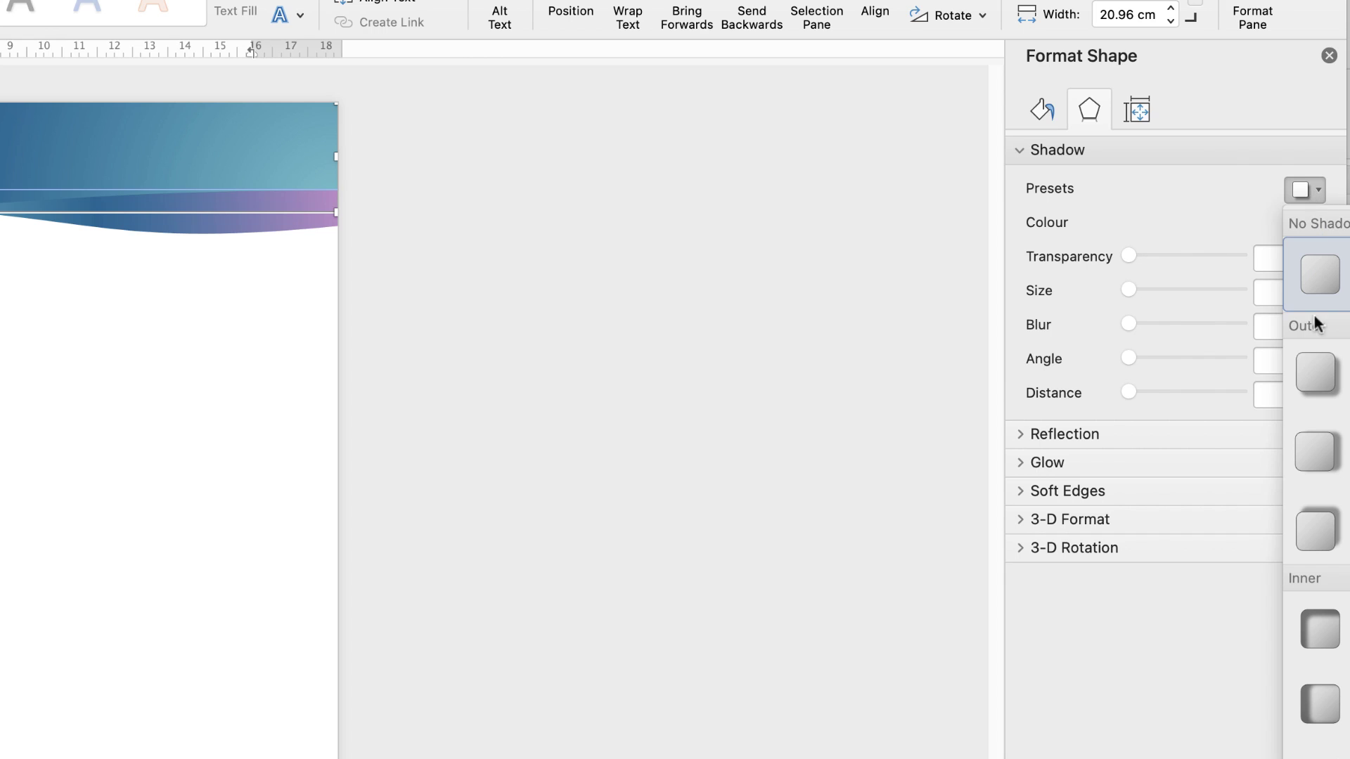
left_click(1303, 378)
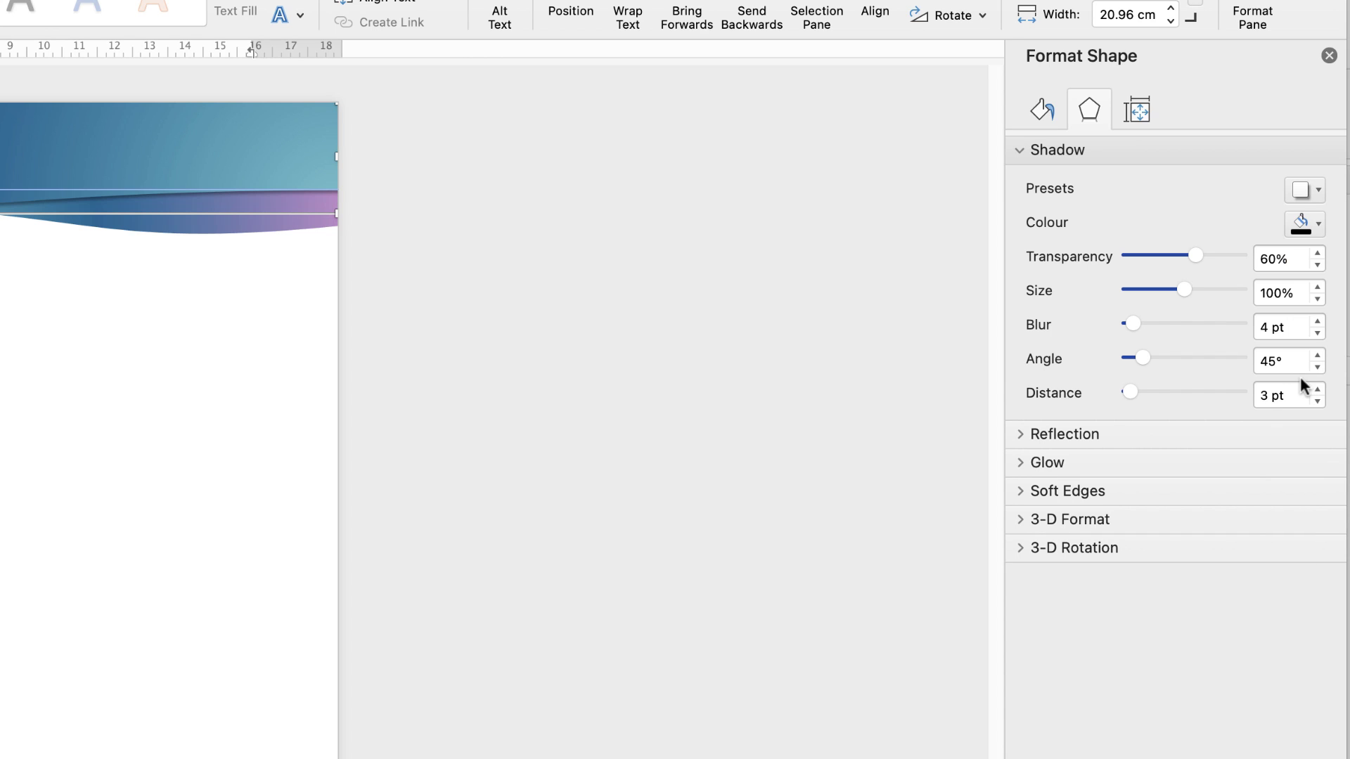
Set the shadow colour to the recent blue, size 101% and blur 8 pt
left_click(1319, 225)
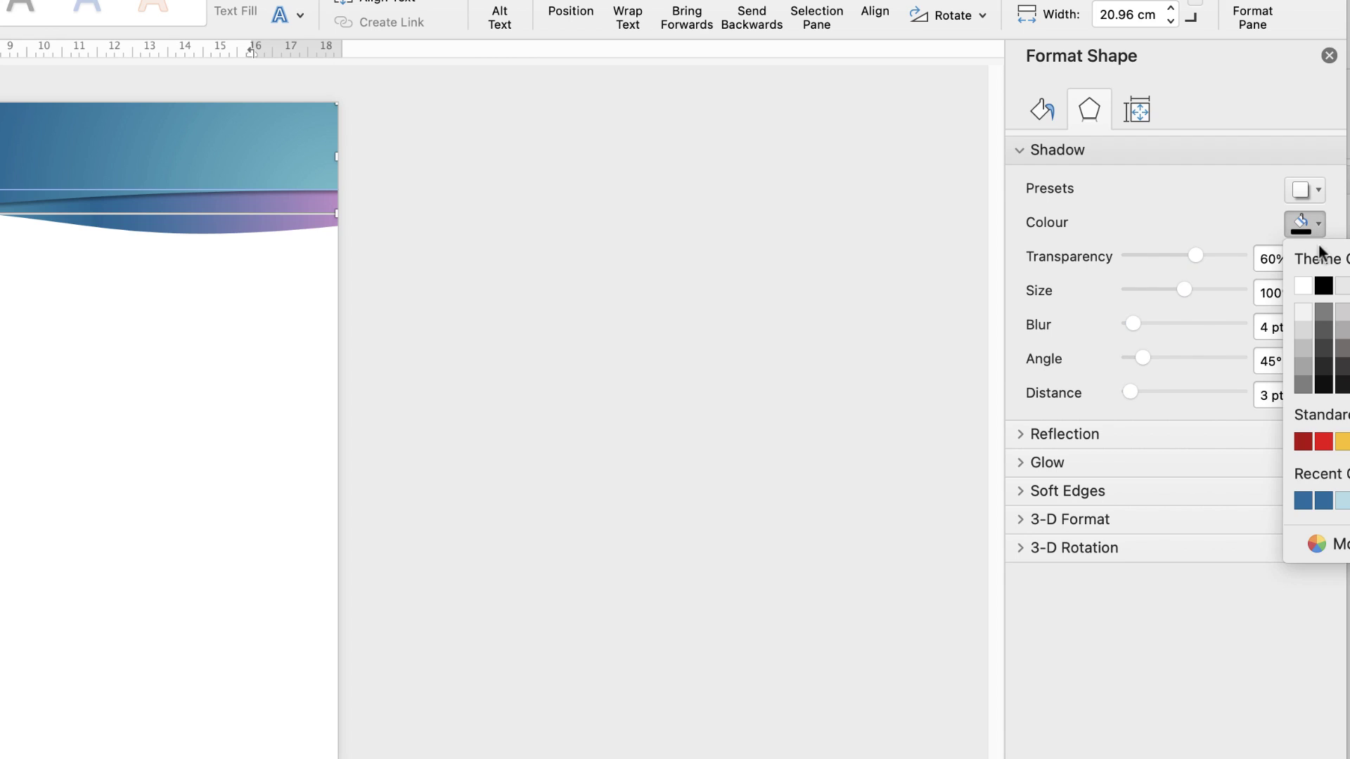
left_click(1302, 501)
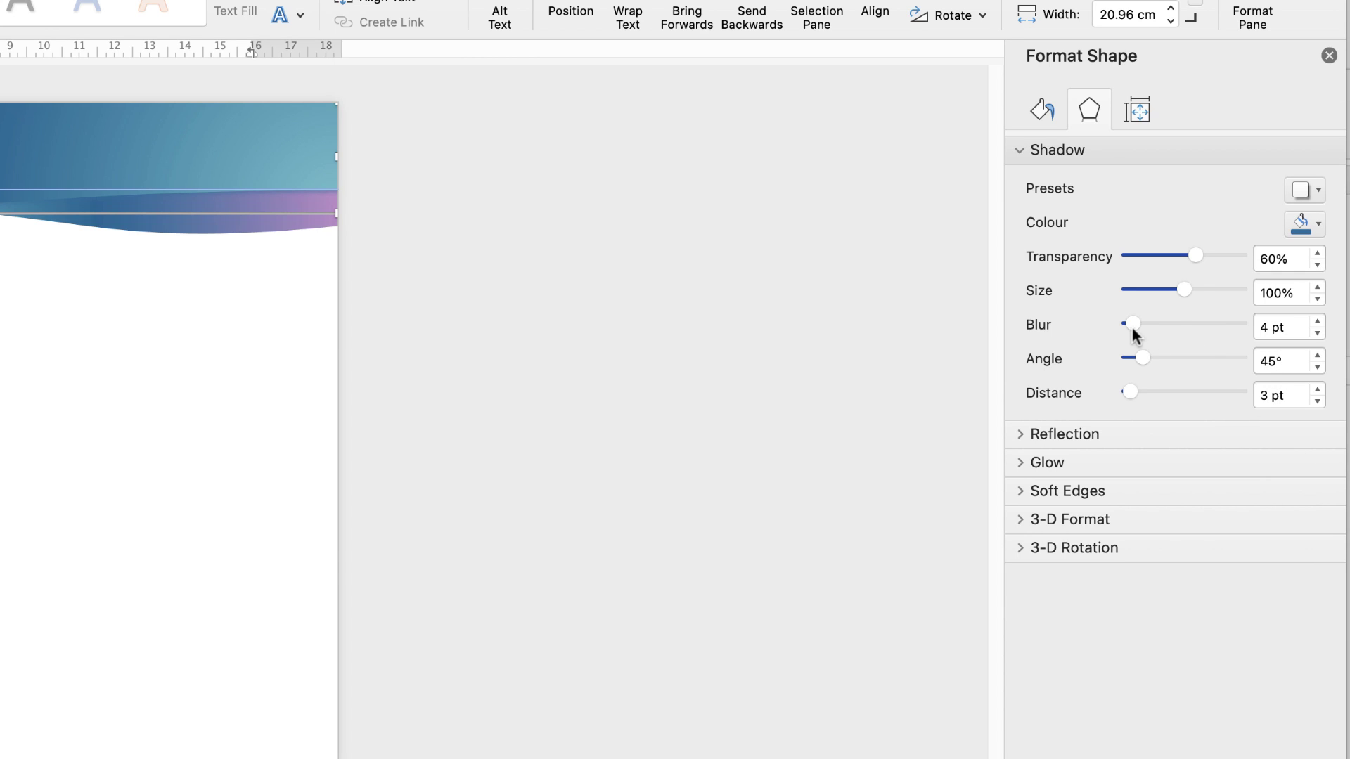
left_click_drag(1127, 322, 1132, 323)
left_click_drag(1160, 289, 1185, 286)
left_click_drag(1132, 323, 1135, 320)
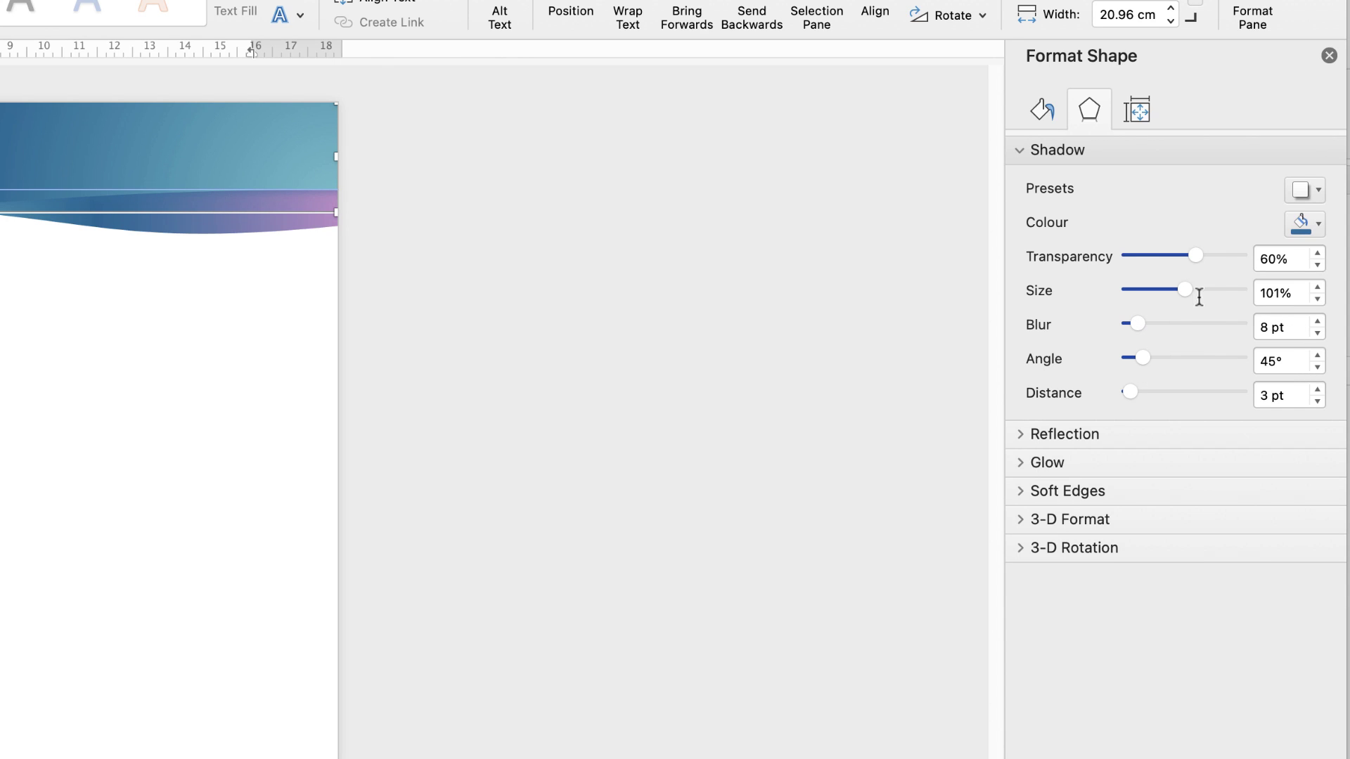
left_click(1316, 225)
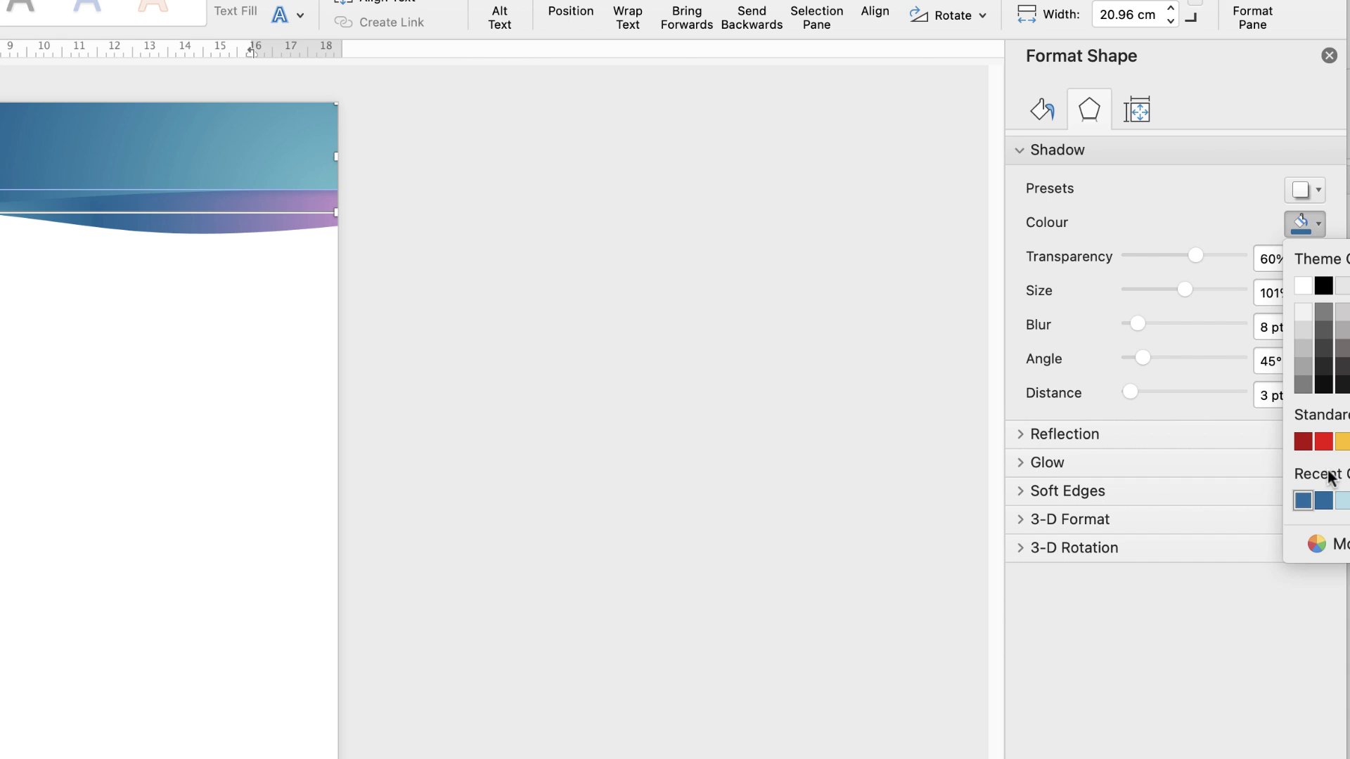
Sample the header wave's blue and darken it as the wave's shadow colour
left_click(1313, 545)
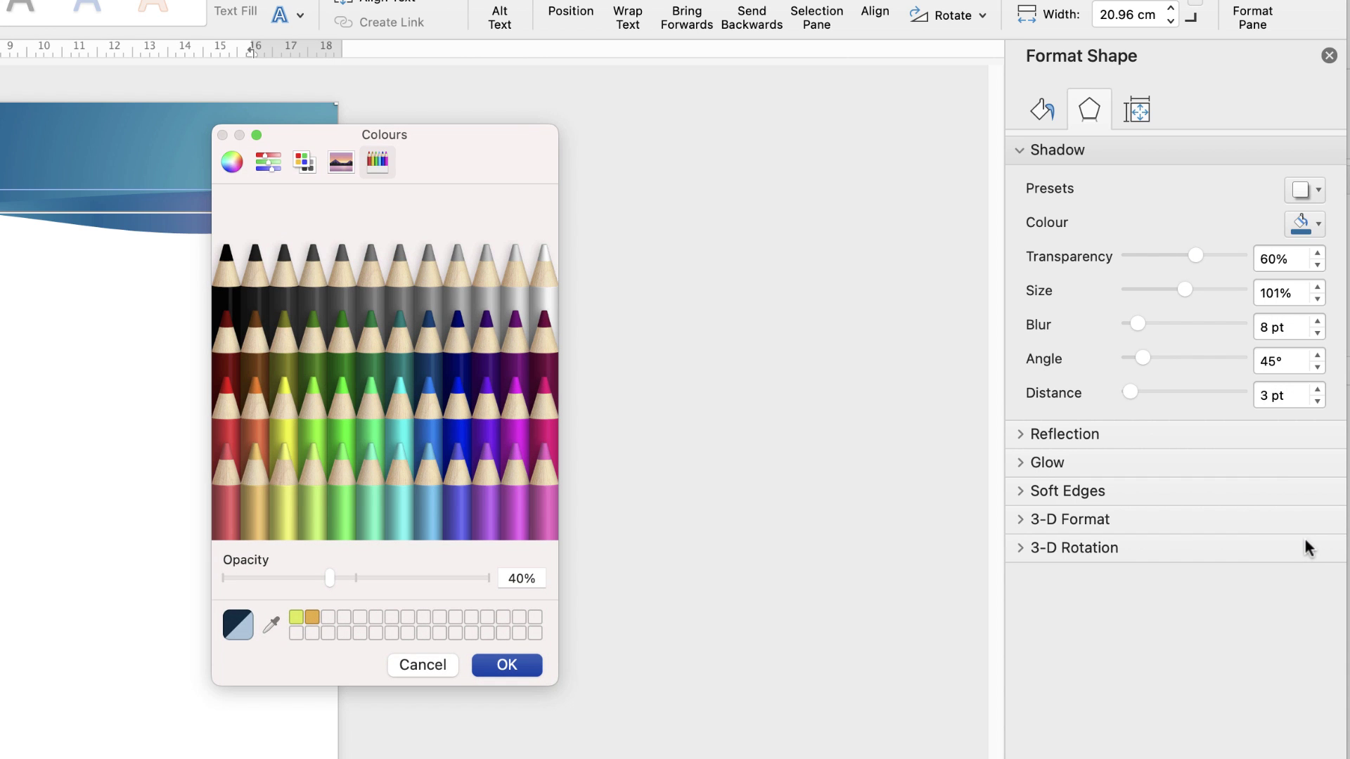
left_click(231, 163)
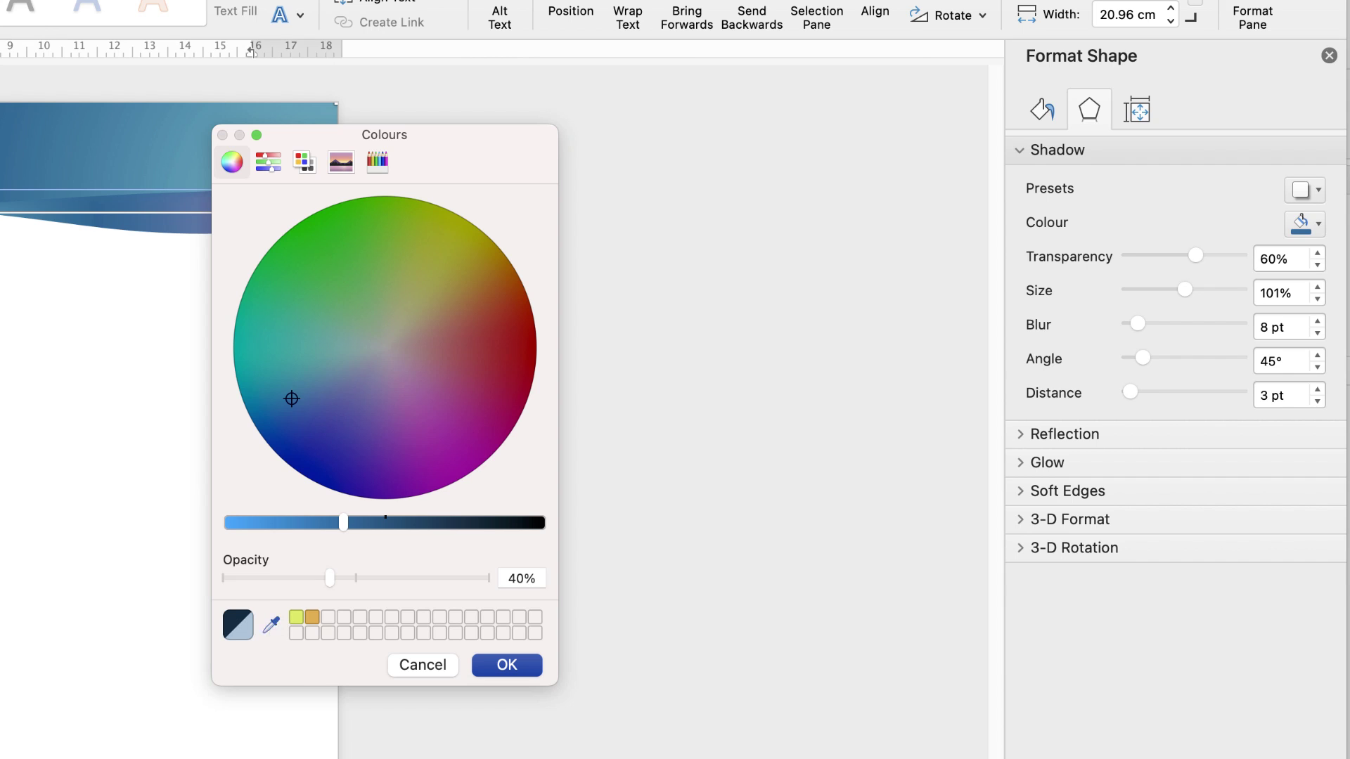
left_click(271, 624)
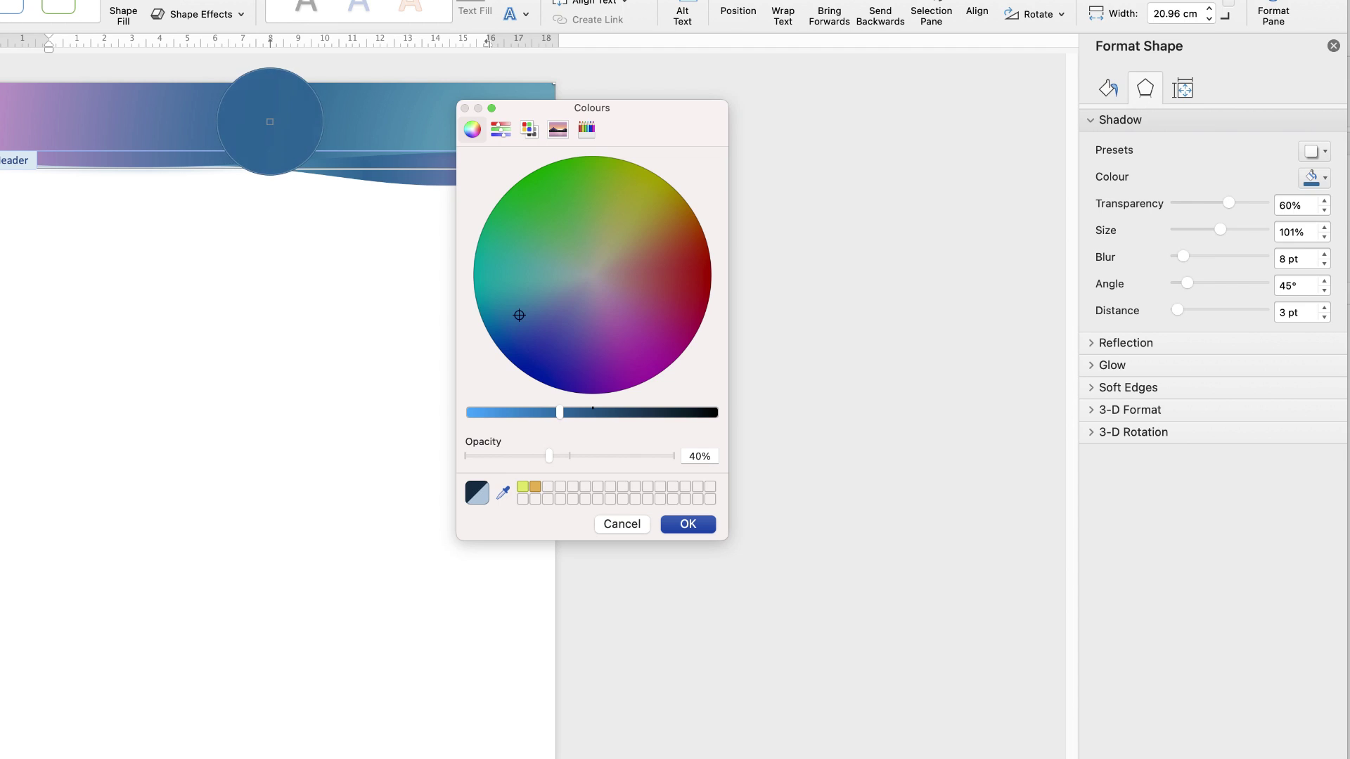
left_click(270, 122)
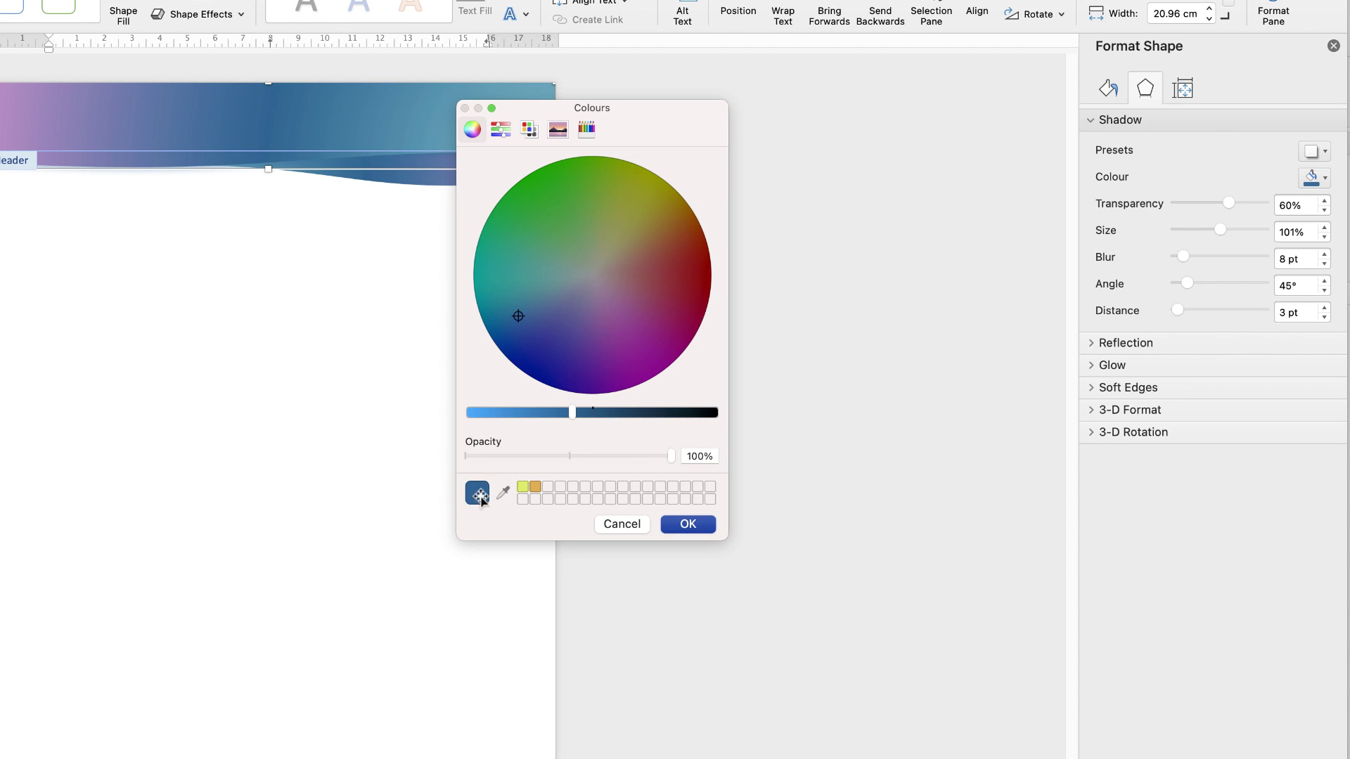
mouse_move(571, 412)
left_mouse_down()
mouse_move(582, 412)
mouse_move(526, 413)
mouse_move(598, 413)
mouse_move(559, 413)
mouse_move(576, 414)
left_mouse_up()
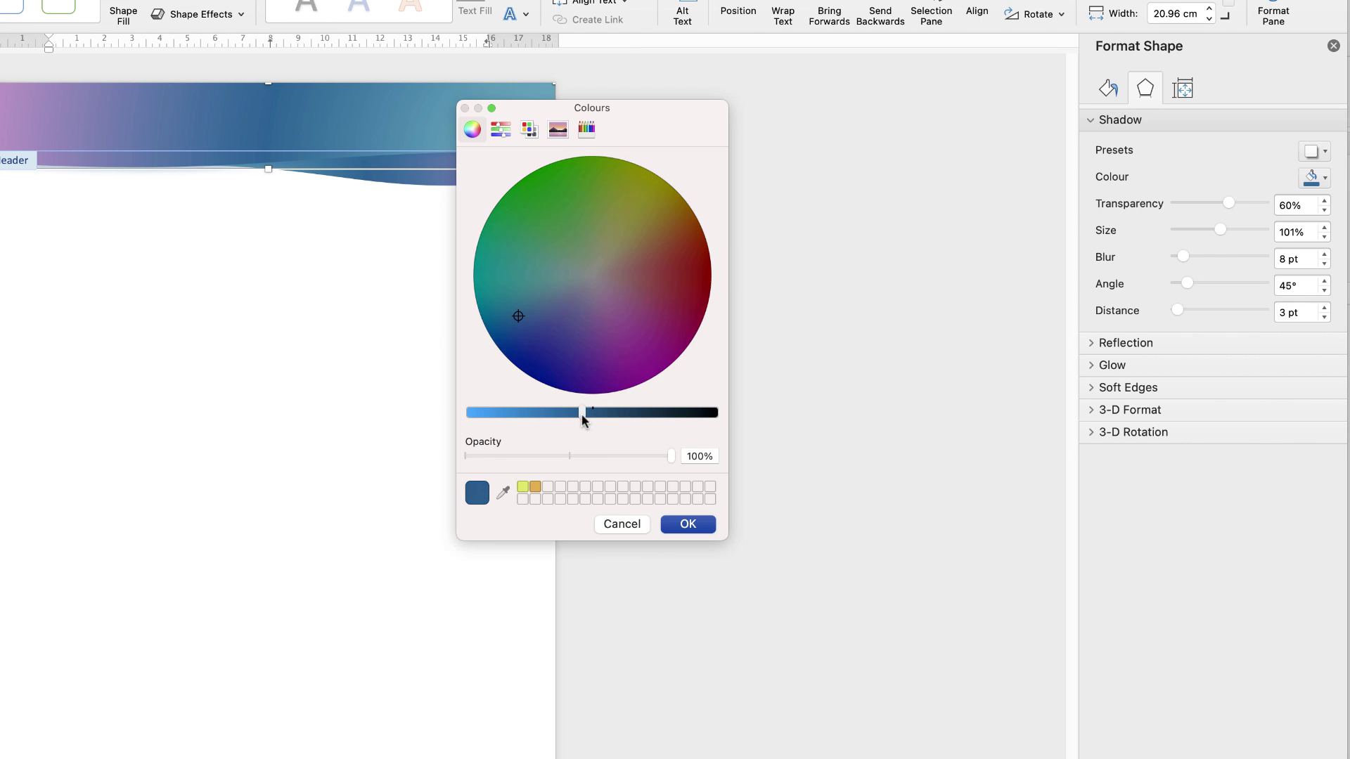
left_click(701, 527)
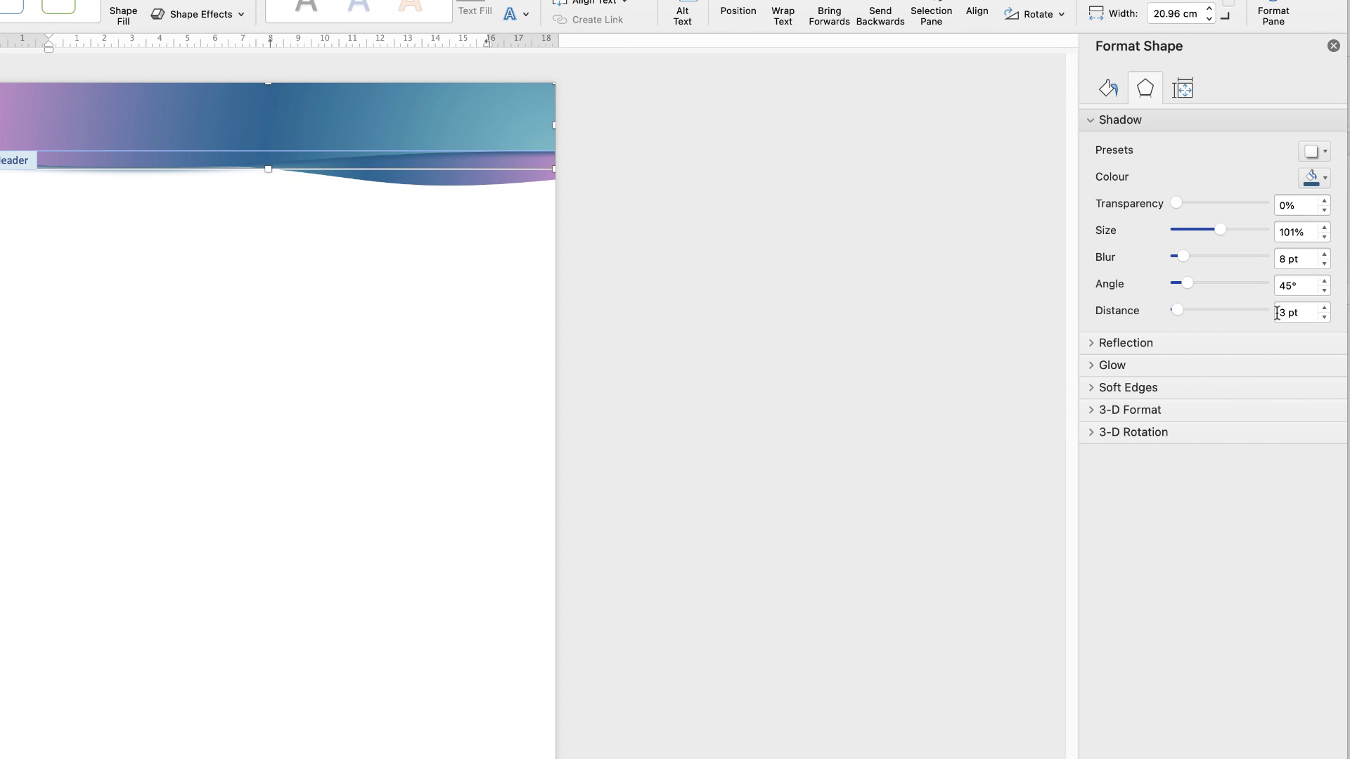
Leave the shadow at 0% transparency and return to the document body
left_click(1326, 182)
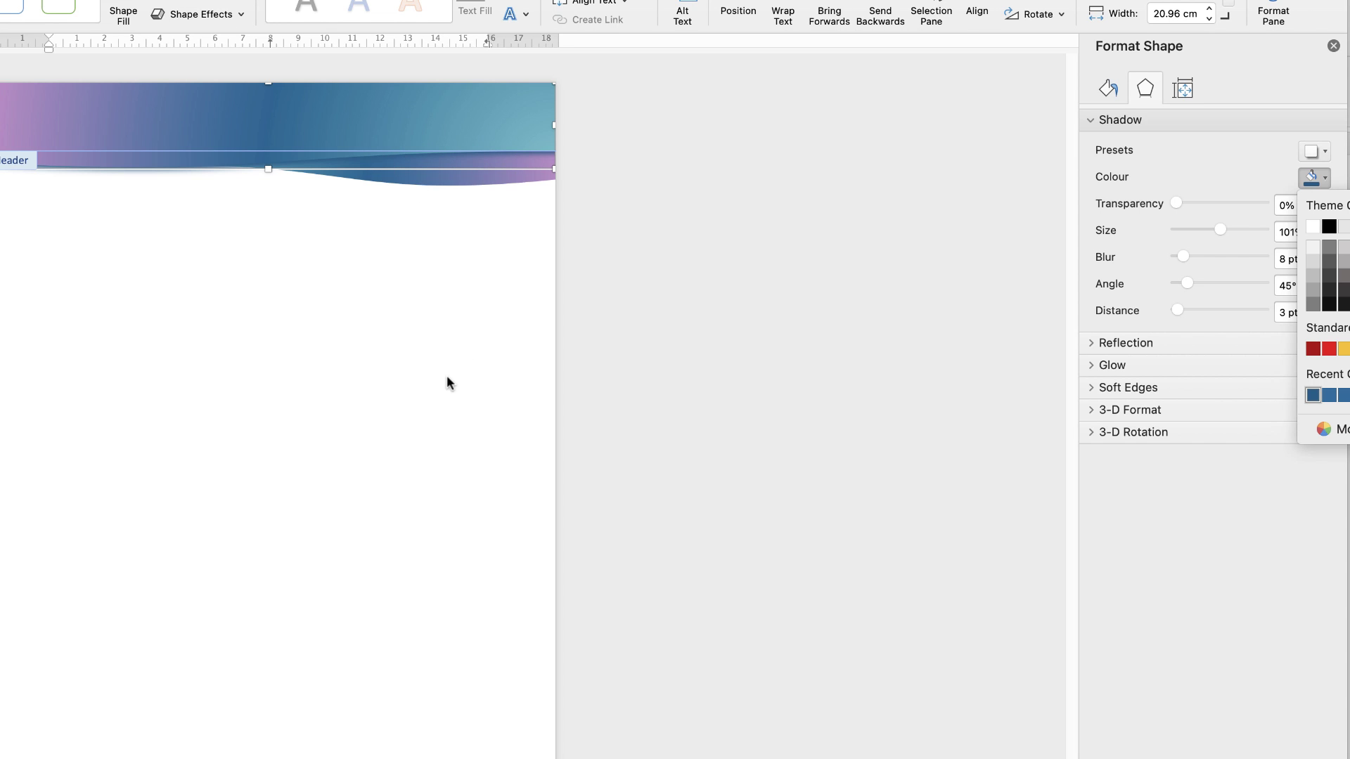
left_click(420, 372)
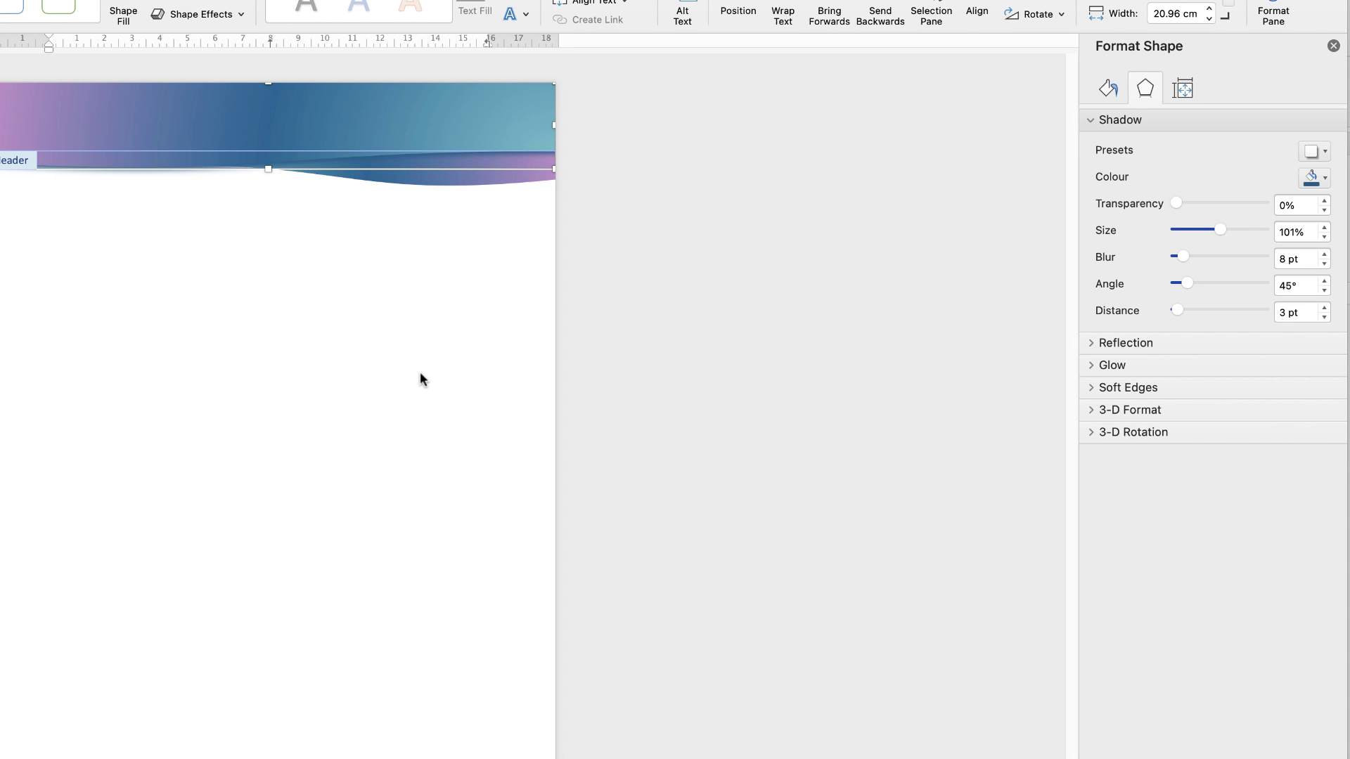
double_click(420, 371)
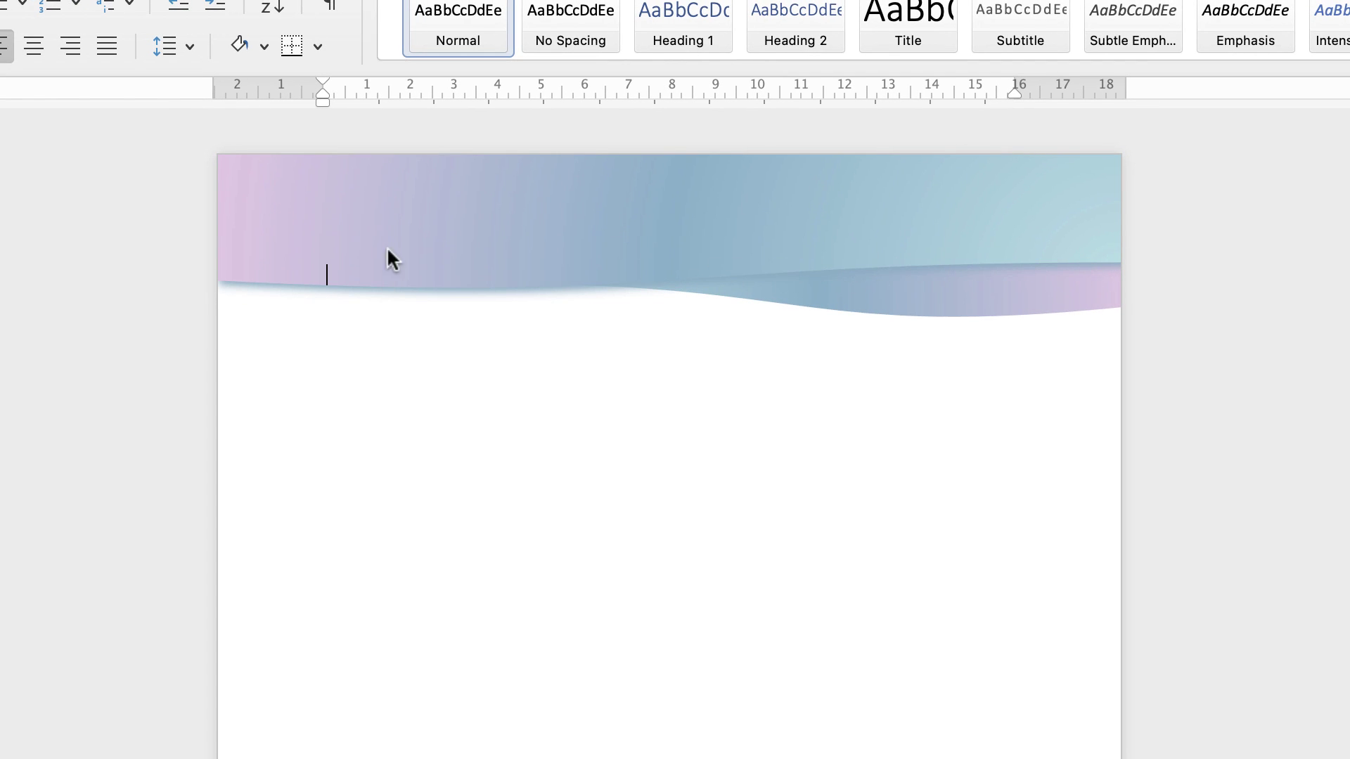
Group the upper and lower header wave shapes, then drag a copy down toward the footer
double_click(814, 204)
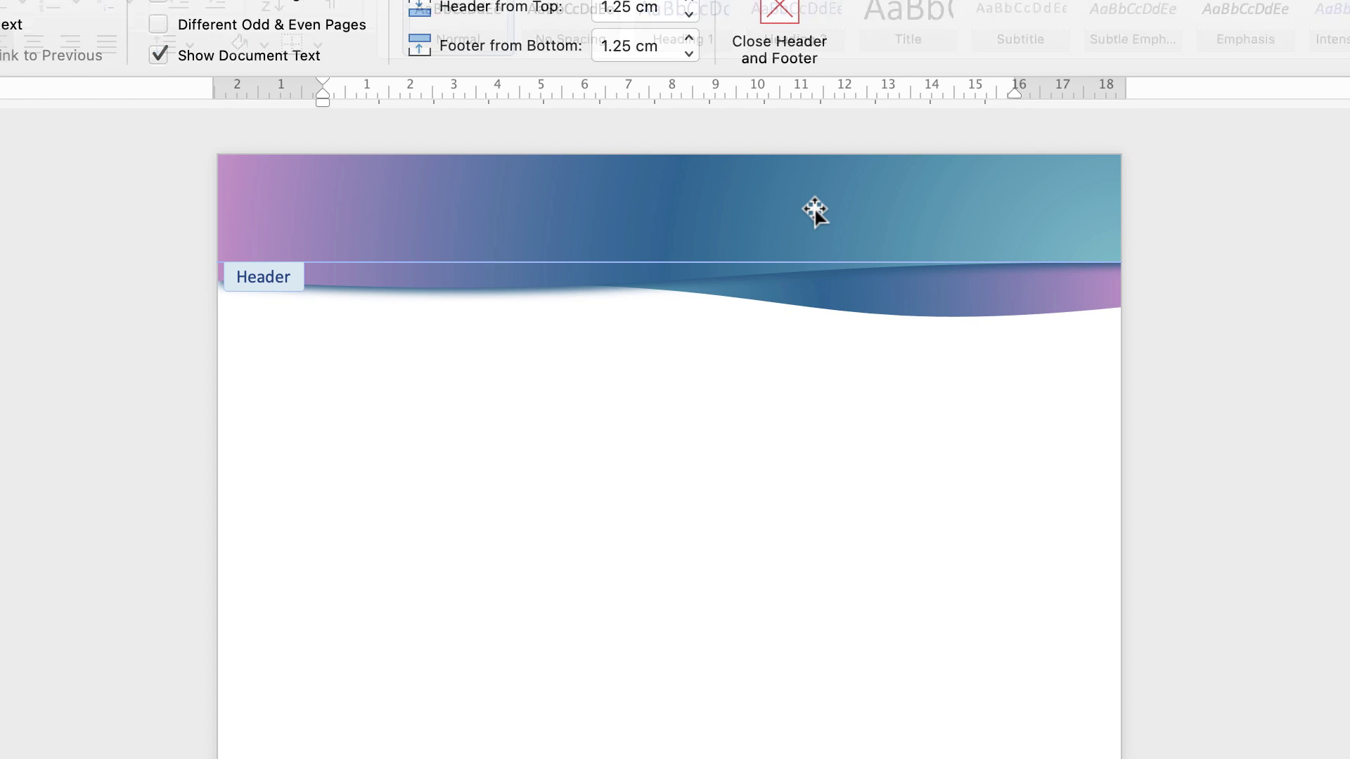
left_click(807, 211)
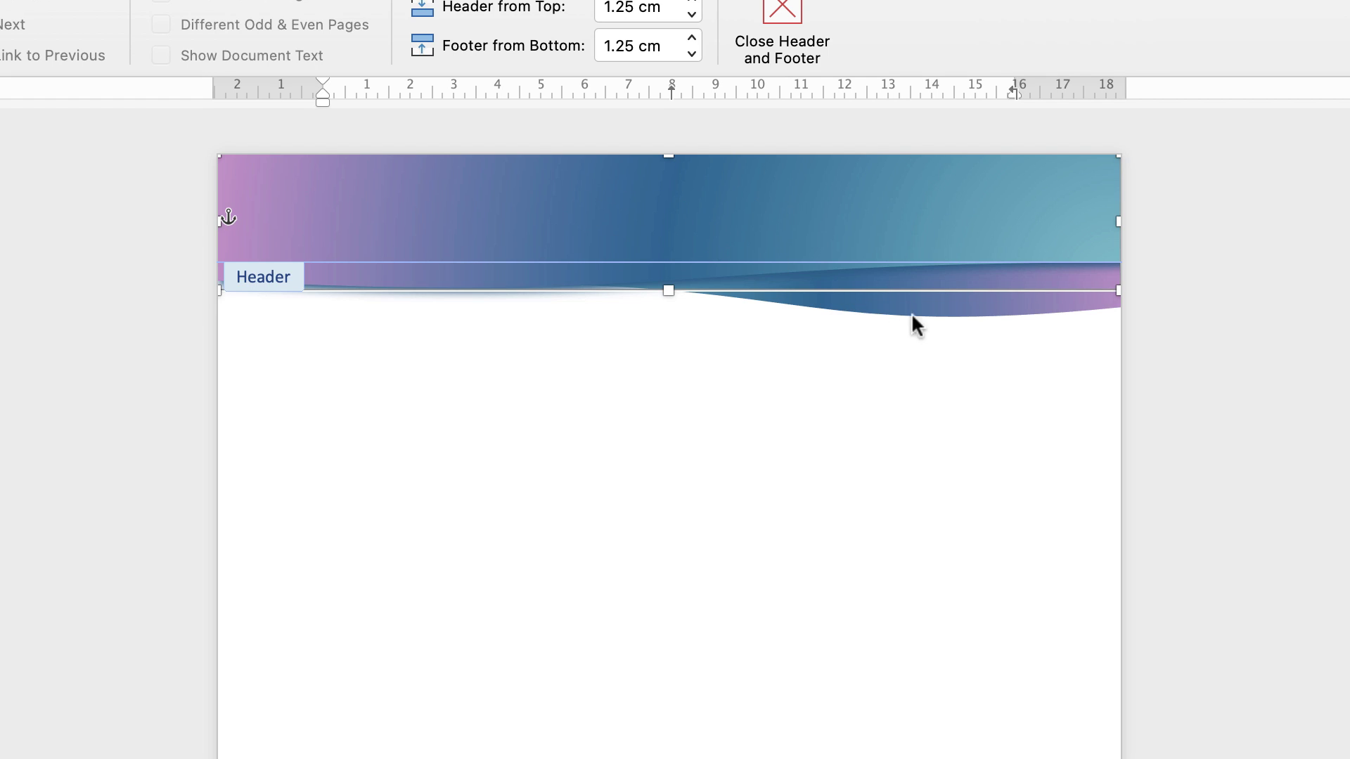
left_click(963, 312)
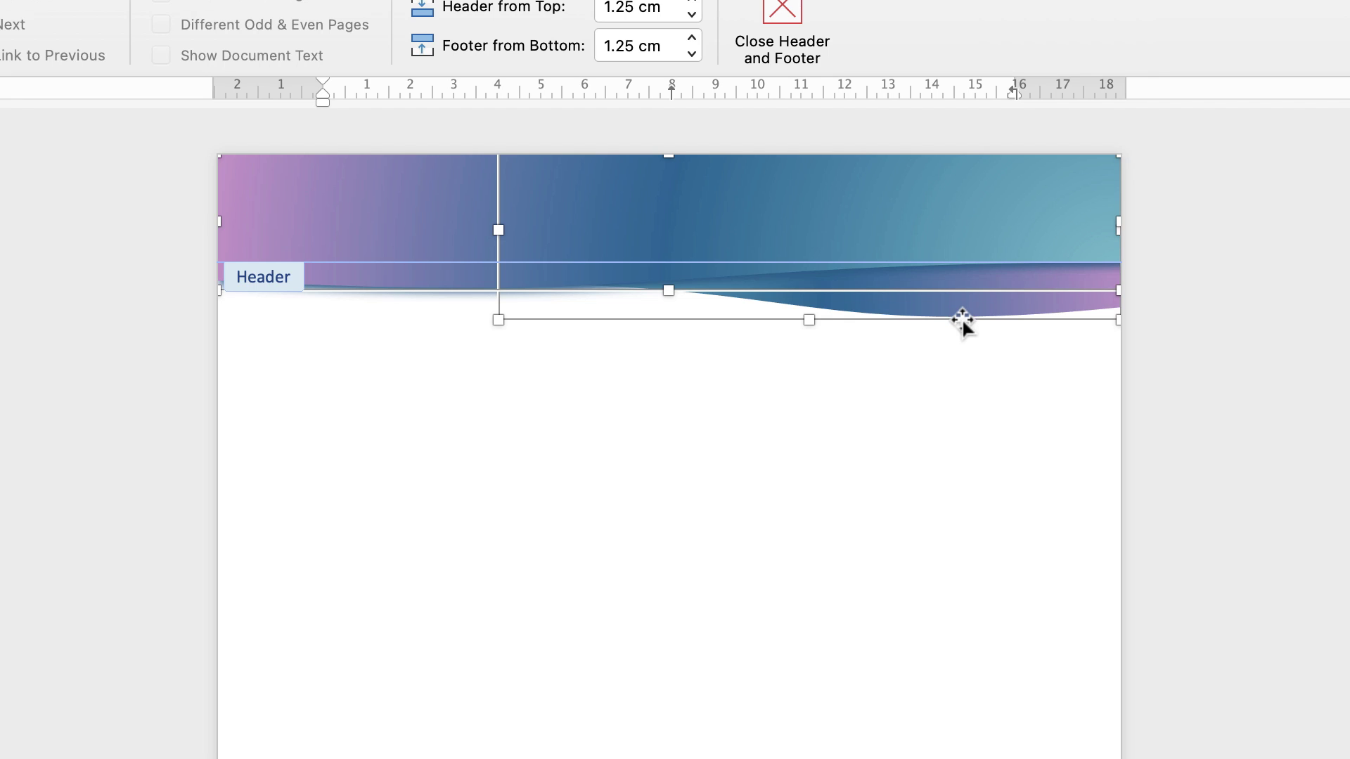
double_click(963, 318)
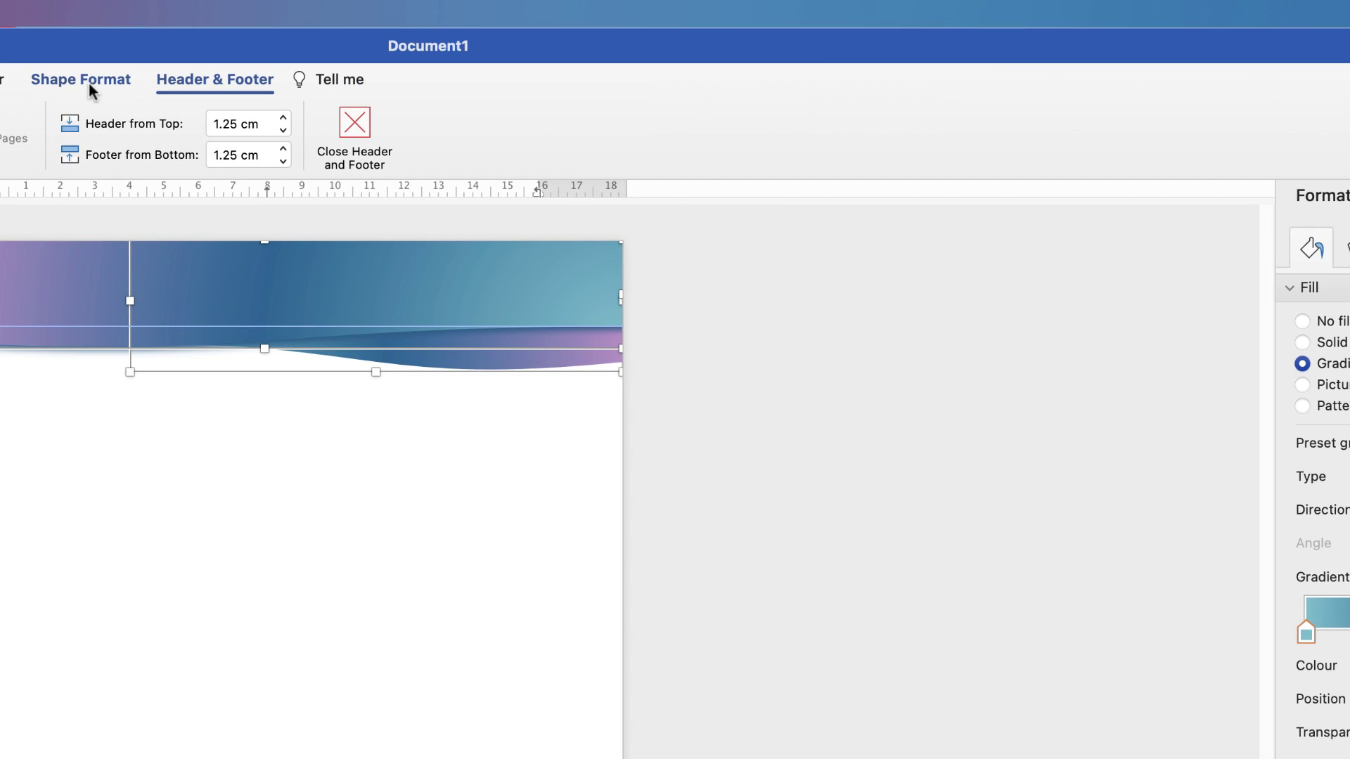
left_click(91, 85)
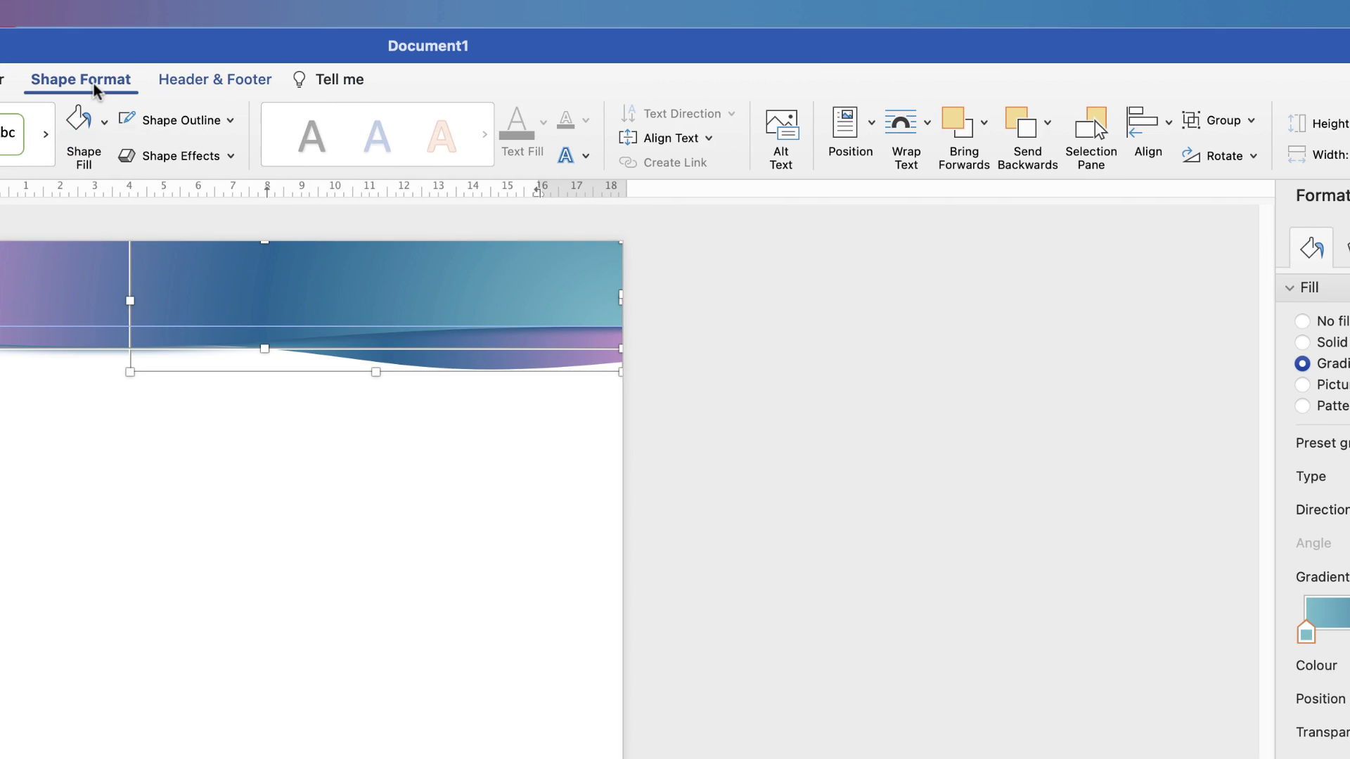
left_click(1251, 123)
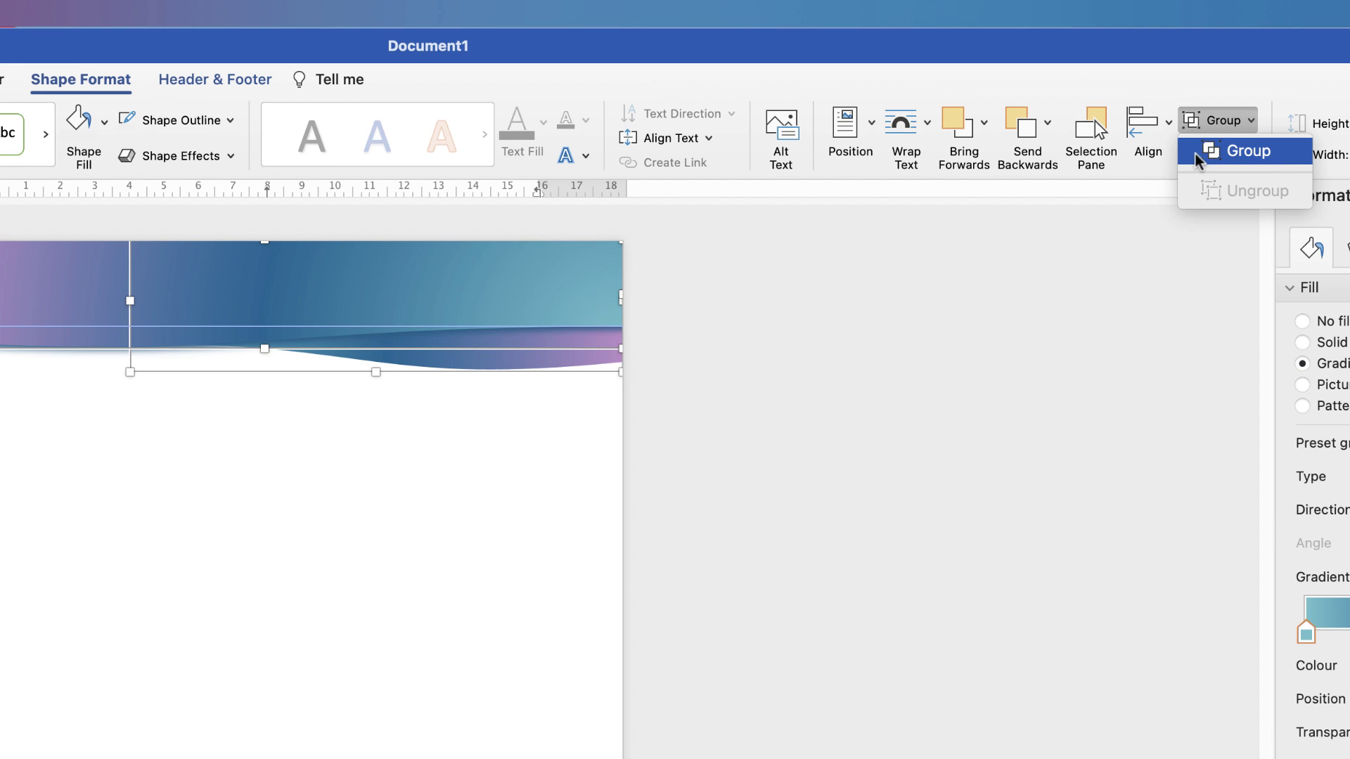
left_click(1216, 153)
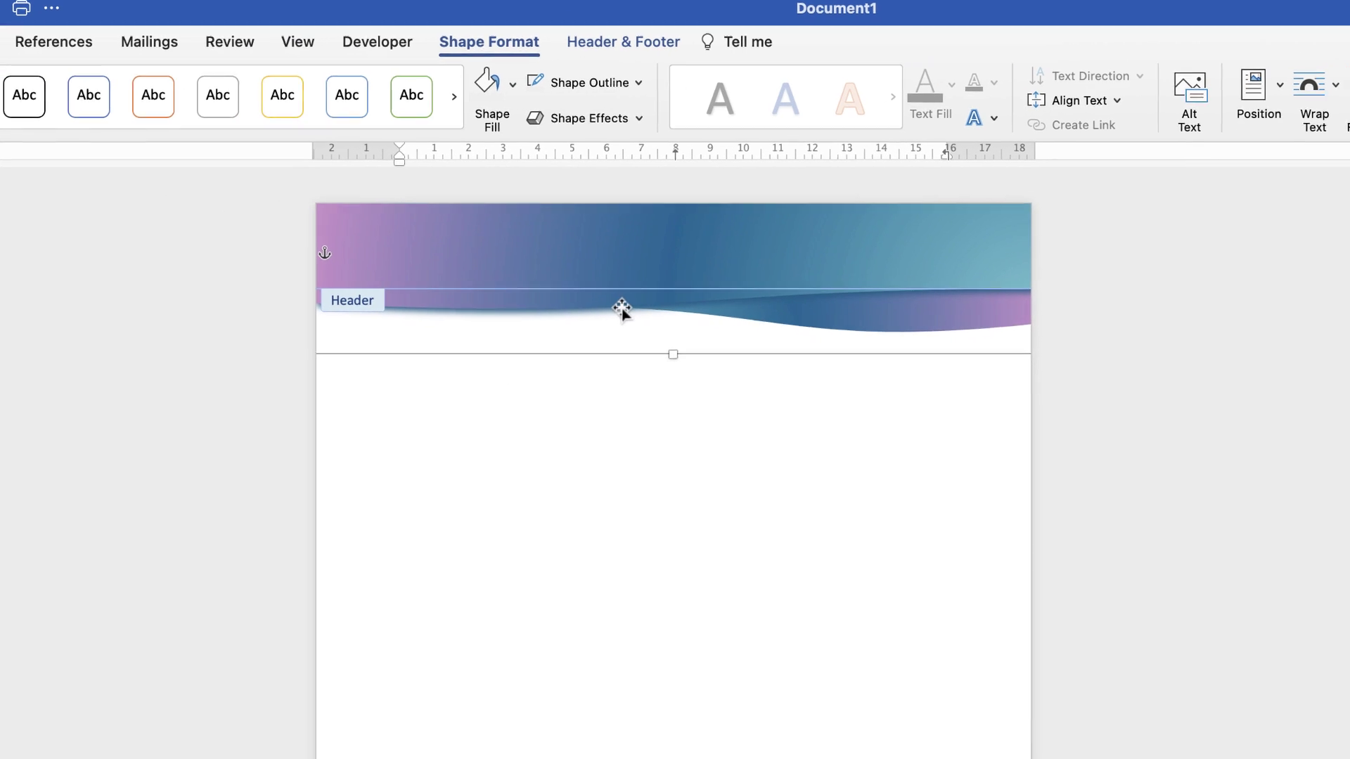
mouse_move(622, 304)
left_mouse_down()
mouse_move(575, 639)
mouse_move(391, 464)
mouse_move(685, 329)
mouse_move(699, 498)
mouse_move(476, 404)
mouse_move(613, 299)
mouse_move(741, 394)
mouse_move(571, 473)
mouse_move(492, 367)
mouse_move(631, 329)
mouse_move(617, 298)
left_mouse_up()
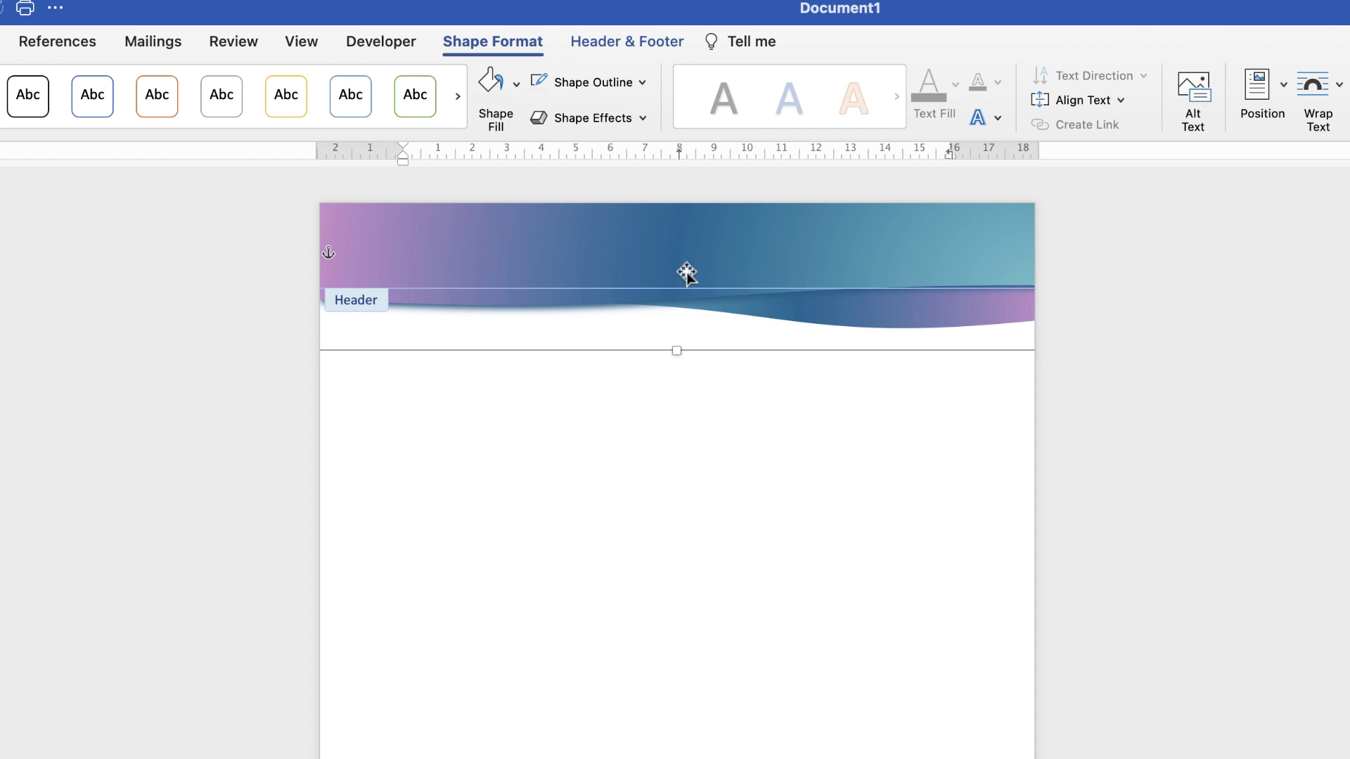
left_click_drag(687, 267, 723, 655)
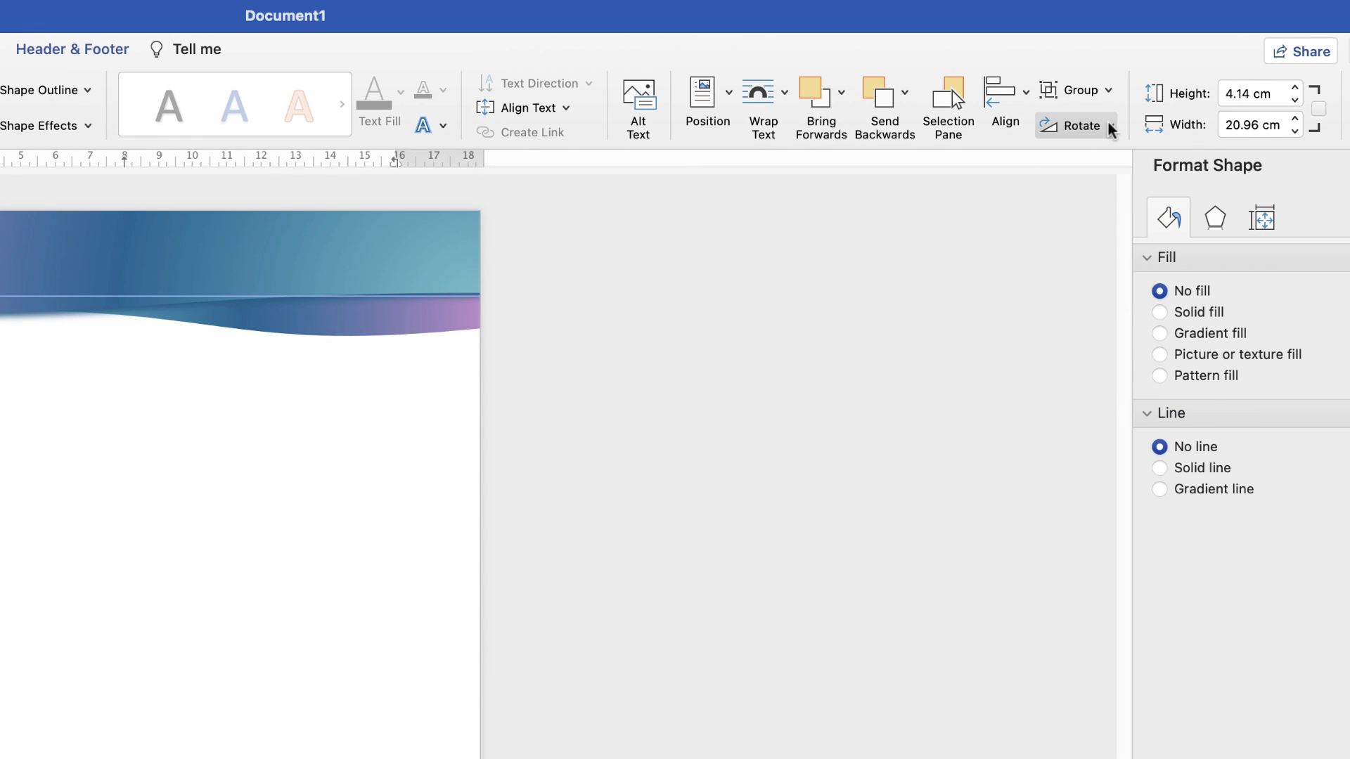
Flip the copied wave group vertically and set it flush against the page's bottom edge
left_click(1114, 127)
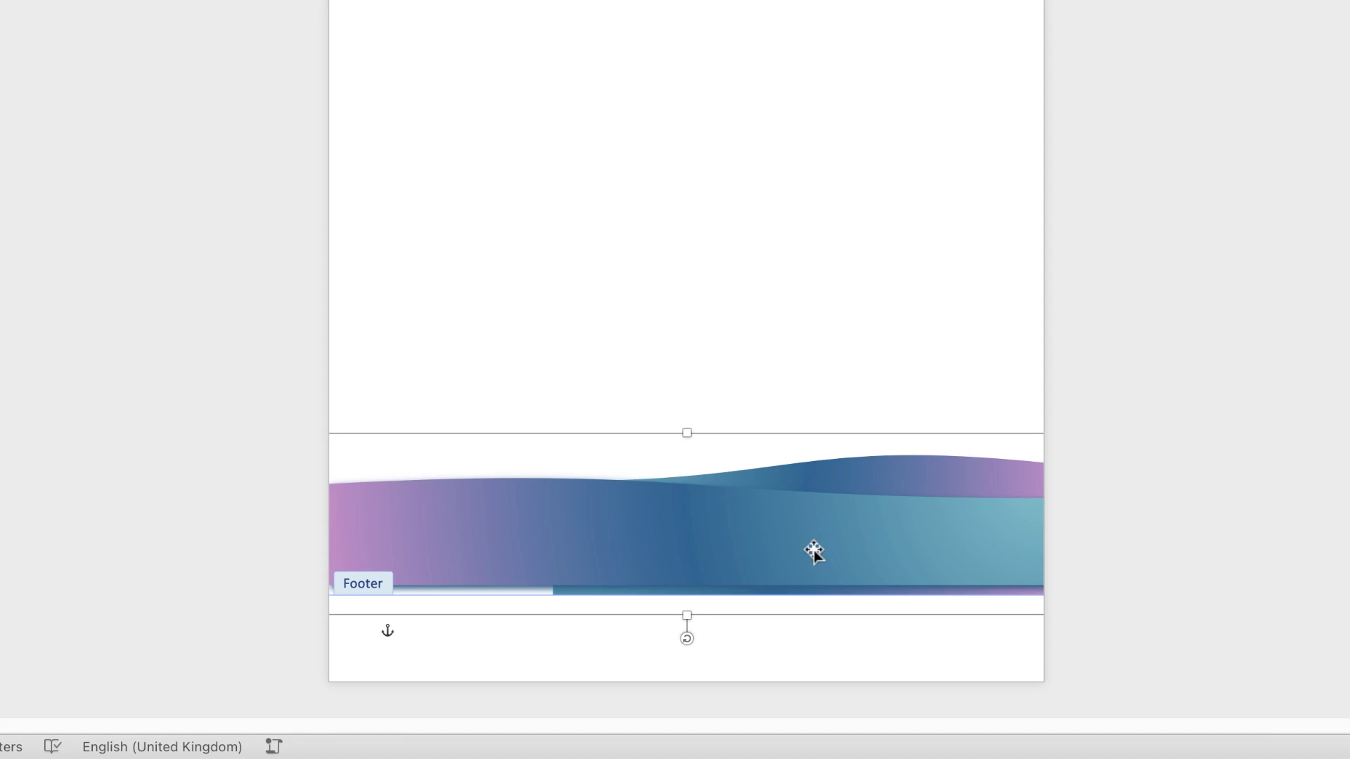
left_click_drag(685, 673, 694, 754)
left_click_drag(819, 631, 808, 642)
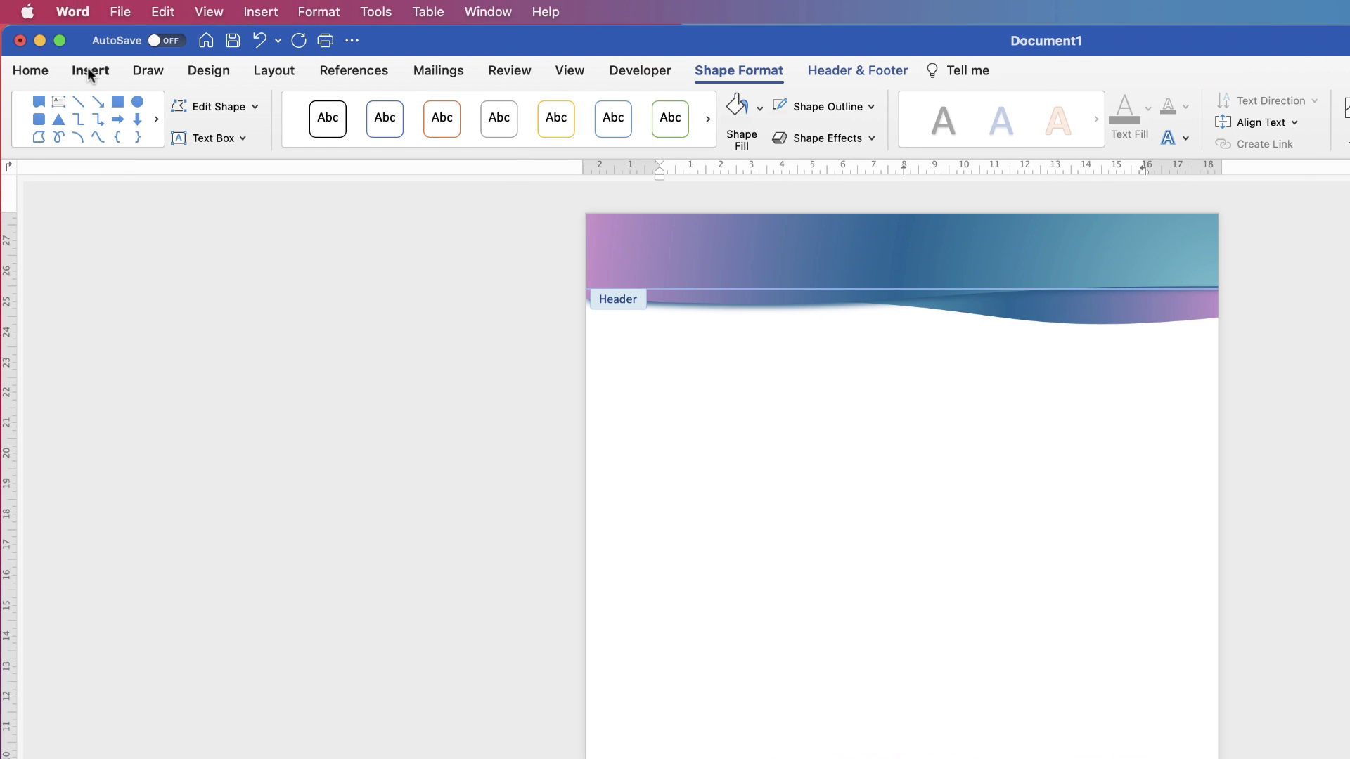
Insert the picture Plant Logo.png from file
left_click(88, 69)
left_click(264, 111)
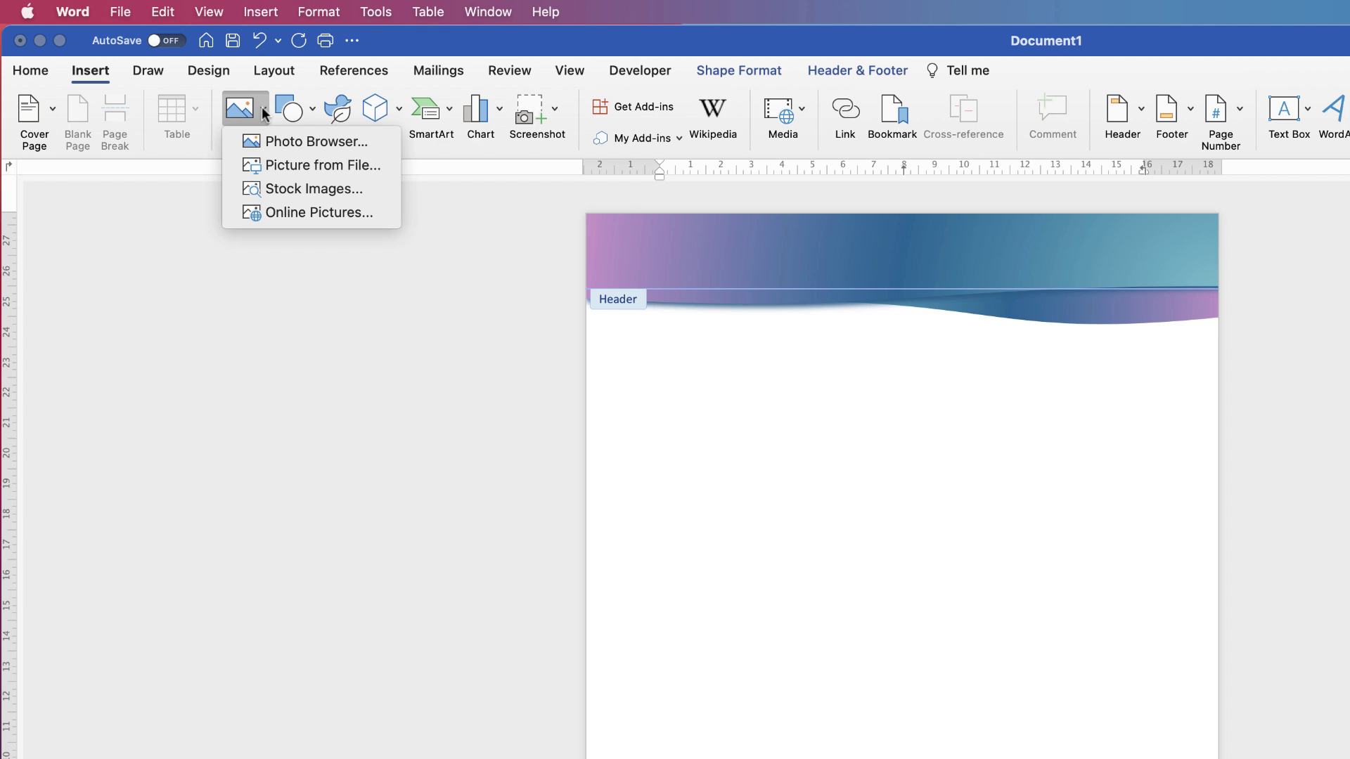
left_click(281, 165)
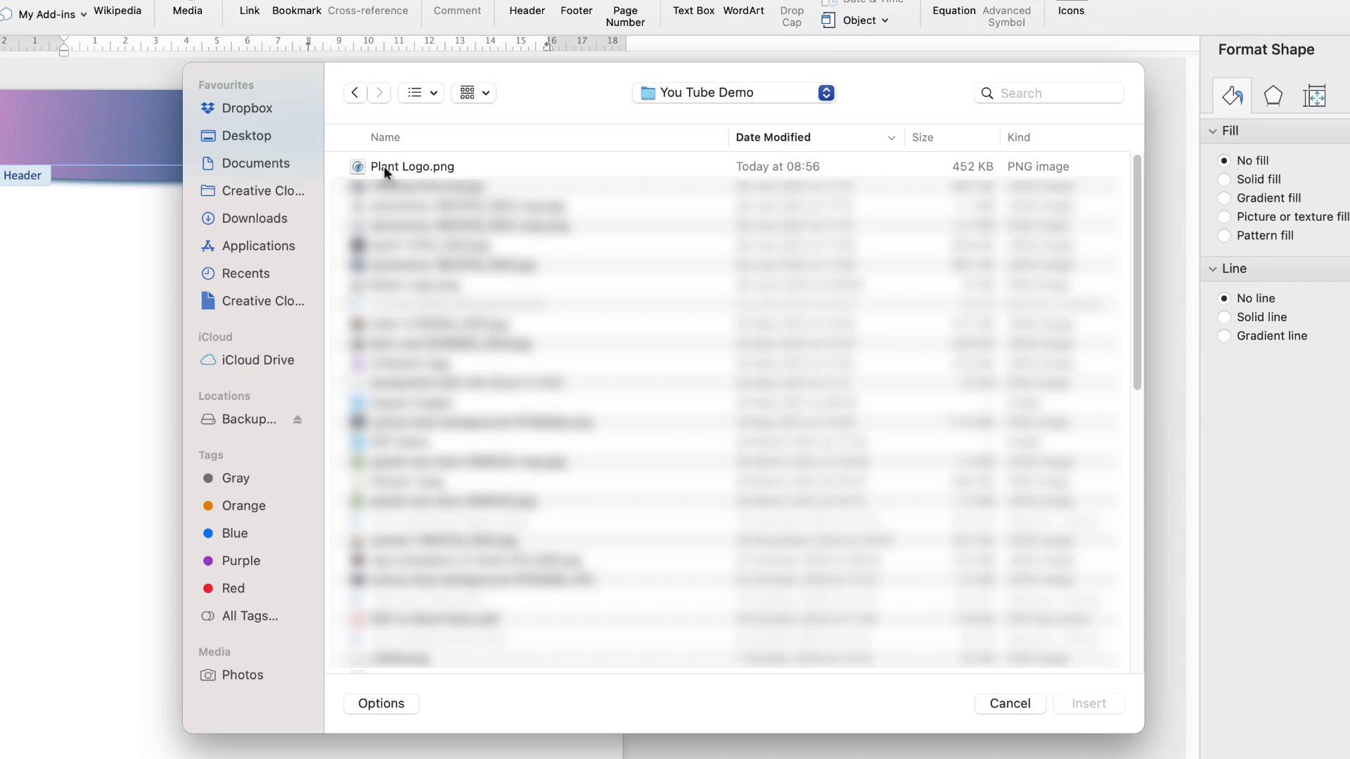
left_click(389, 165)
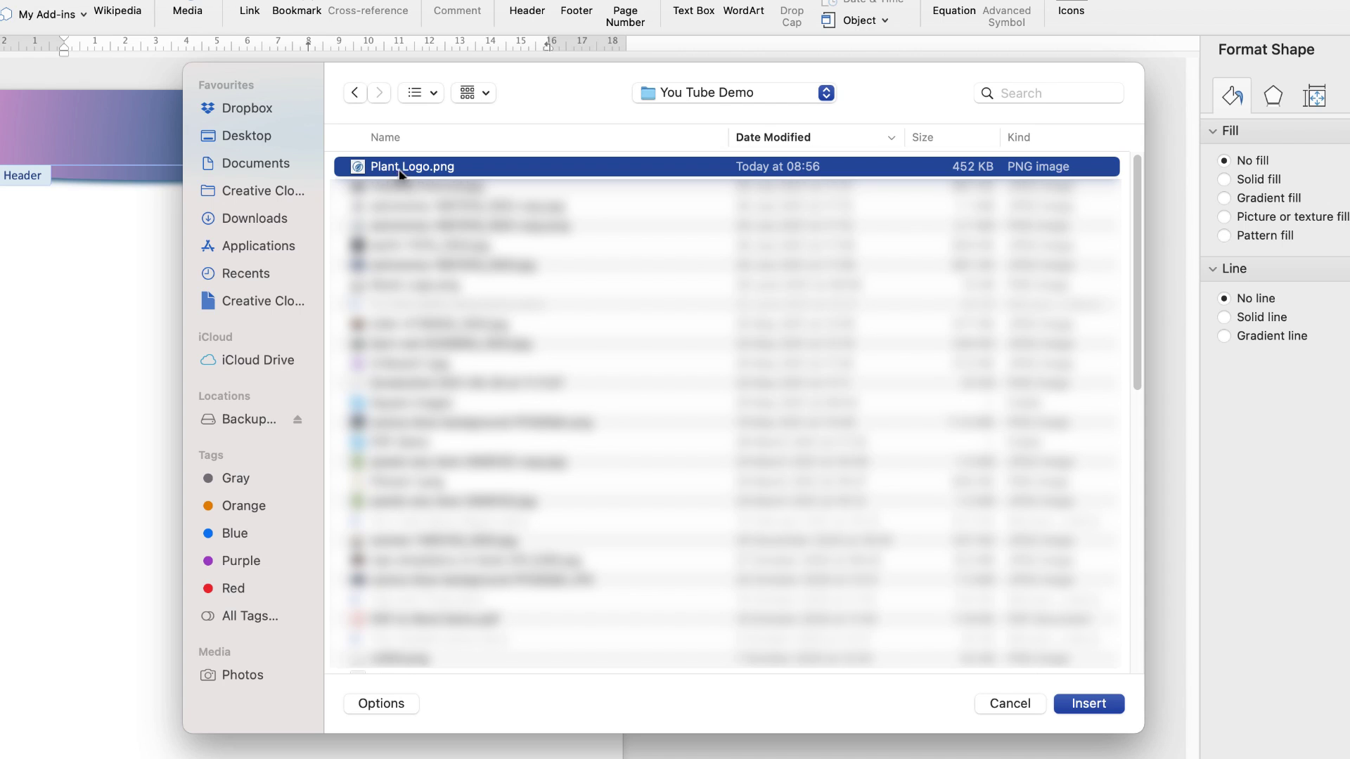
left_click(1091, 705)
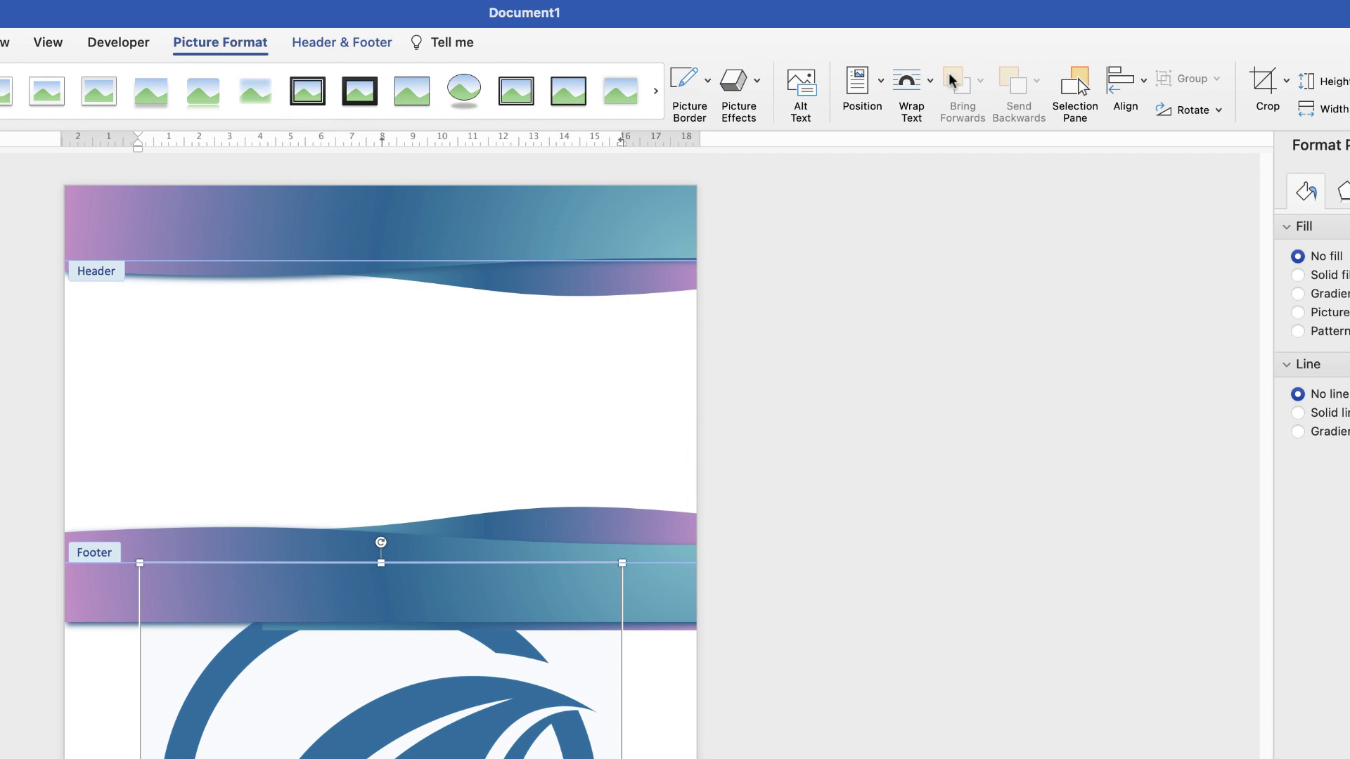
Float the logo in front of text, shrink it and place it in the header's top-left corner
left_click(929, 86)
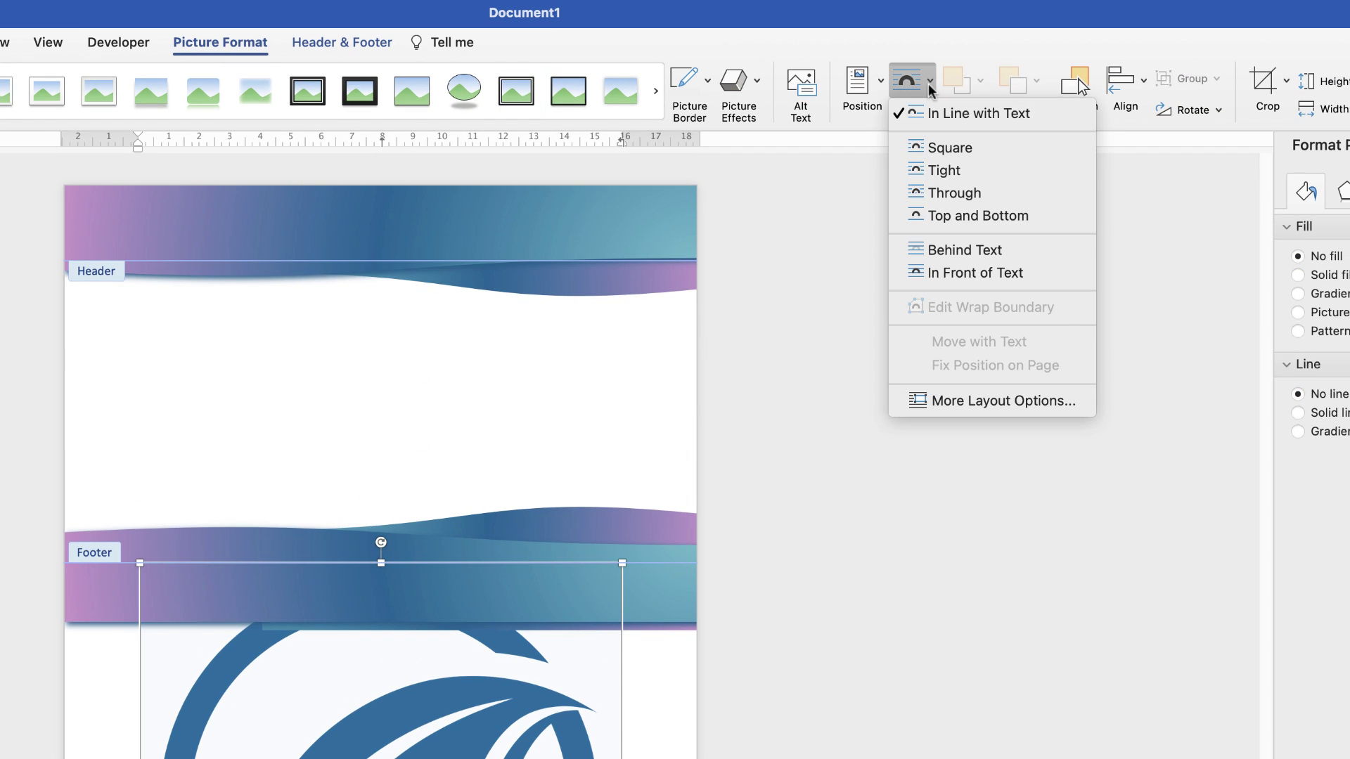
left_click(939, 274)
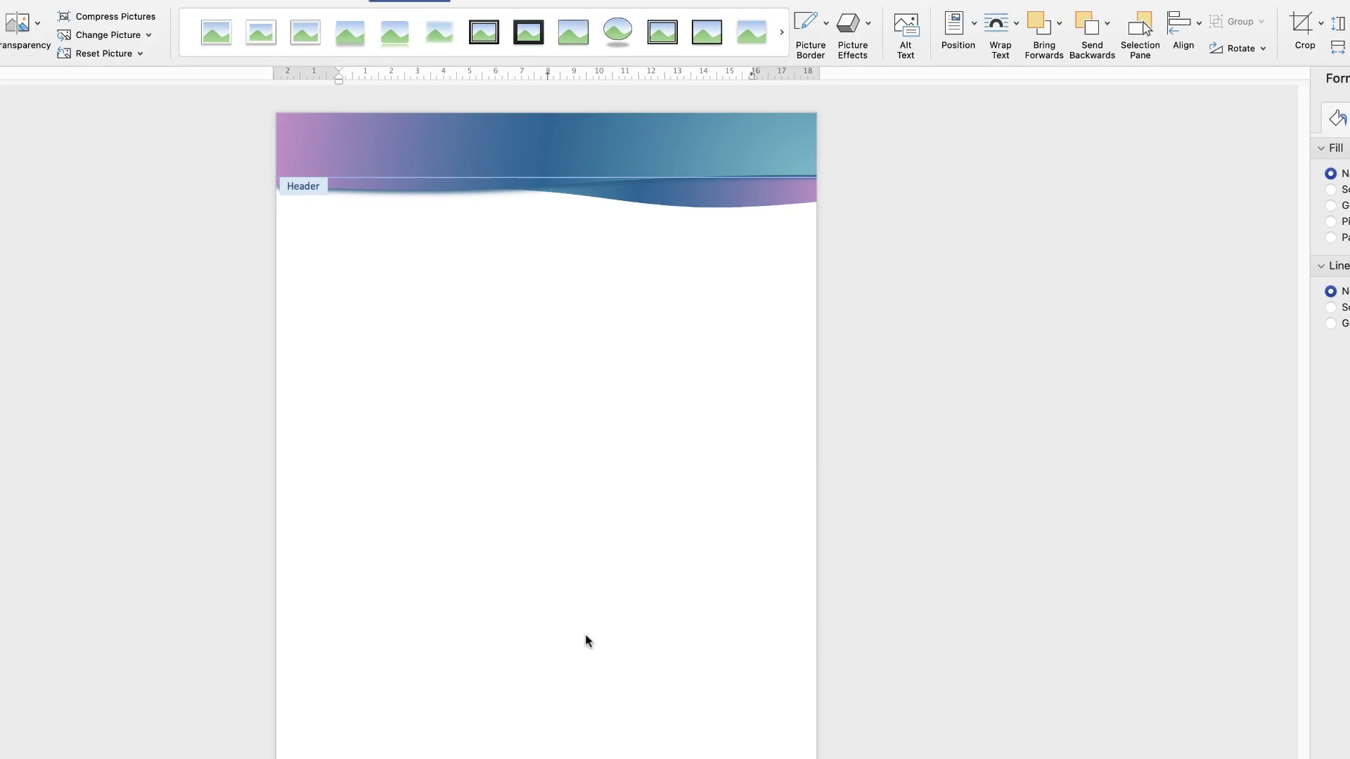
left_click_drag(675, 705, 680, 202)
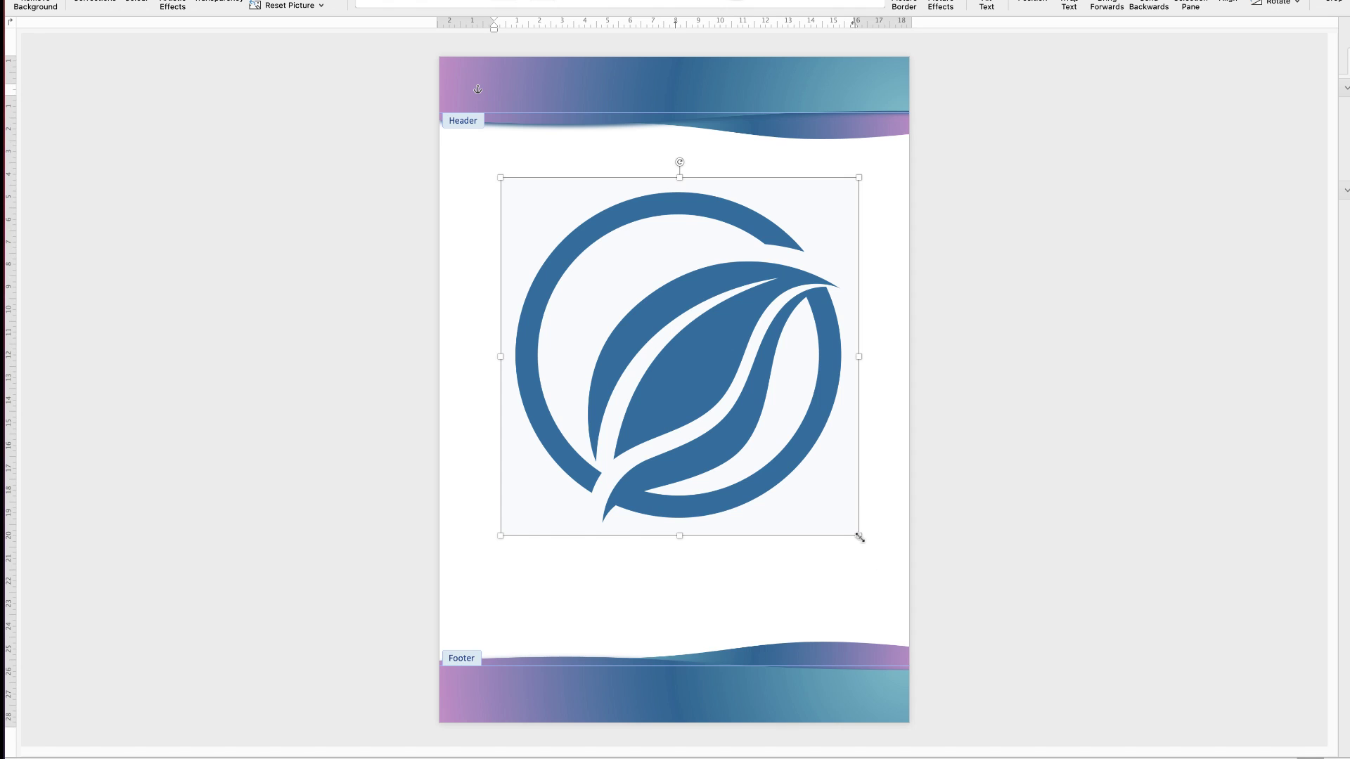
left_click_drag(859, 537, 500, 99)
left_click_drag(454, 210, 455, 208)
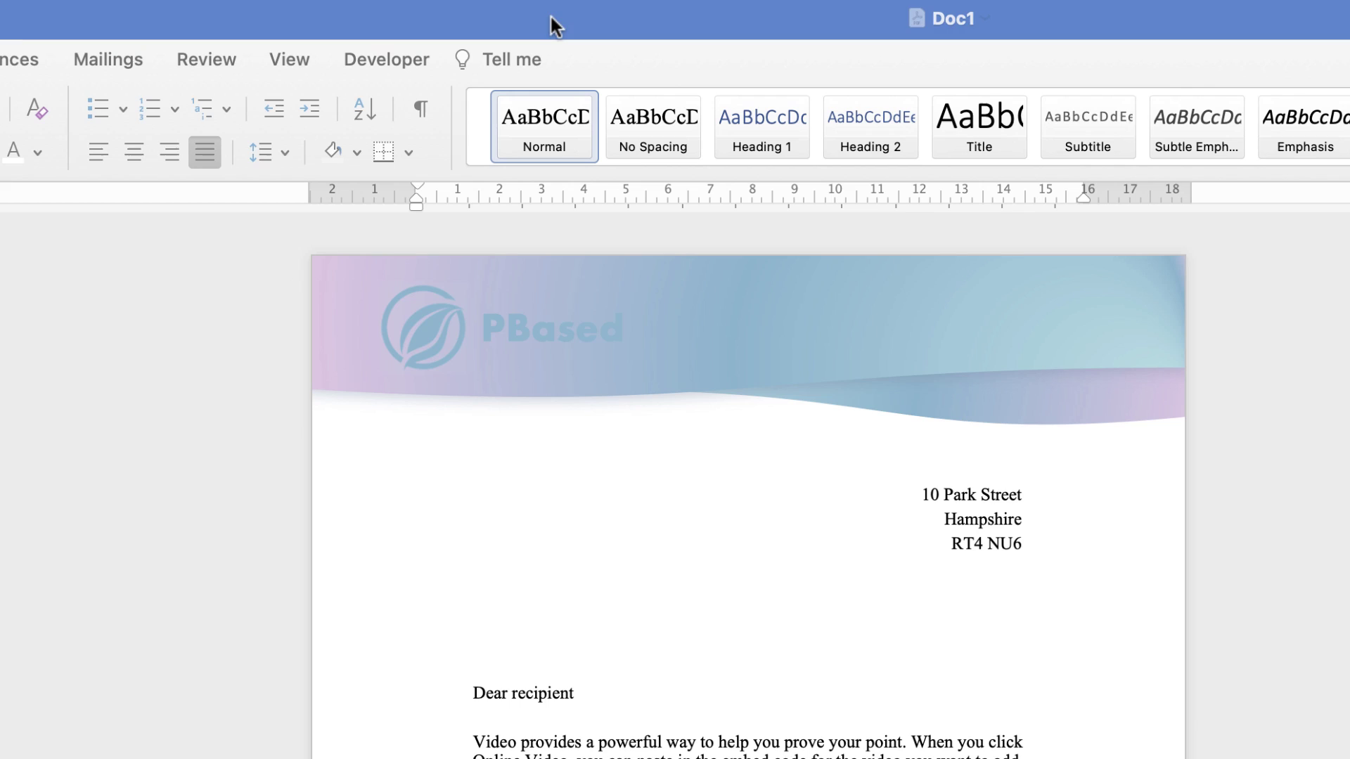
Copy the PBased name text box from Doc1's header and paste it beside Document1's logo
double_click(516, 325)
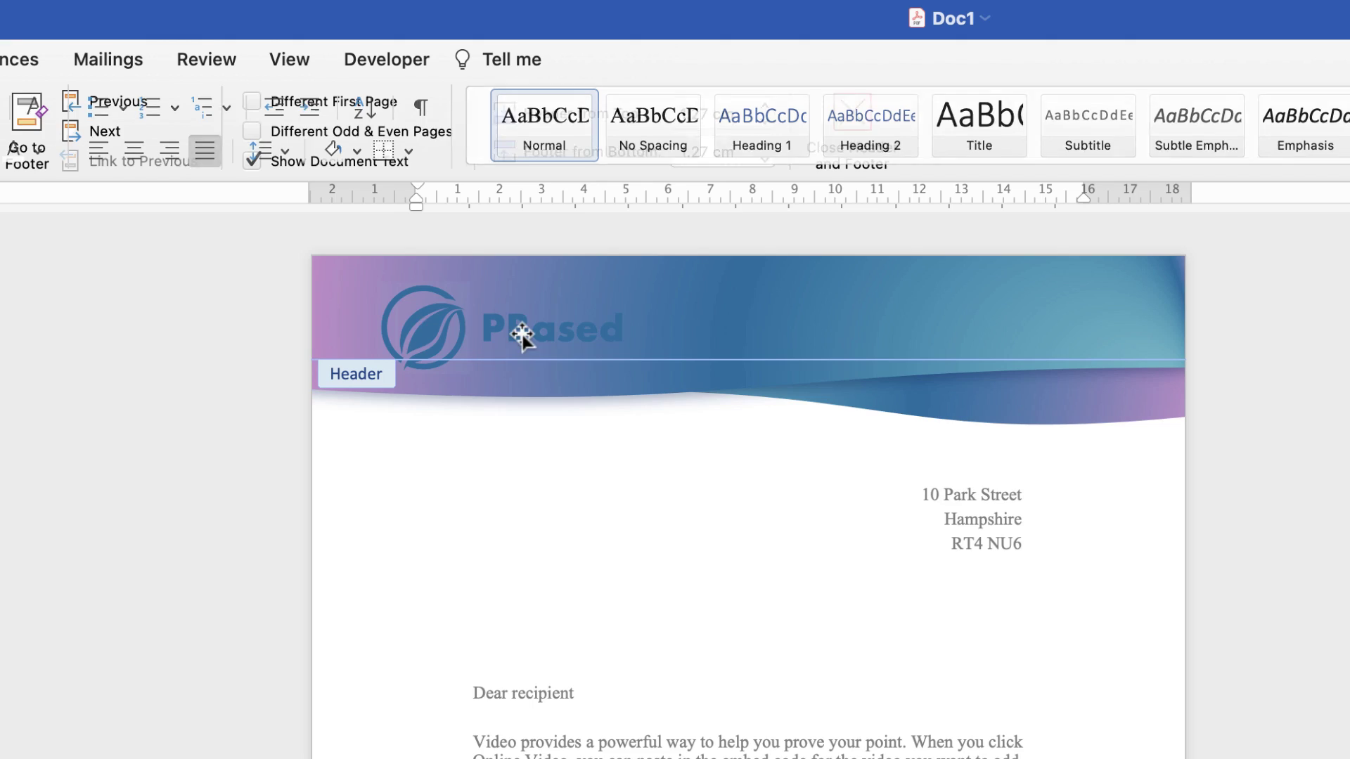
left_click(532, 331)
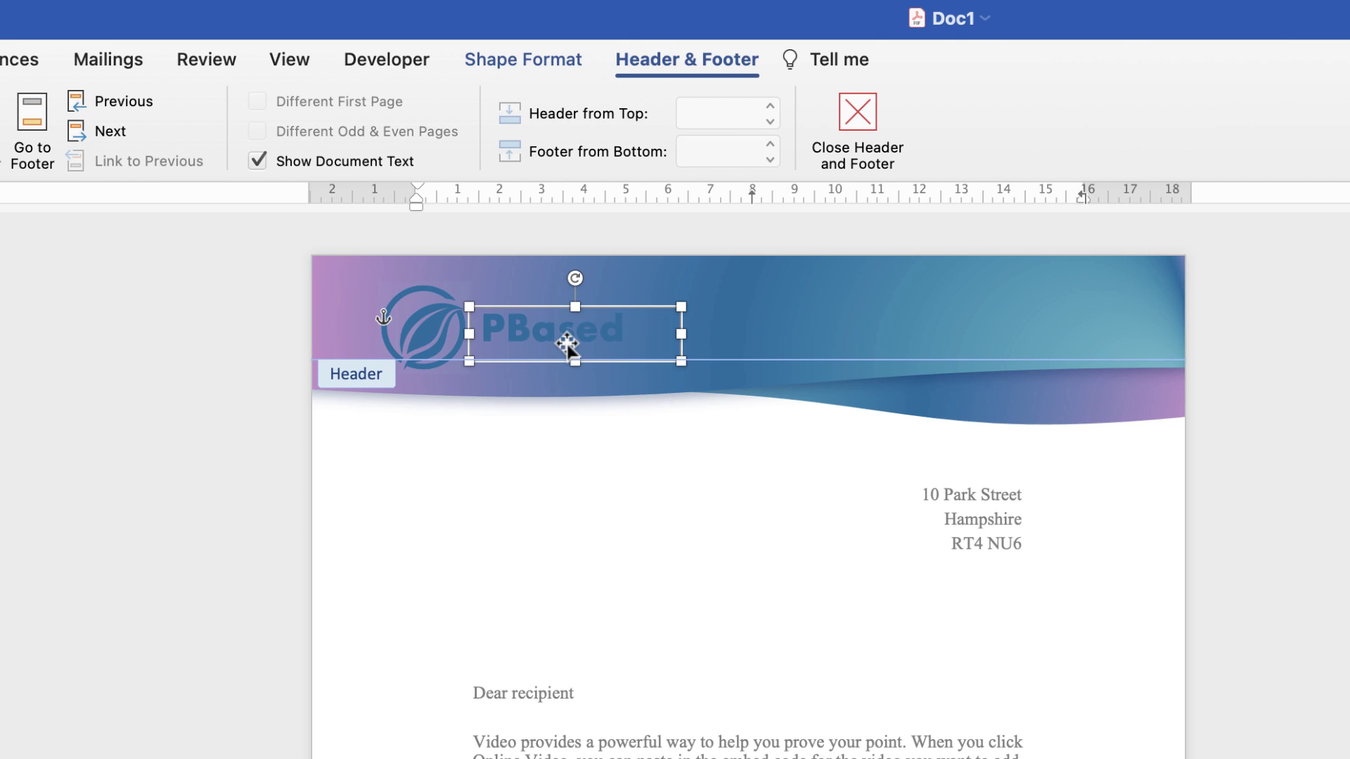
left_click(566, 348)
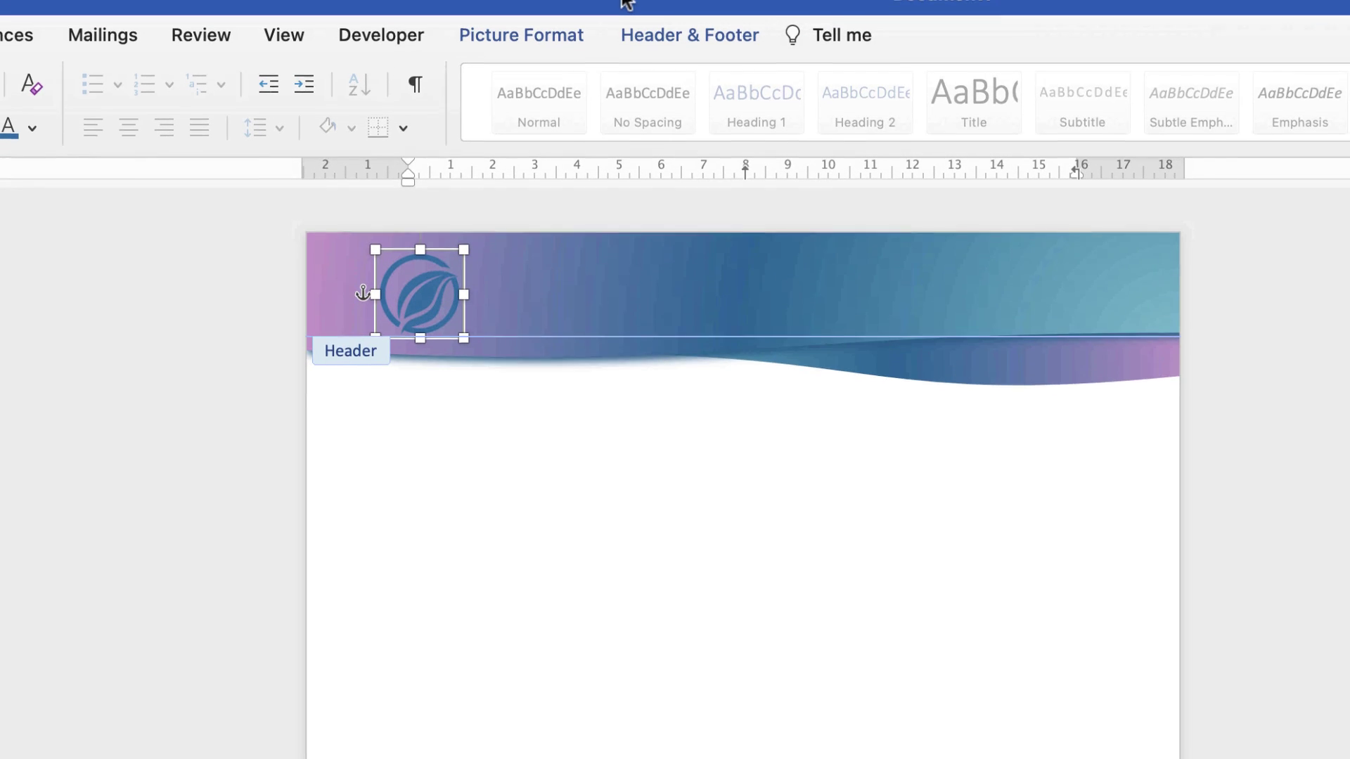
left_click(491, 285)
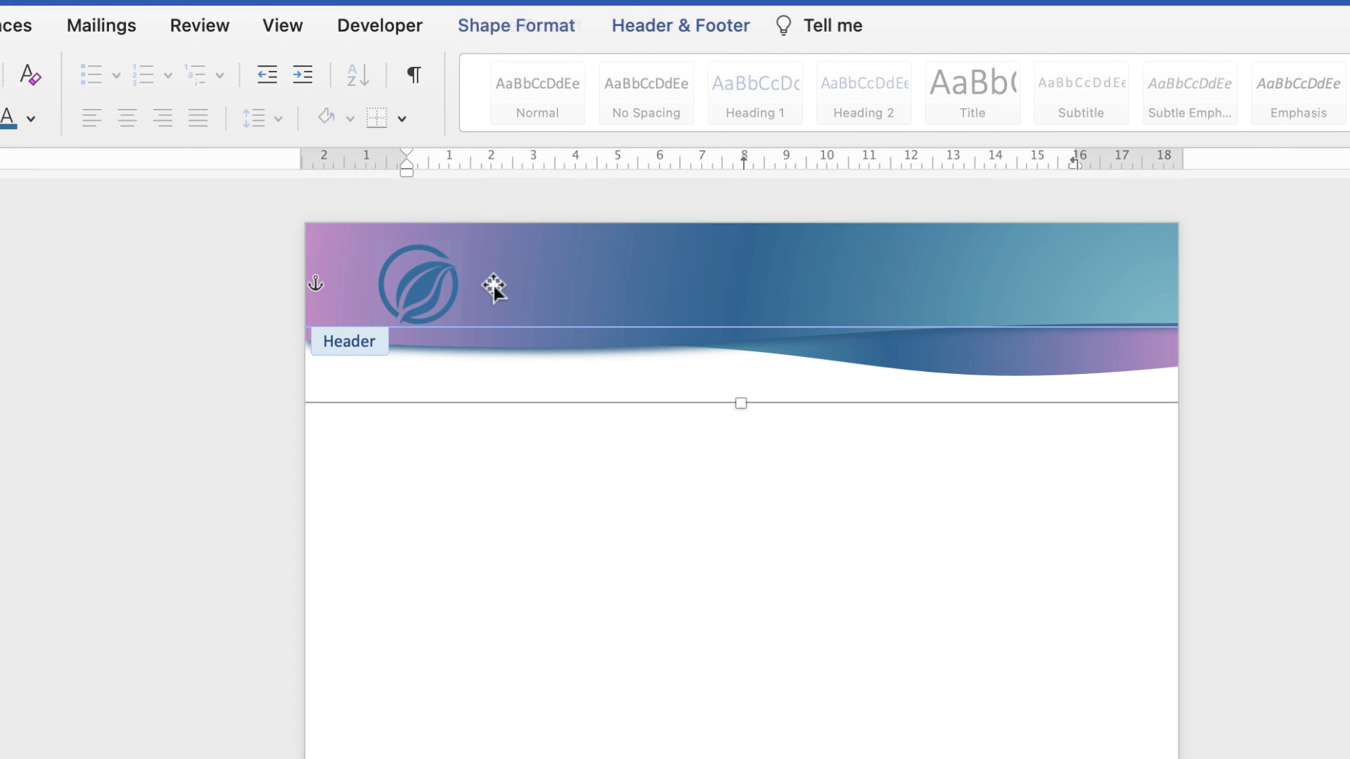
left_click(499, 299)
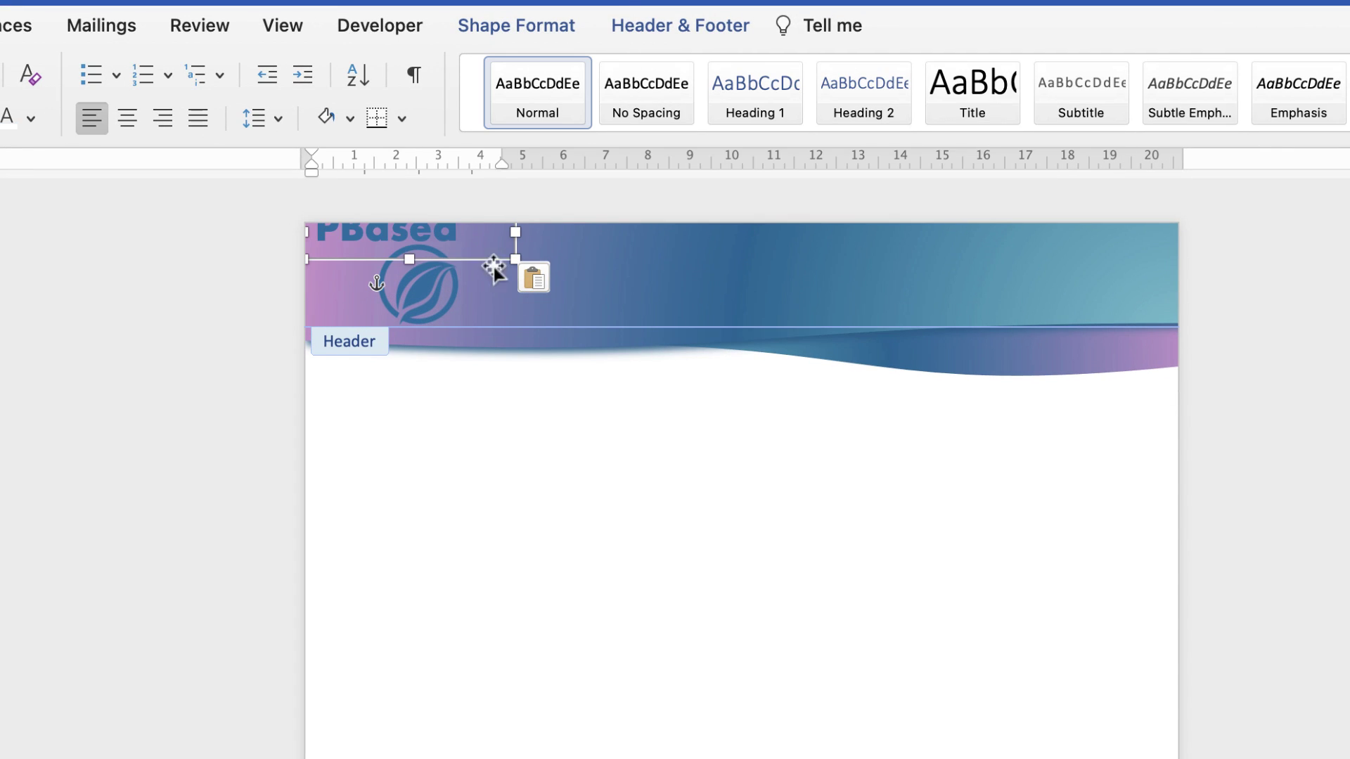
left_click_drag(413, 241, 556, 292)
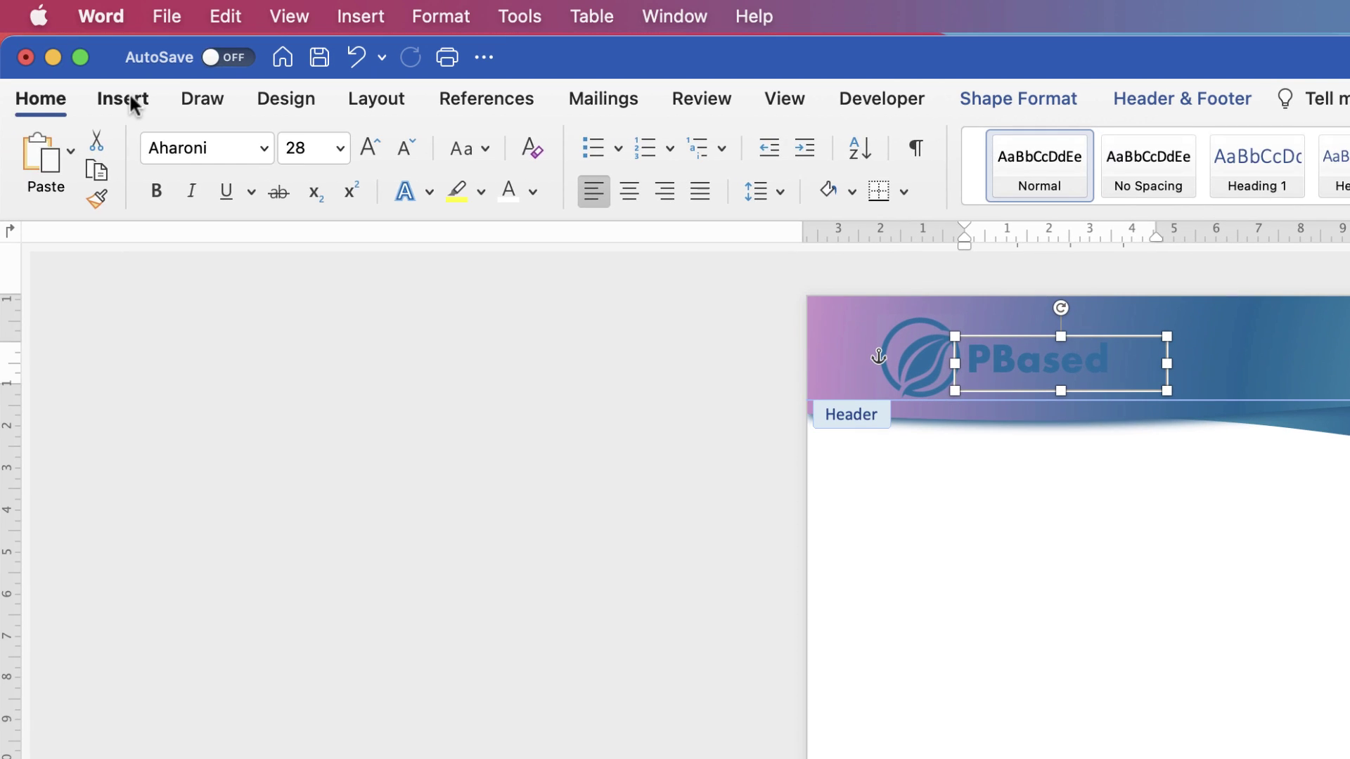
left_click(130, 103)
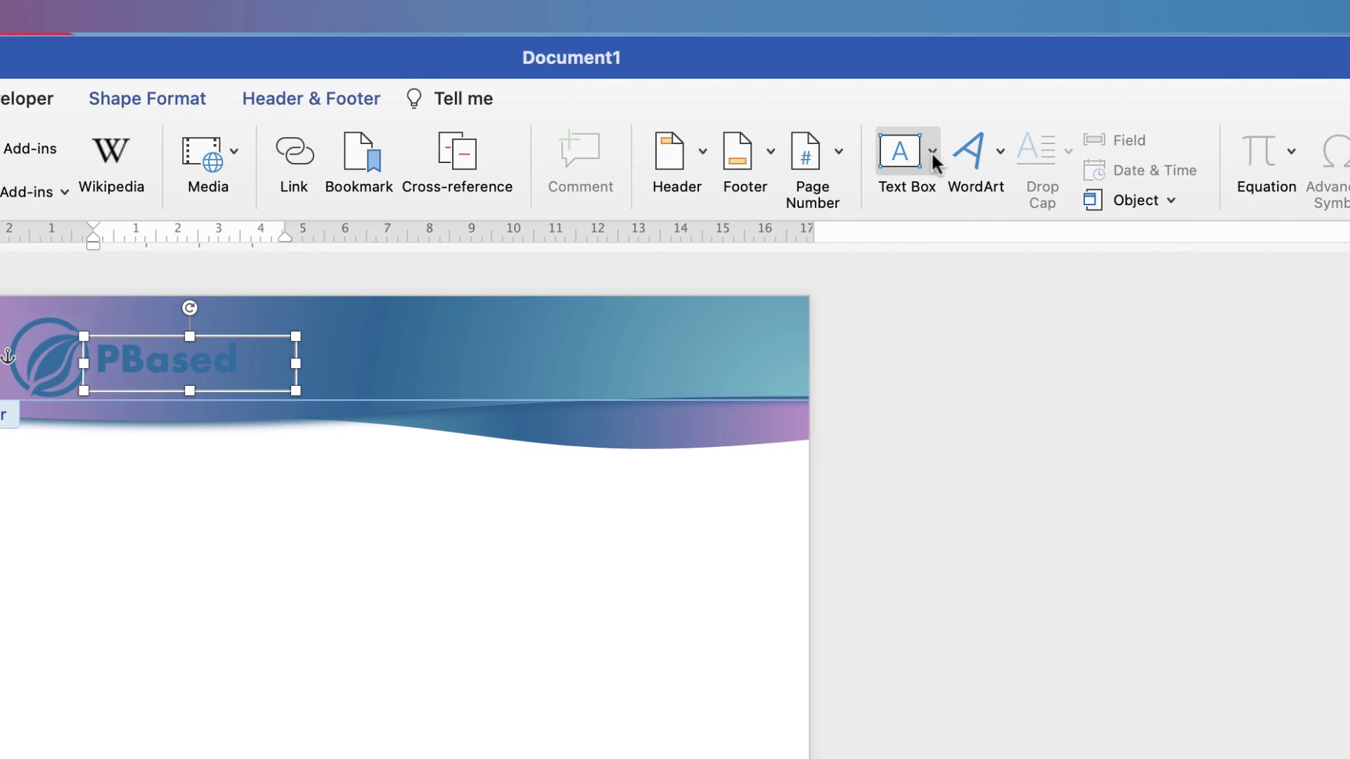
left_click(1210, 152)
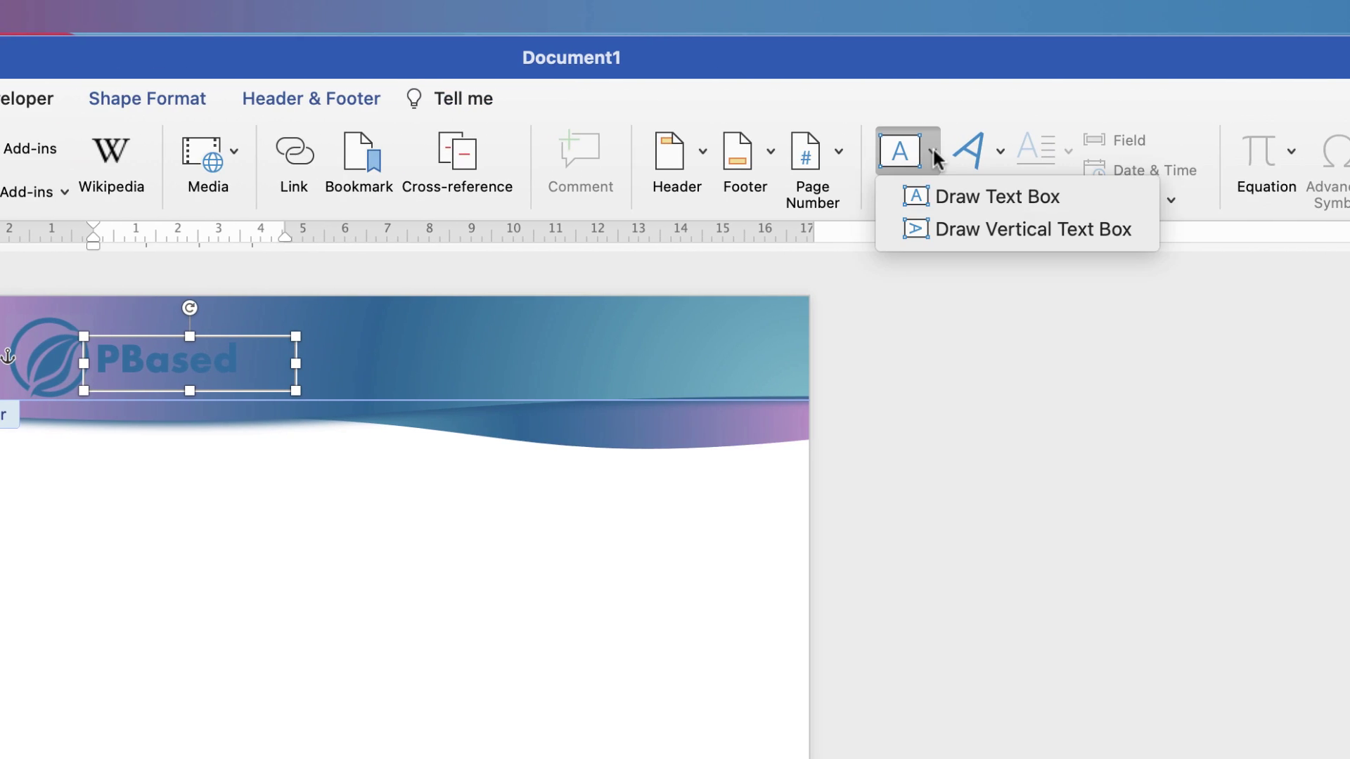
left_click(952, 199)
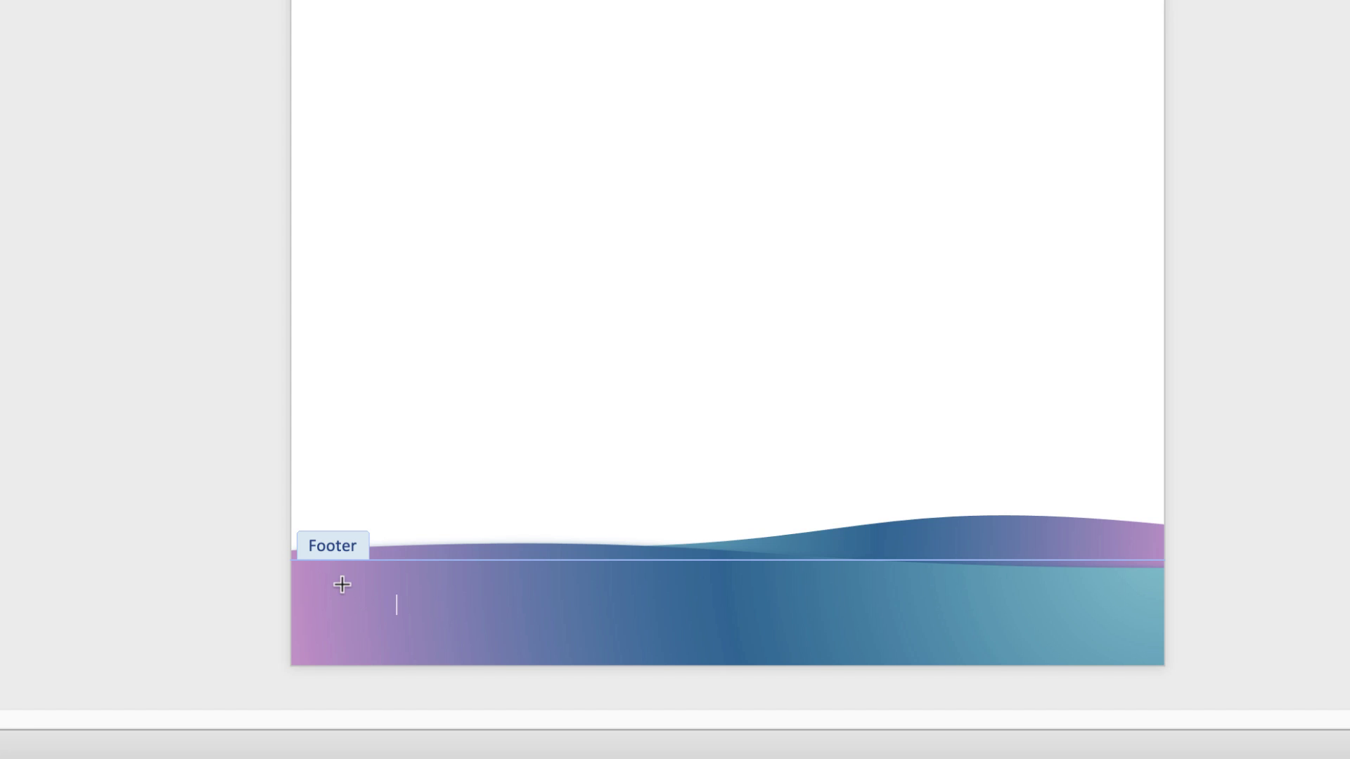
left_click_drag(342, 580, 692, 644)
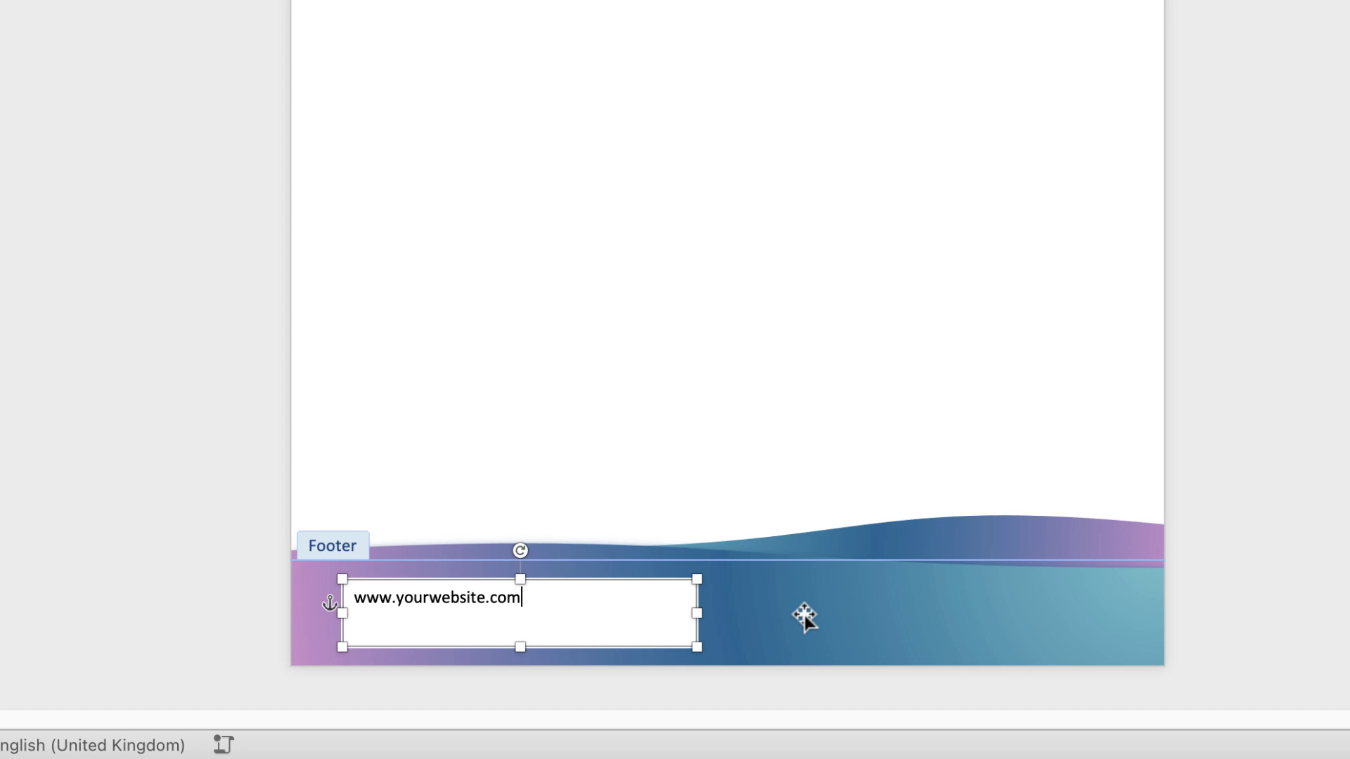
left_click(845, 626)
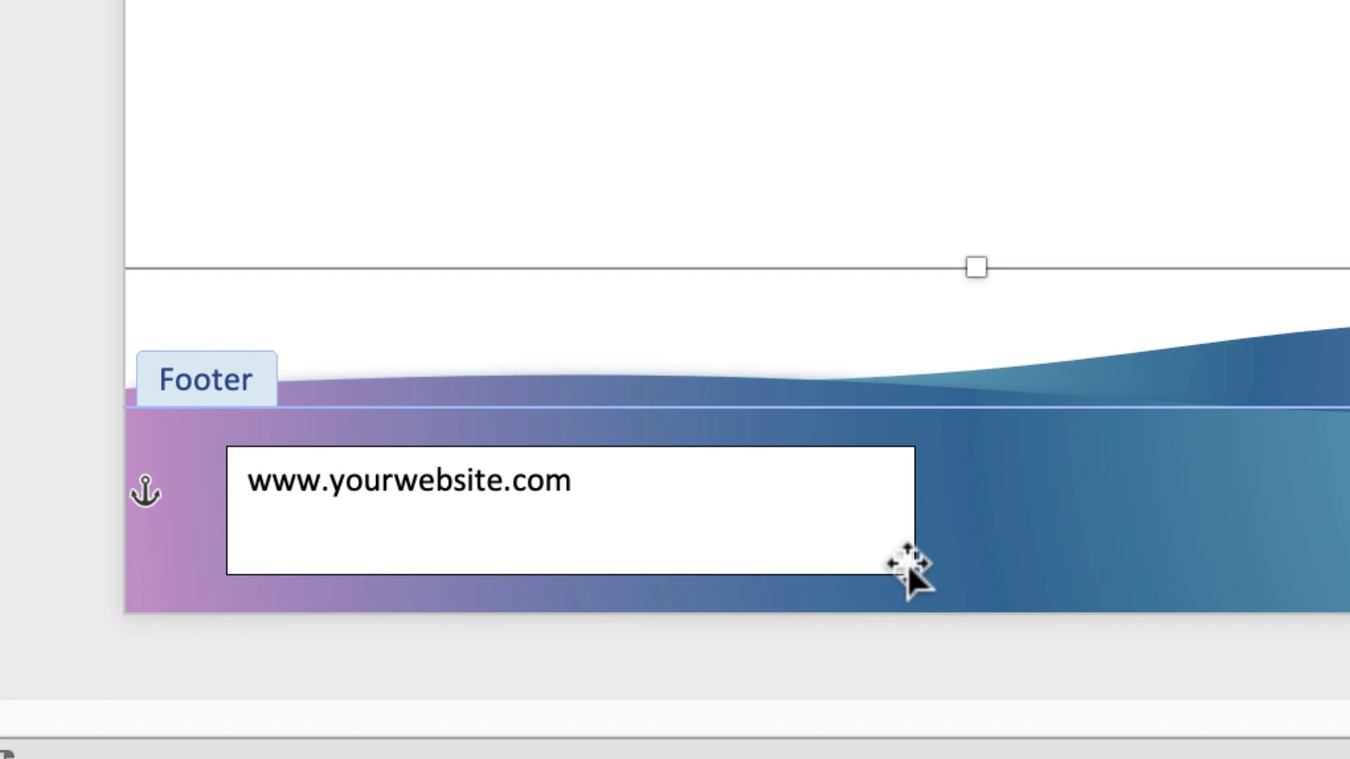
left_click(774, 525)
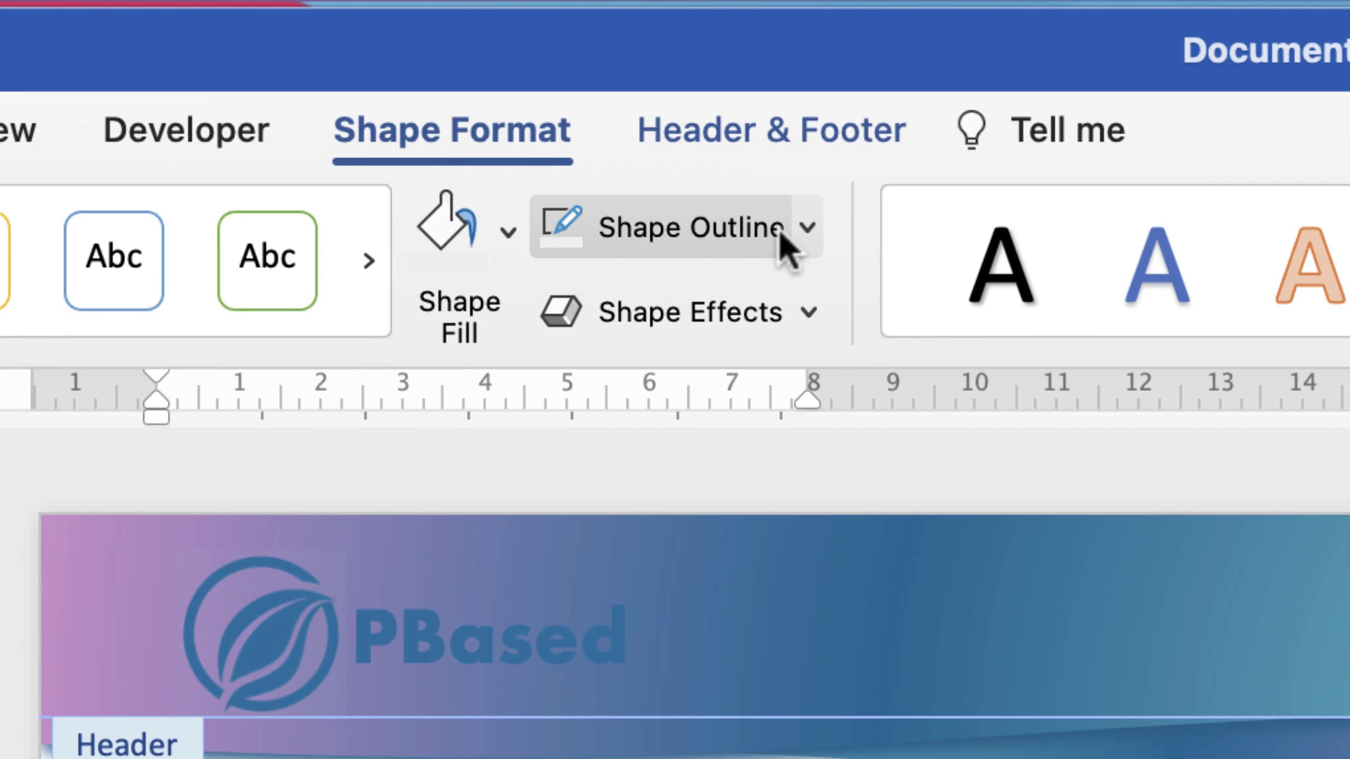
left_click(802, 226)
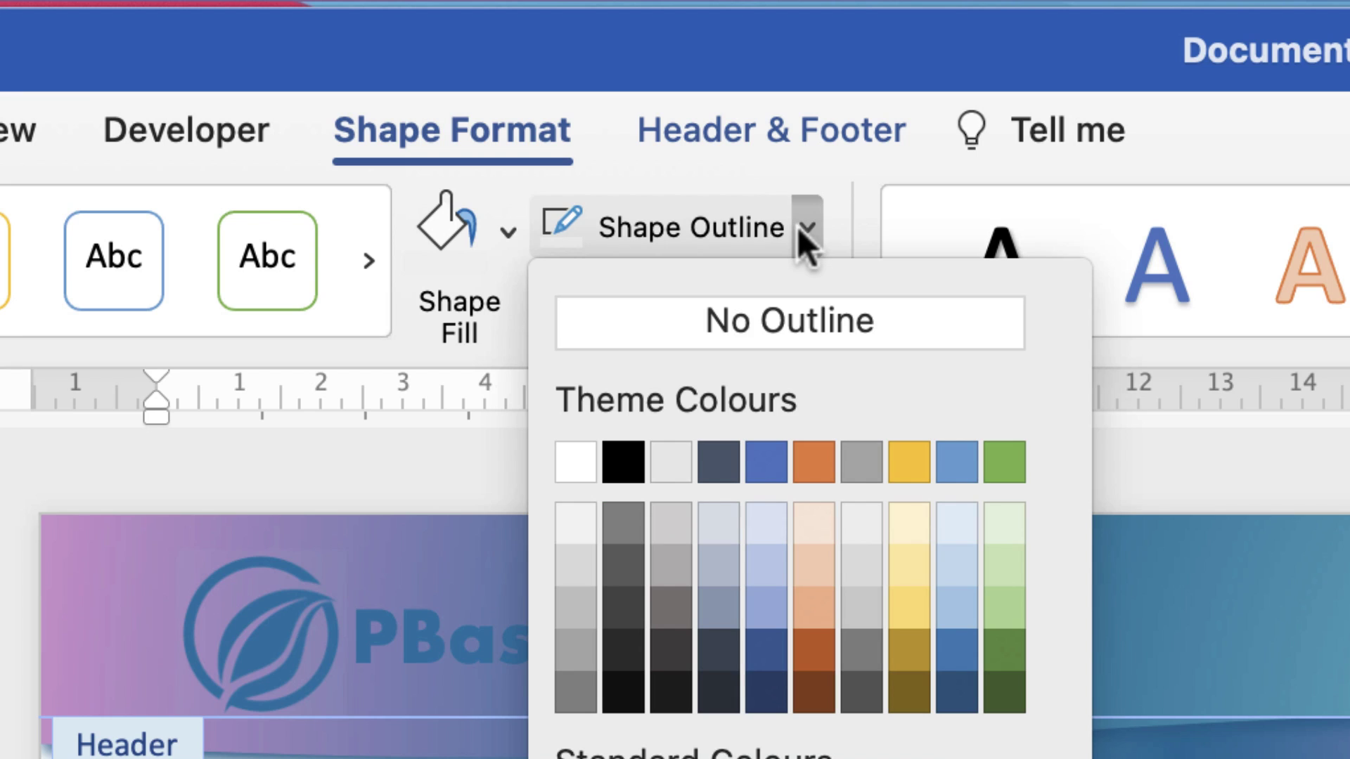
left_click(744, 314)
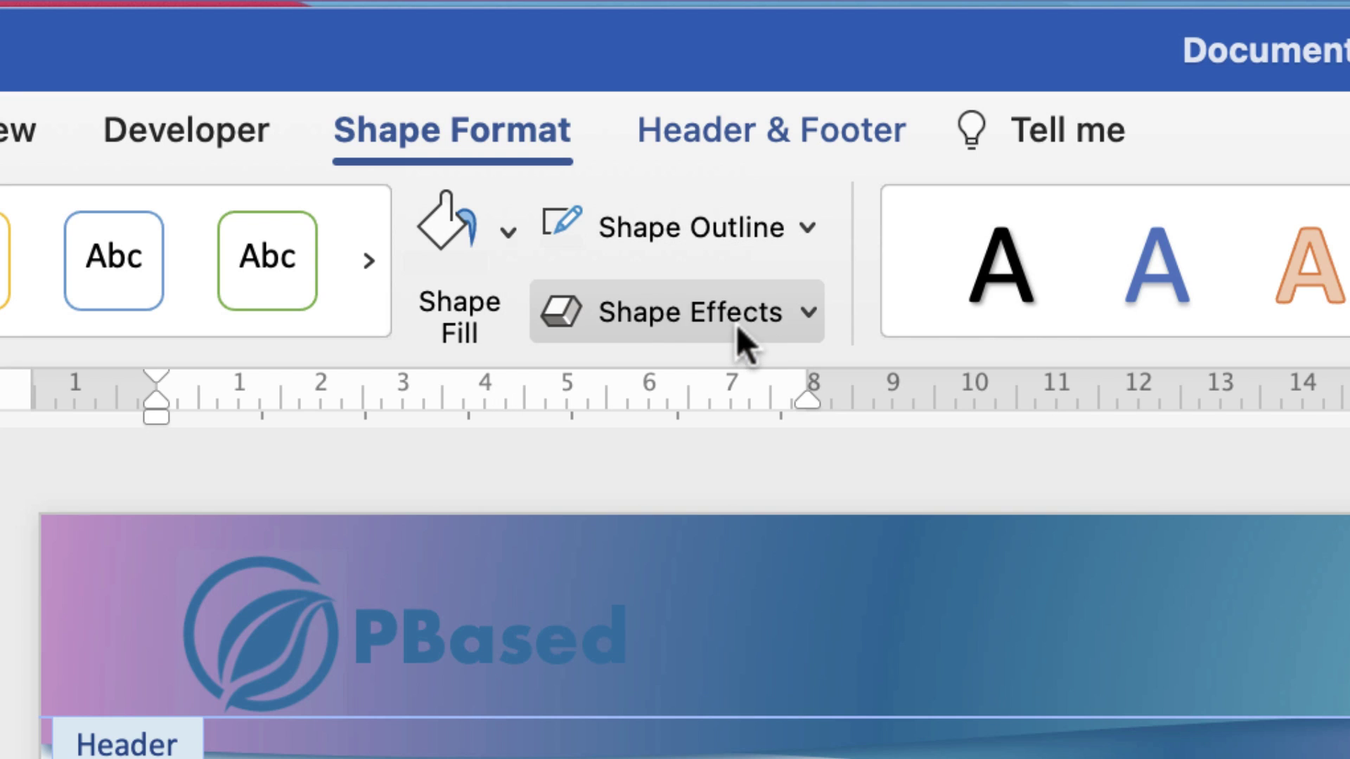
left_click(506, 232)
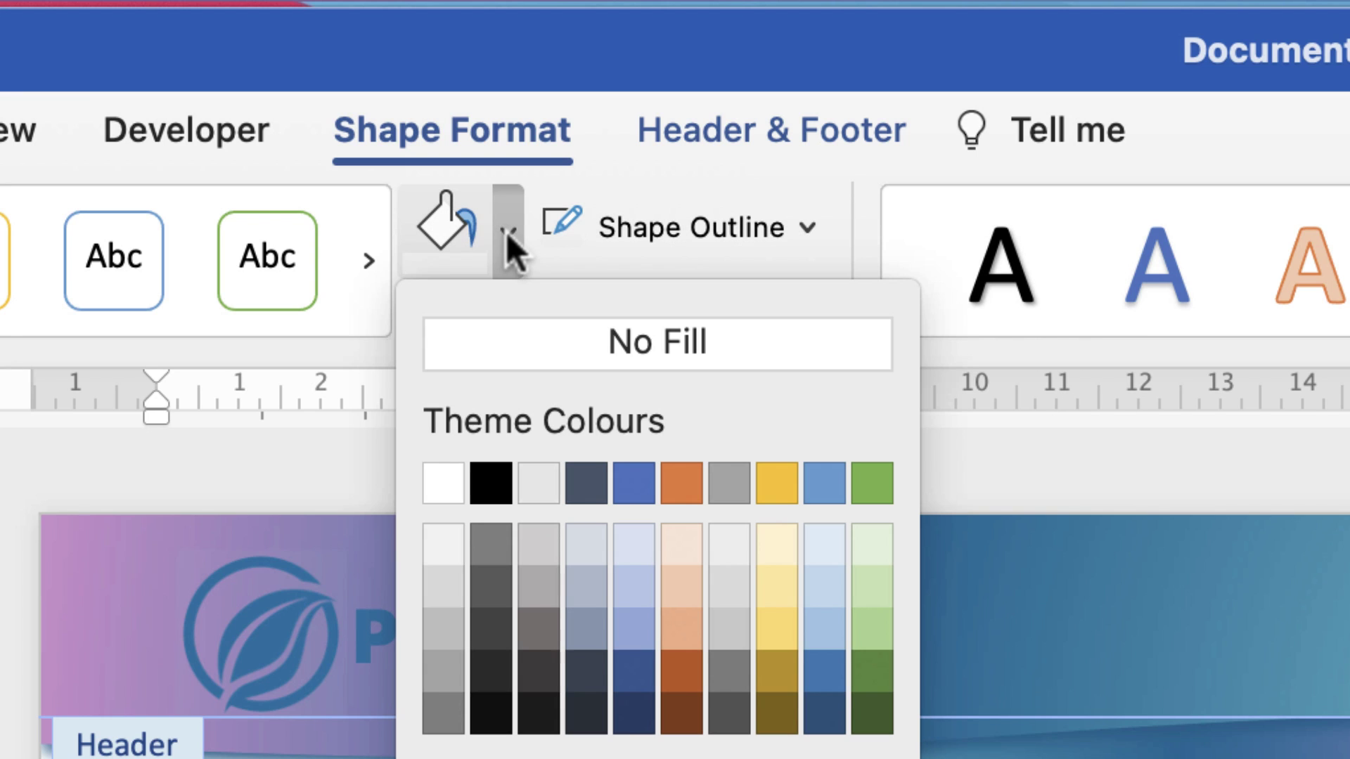
left_click(530, 344)
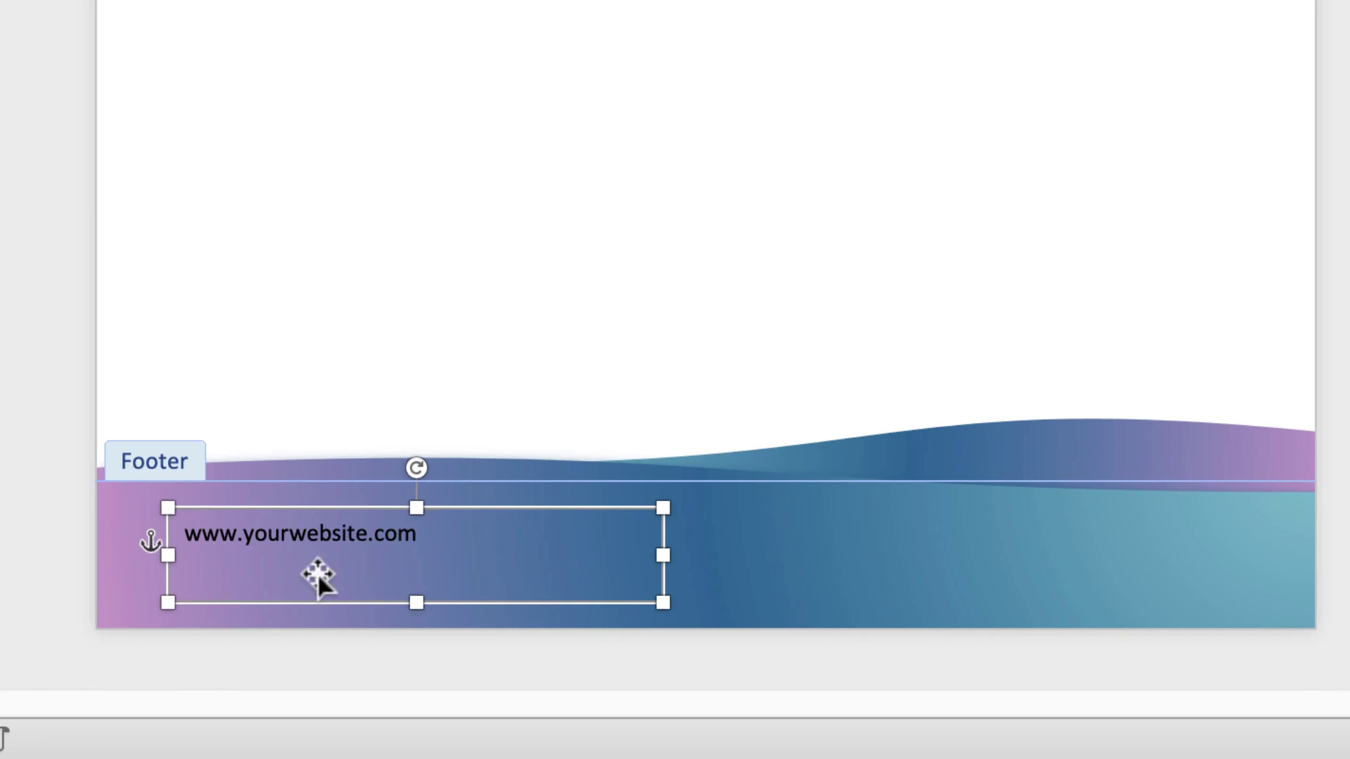
left_click(412, 552)
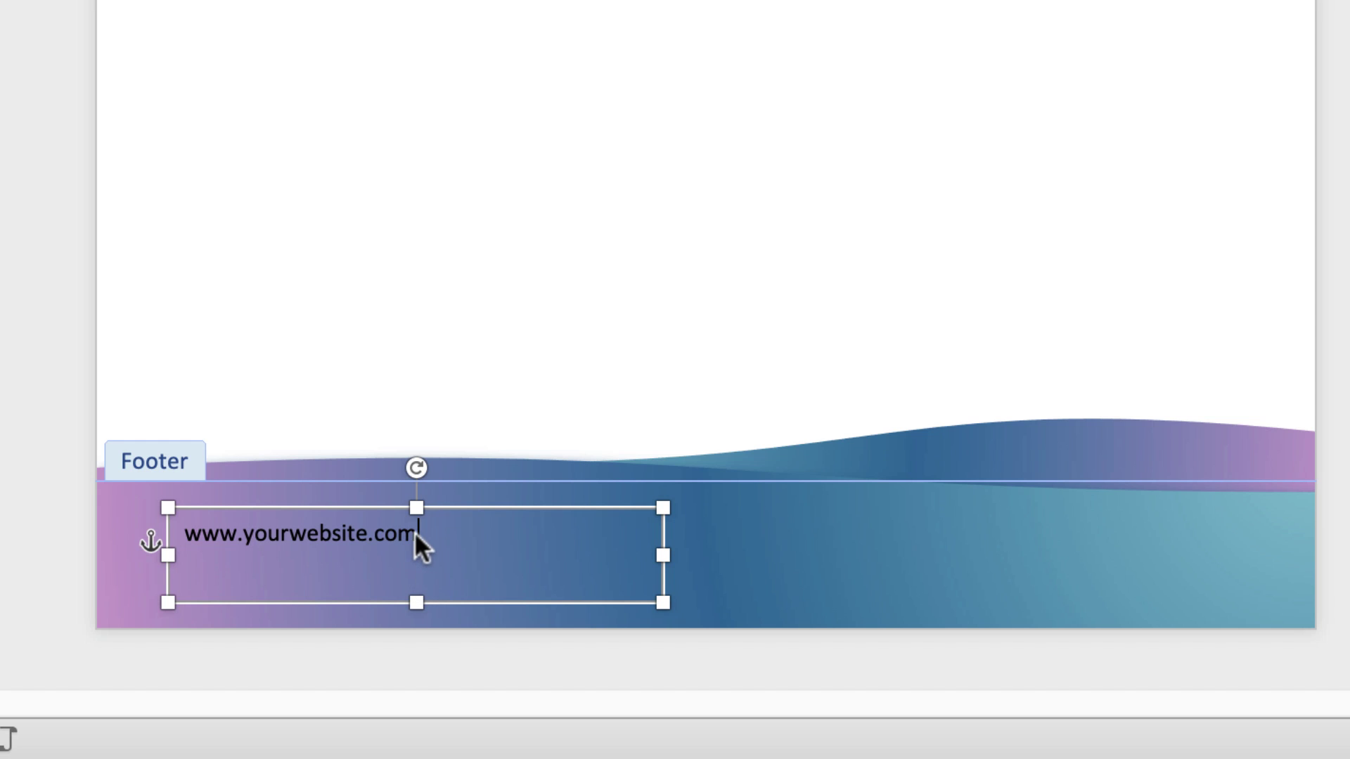
left_click(415, 532)
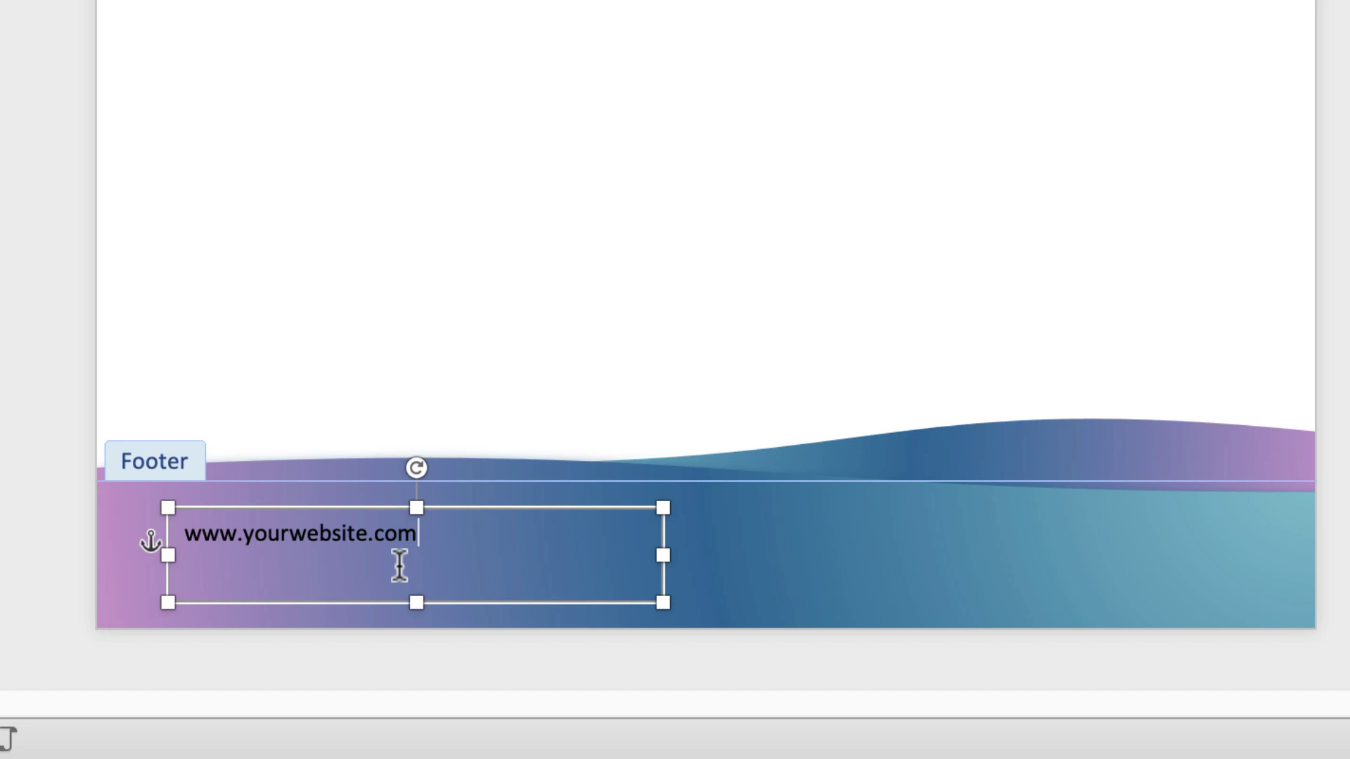
triple_click(333, 544)
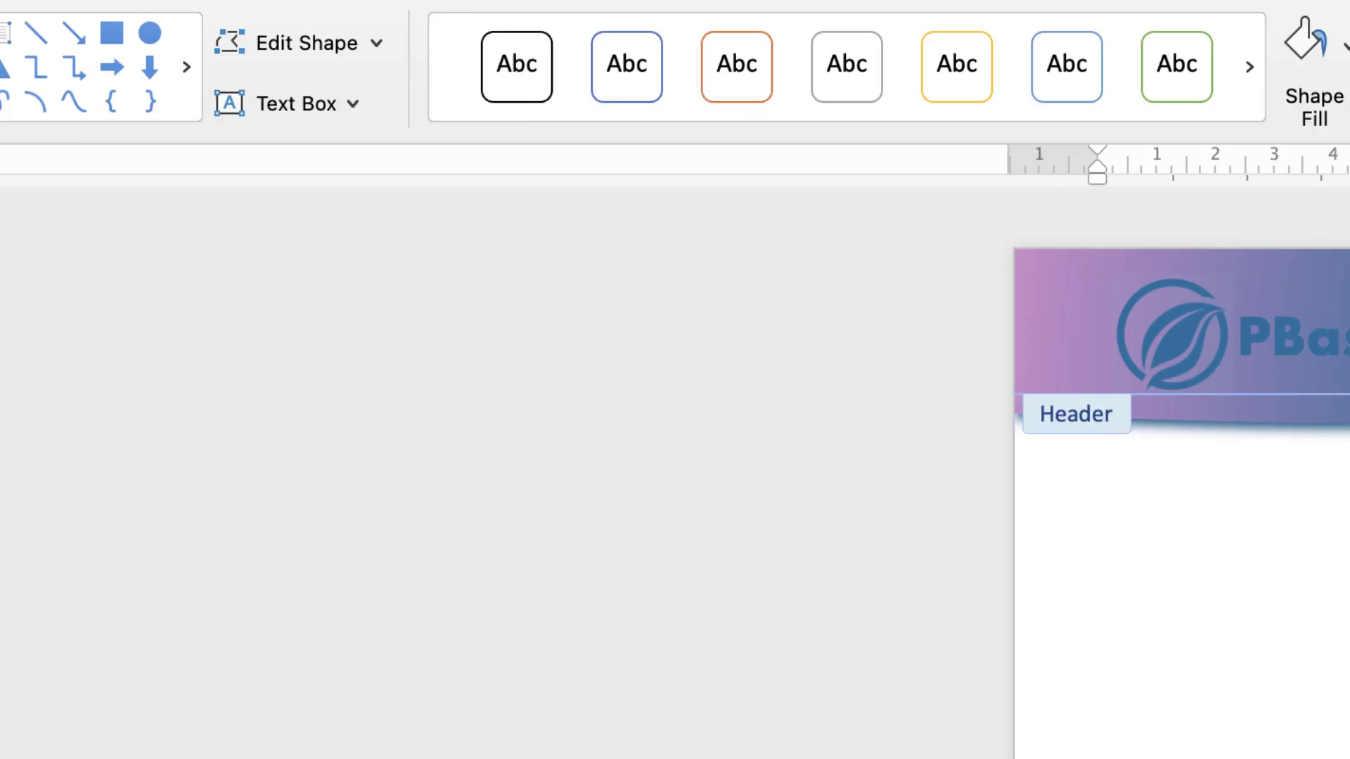
left_click(45, 135)
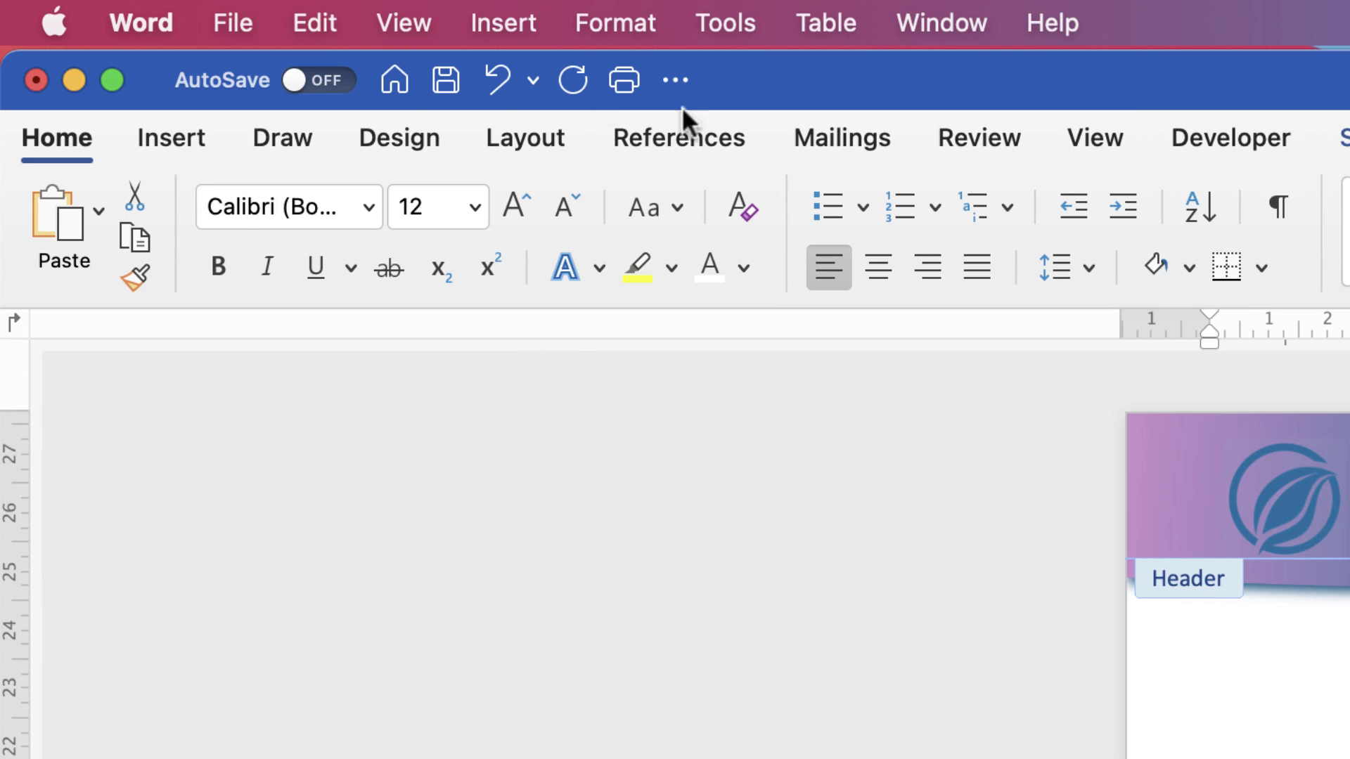
left_click(366, 207)
left_click(367, 206)
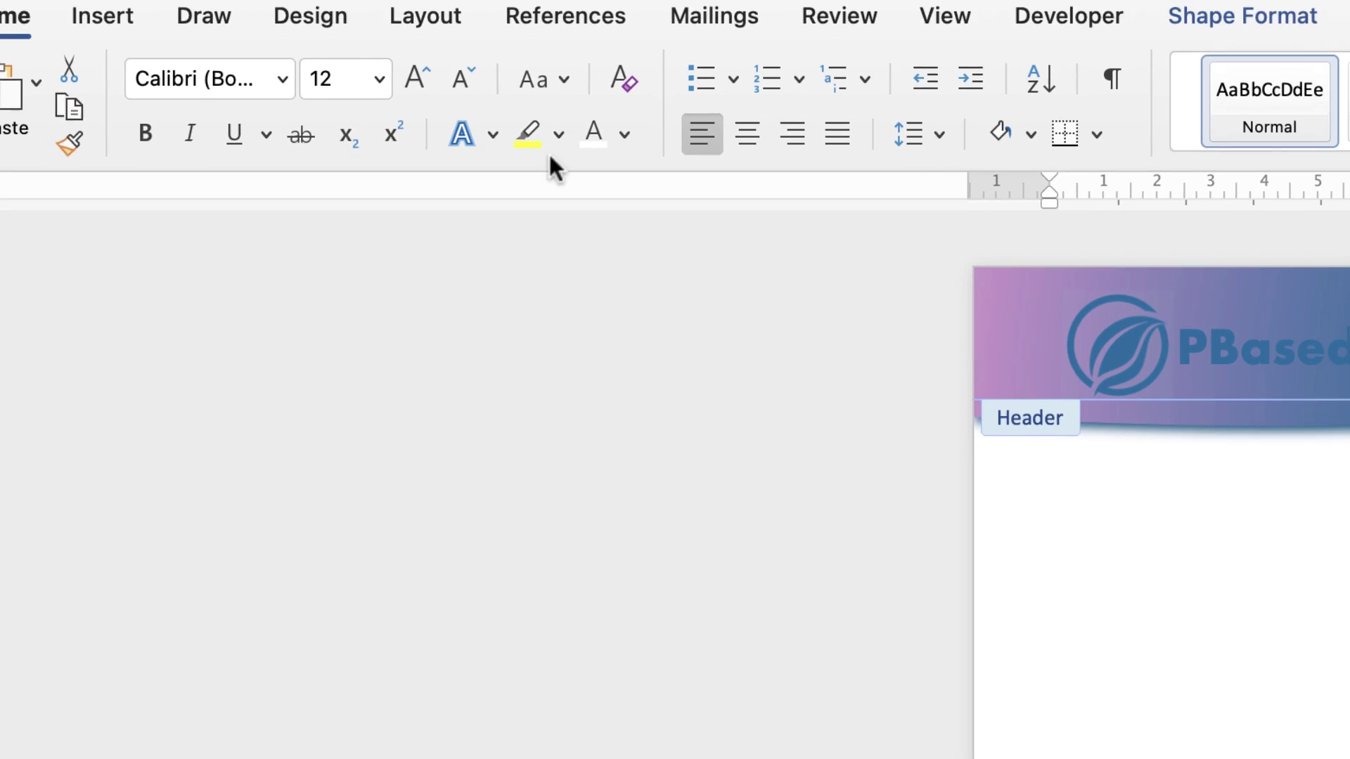
left_click(624, 133)
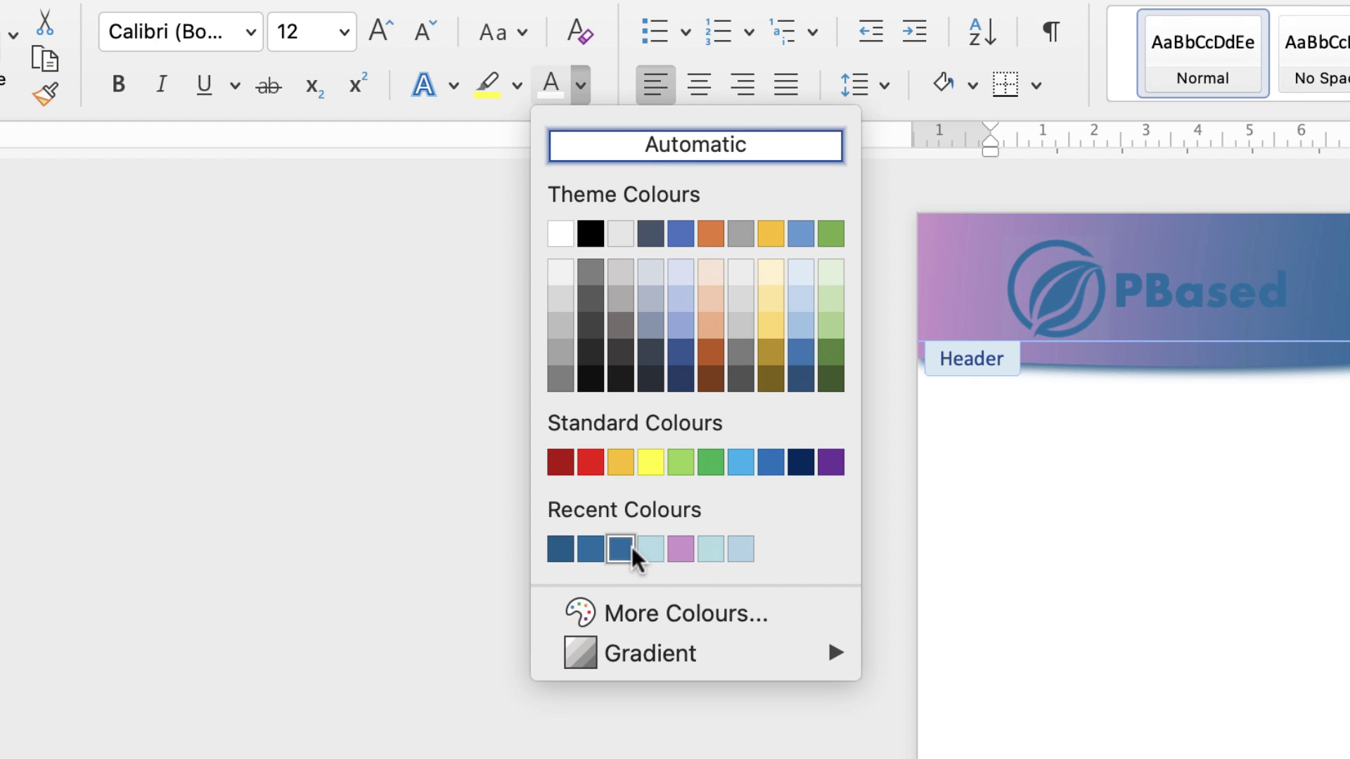
left_click(560, 549)
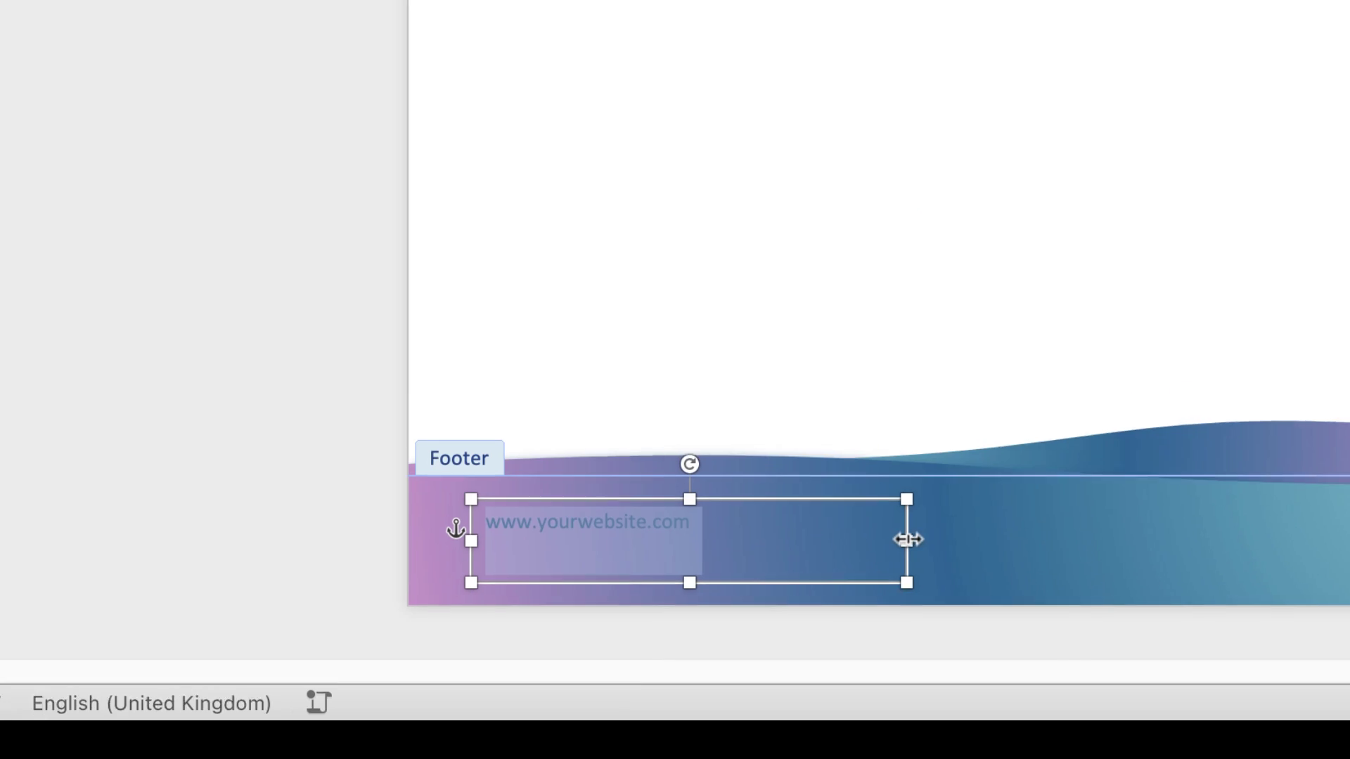
left_click_drag(908, 540, 714, 499)
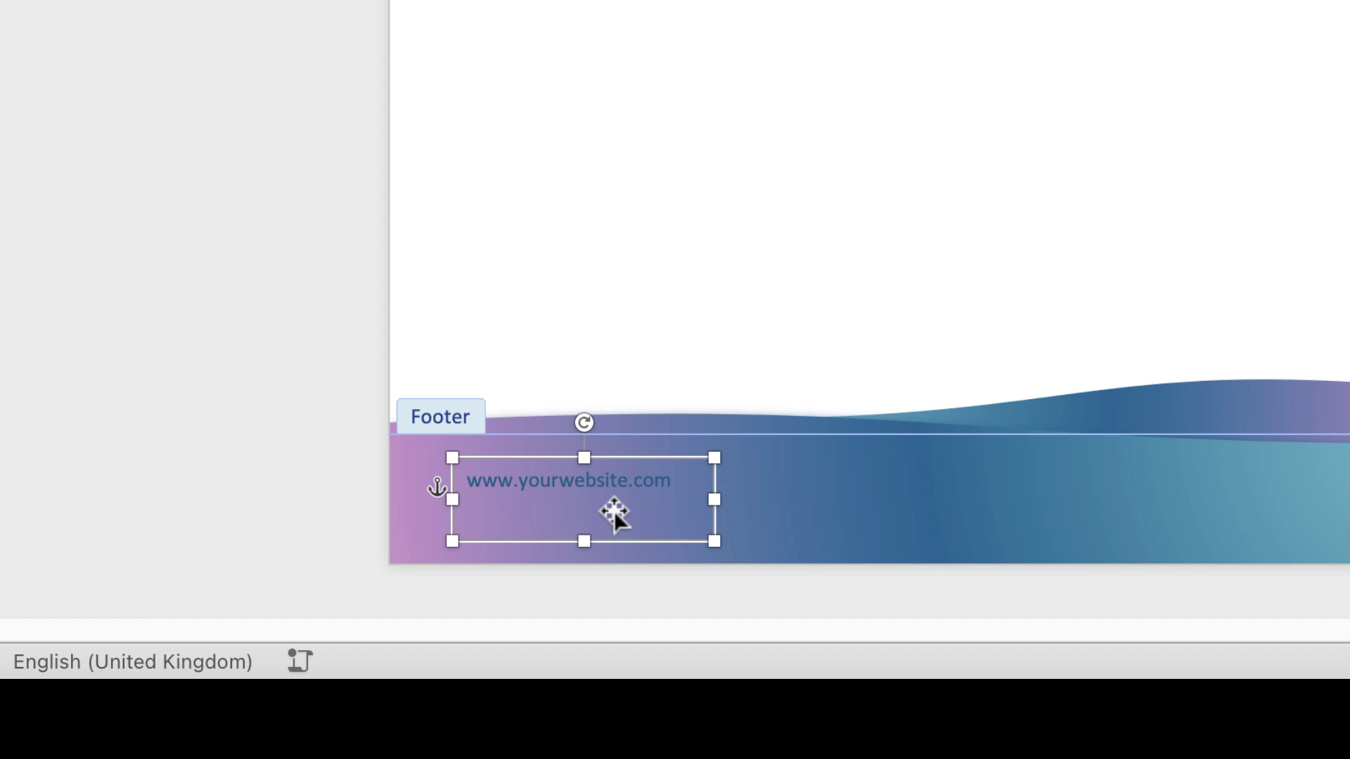
double_click(605, 482)
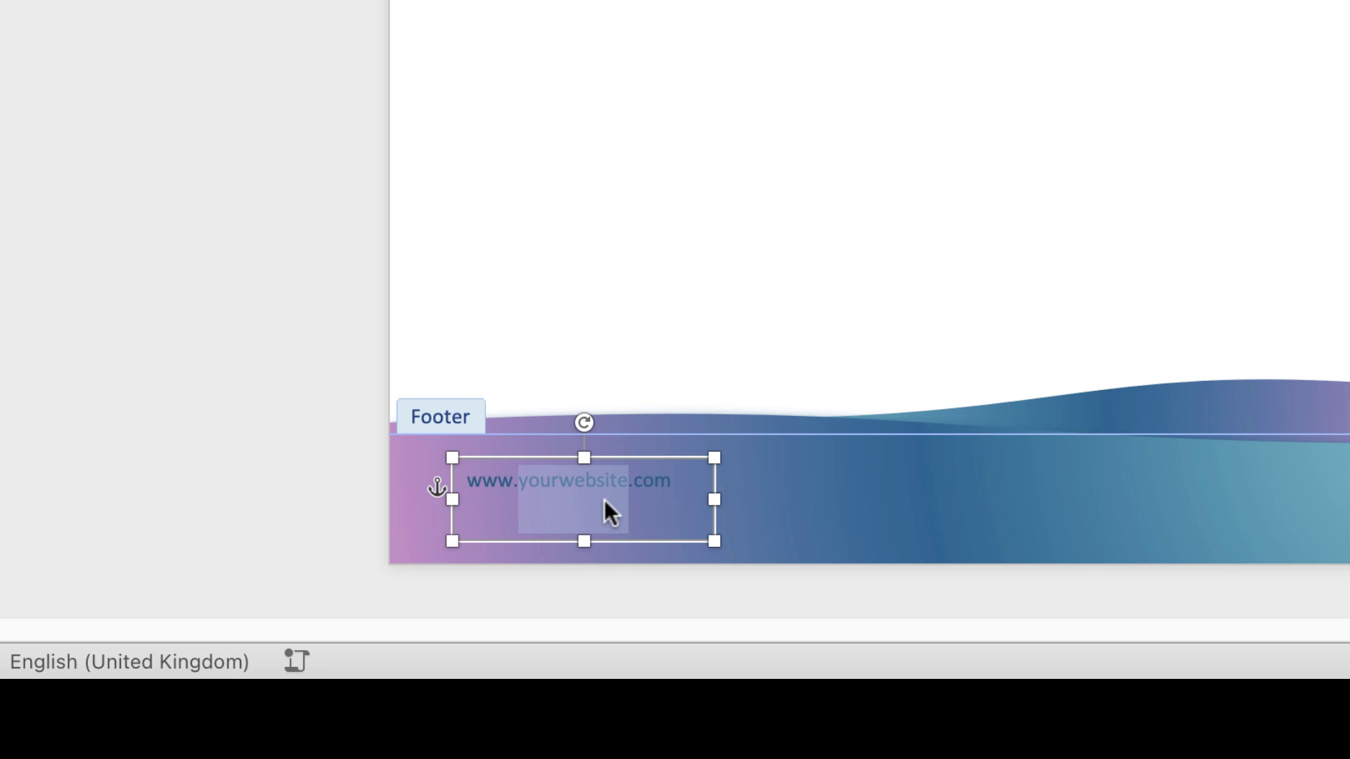
triple_click(606, 498)
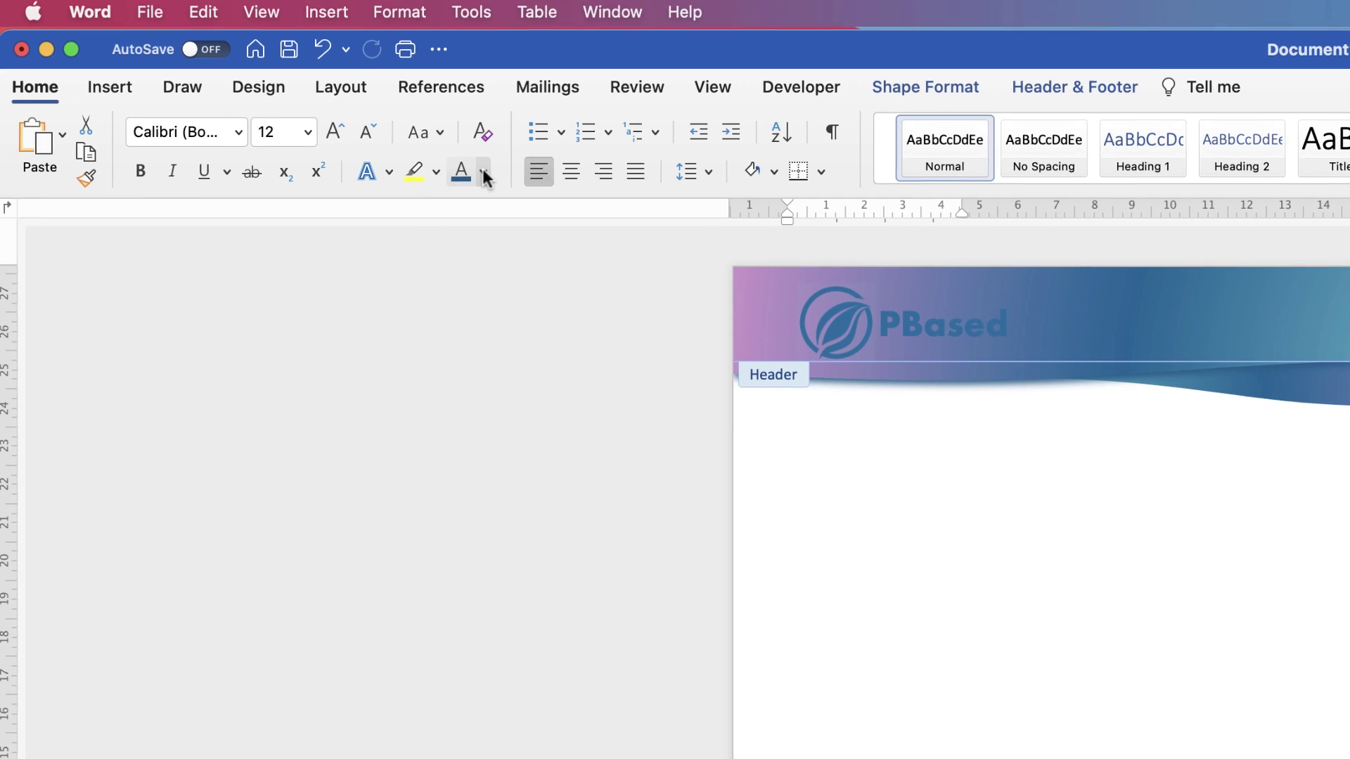
left_click(483, 174)
left_click(473, 283)
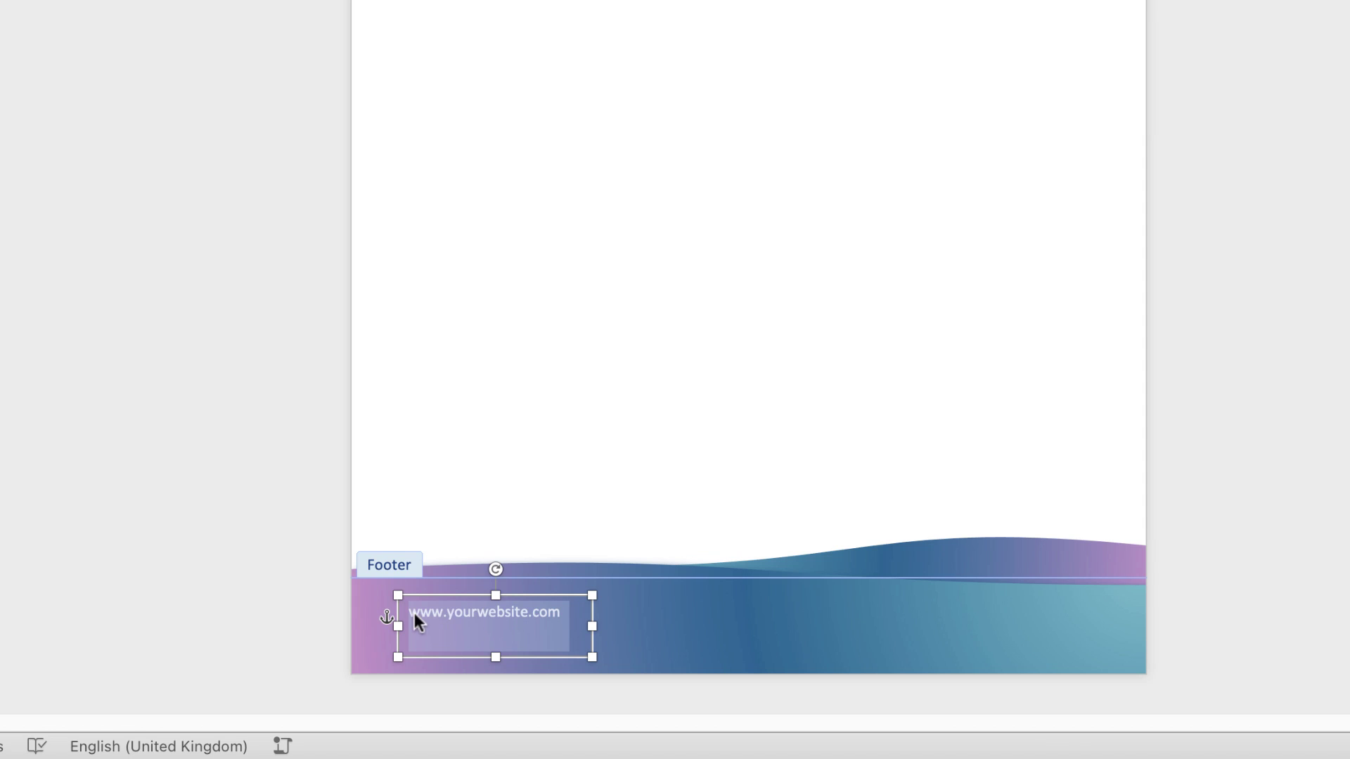
Shrink the box height to fit the text and centre the website text
left_click_drag(496, 659, 497, 633)
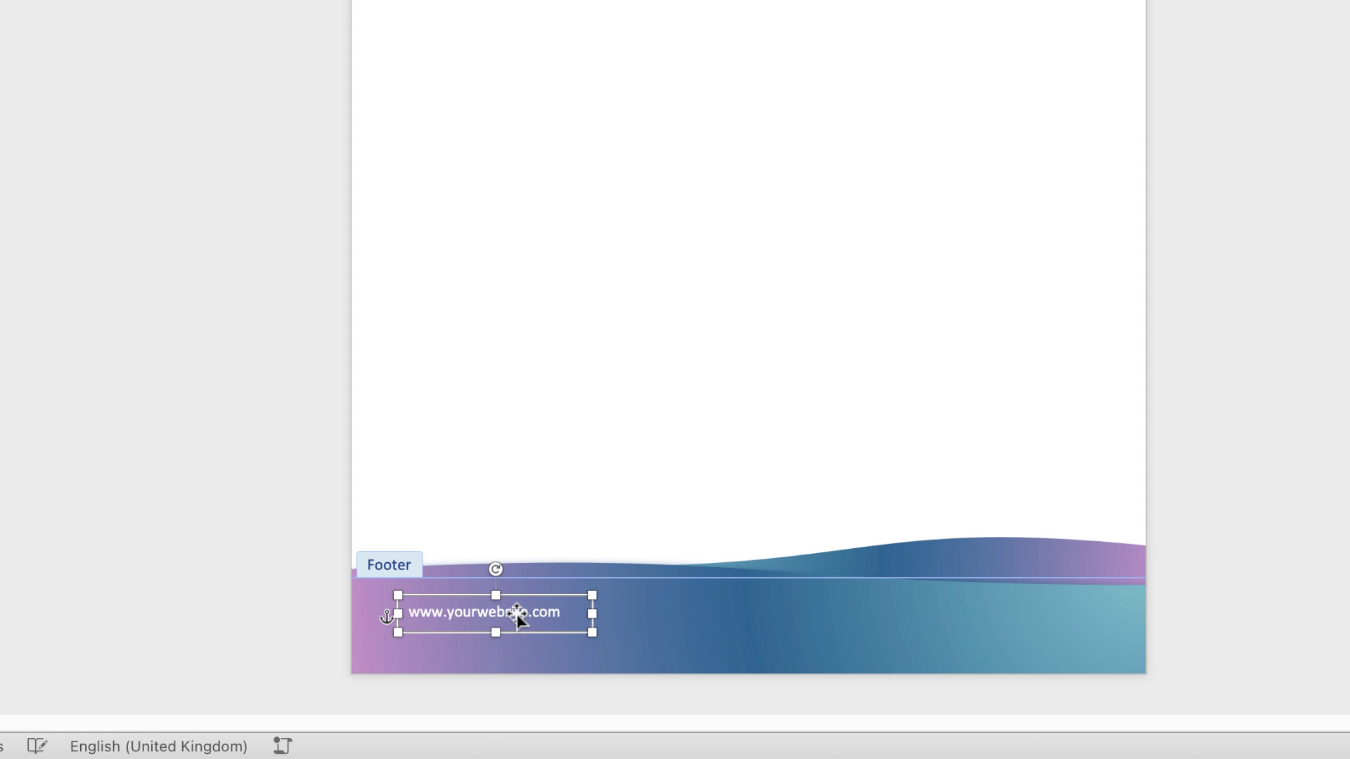
double_click(518, 616)
left_click(539, 619)
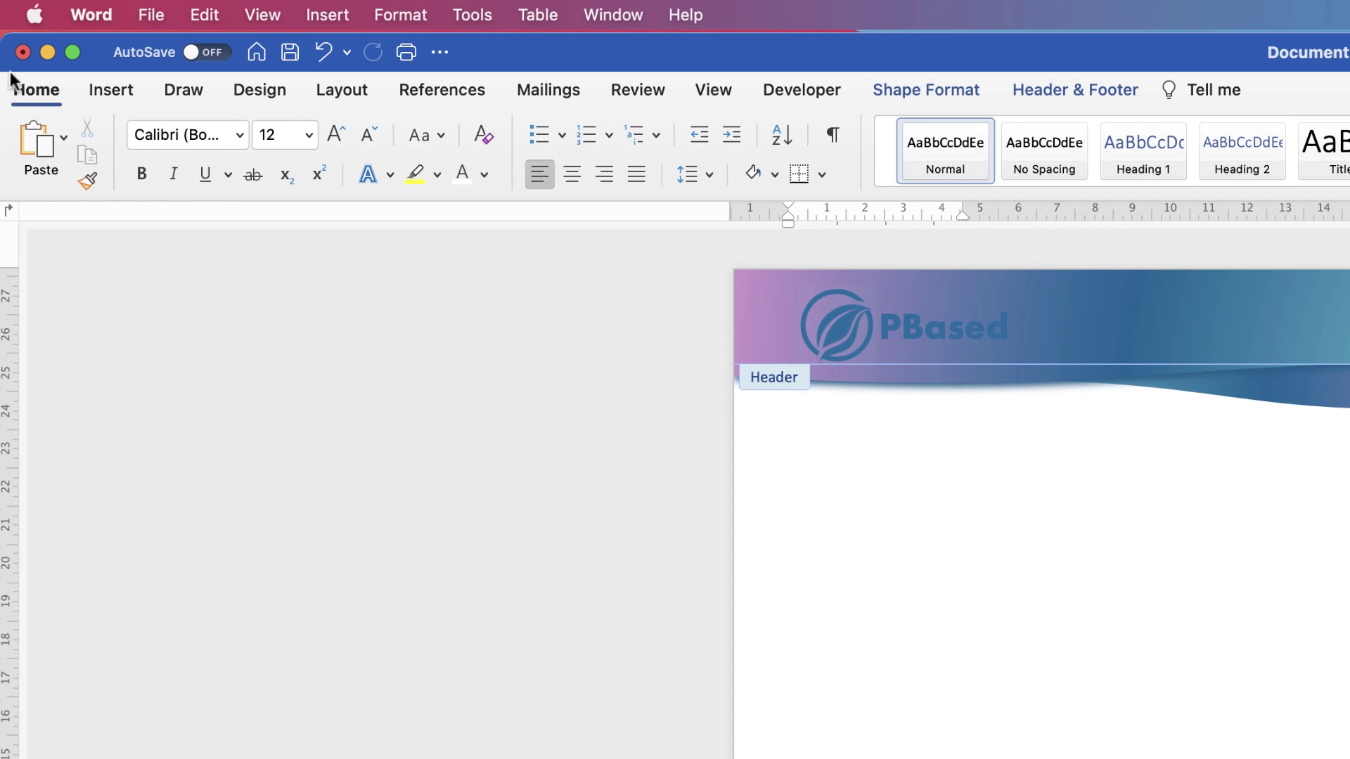
left_click(573, 181)
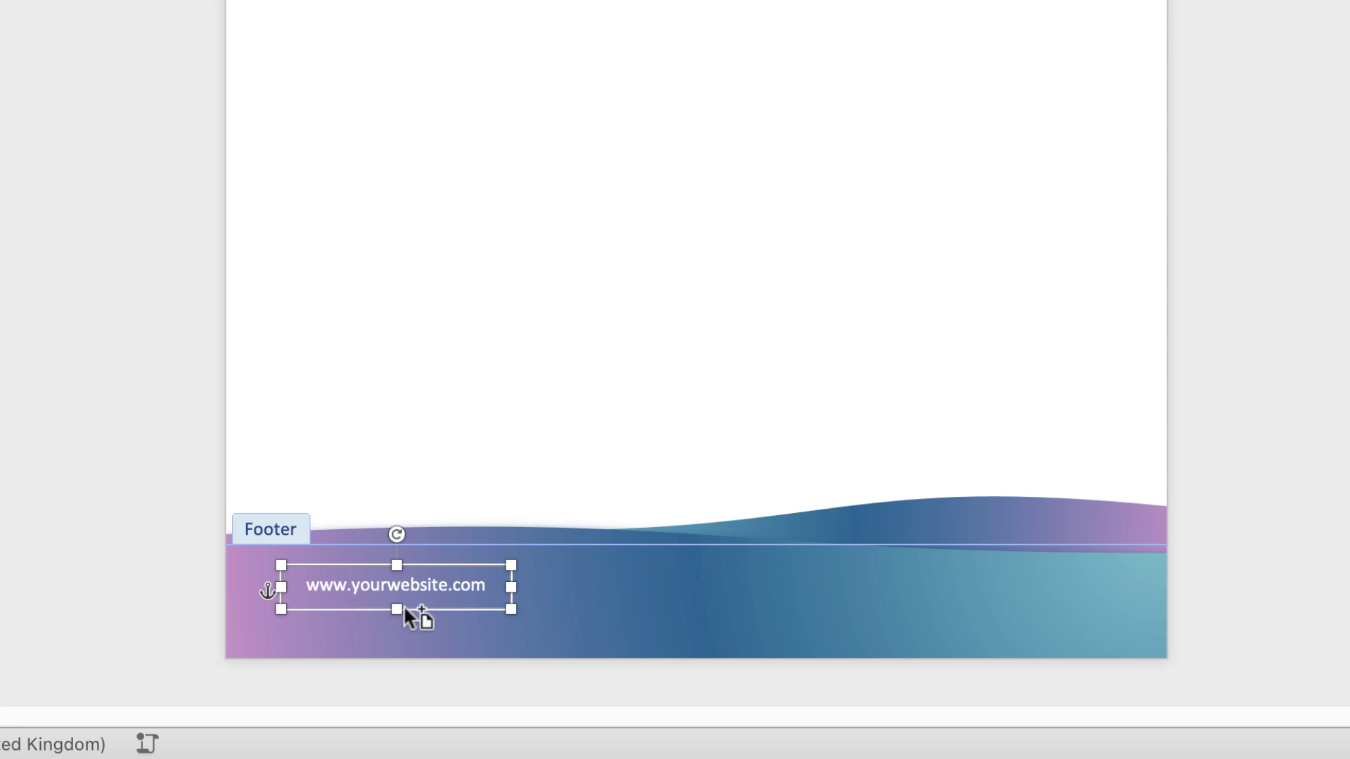
Duplicate the website text box twice, placing copies in the footer's middle and right end
left_click_drag(406, 606, 657, 604)
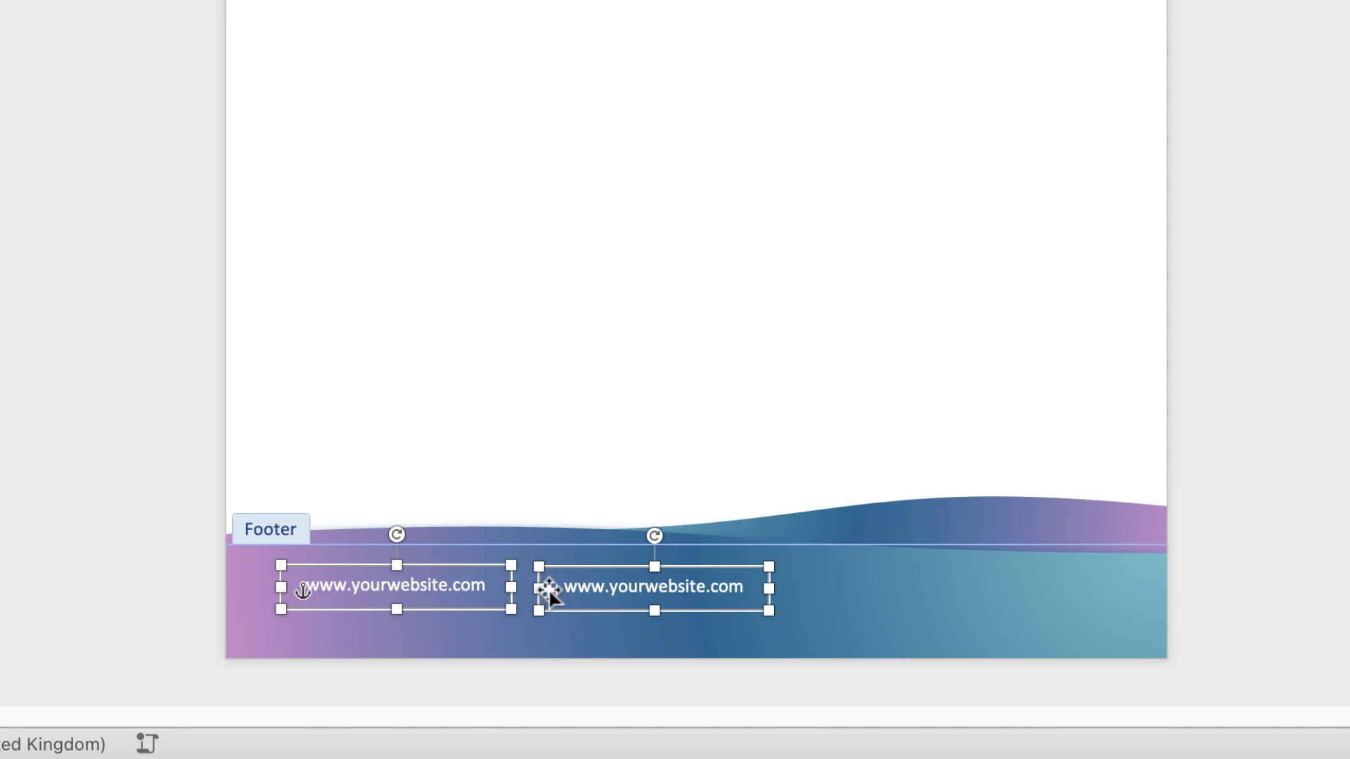
left_click(879, 597)
left_click(711, 593)
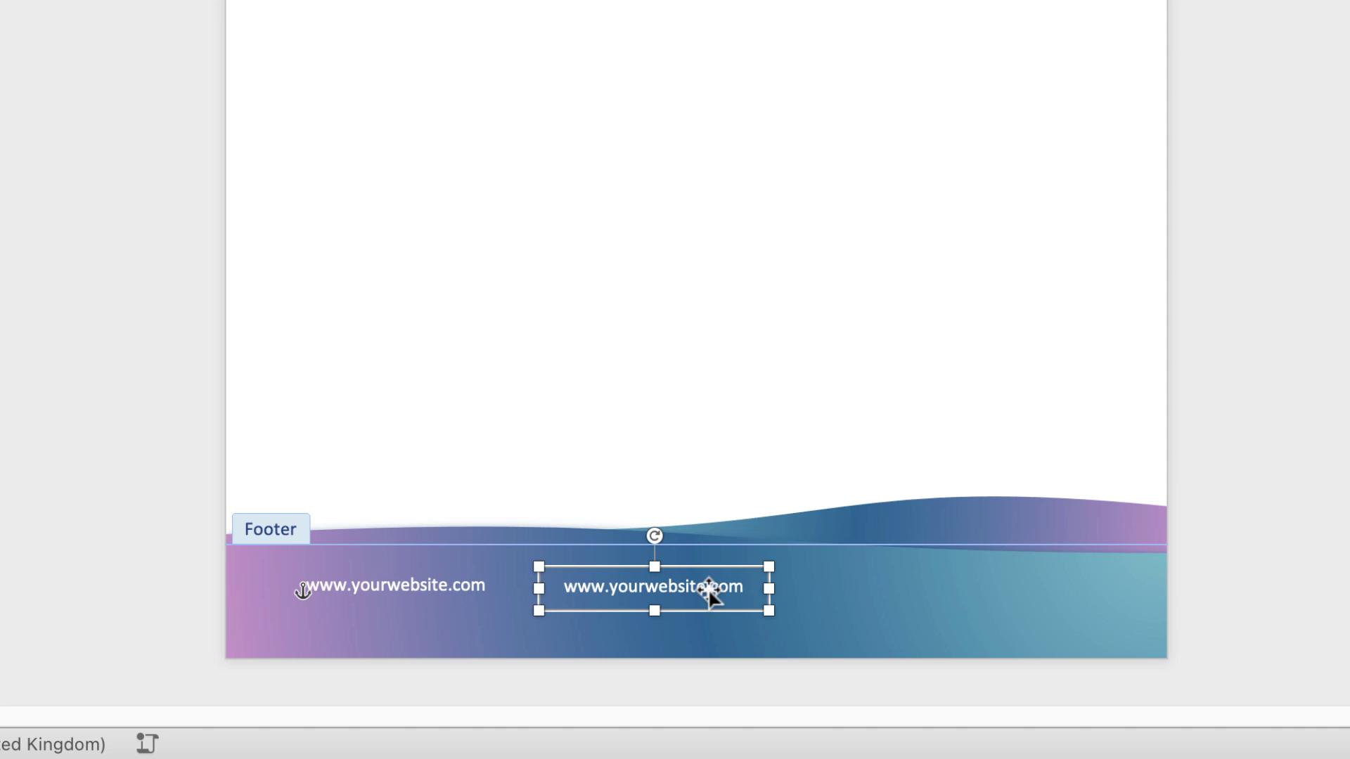
left_click_drag(675, 593, 981, 589)
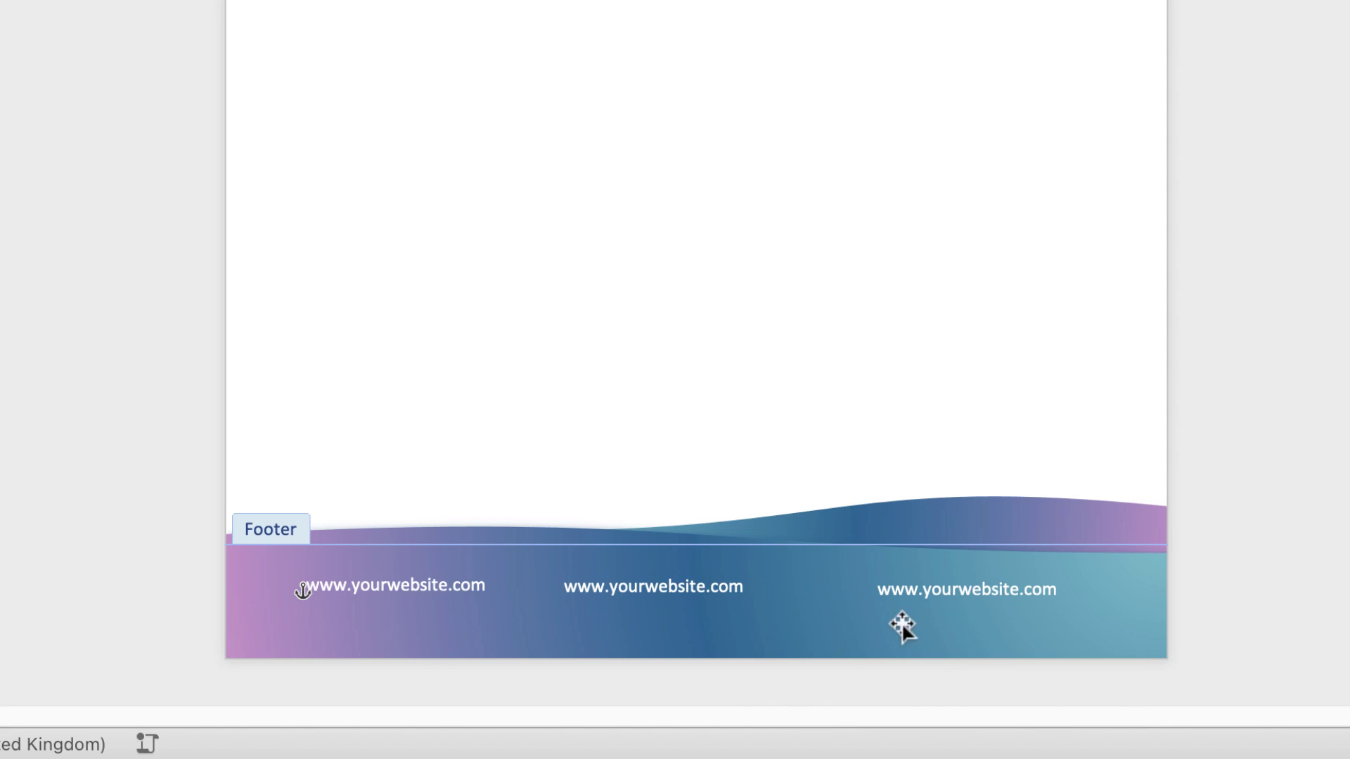
Replace the middle copy's text with a phone number and the right copy's with an e-mail address
left_click(687, 603, "shift")
left_click(686, 594)
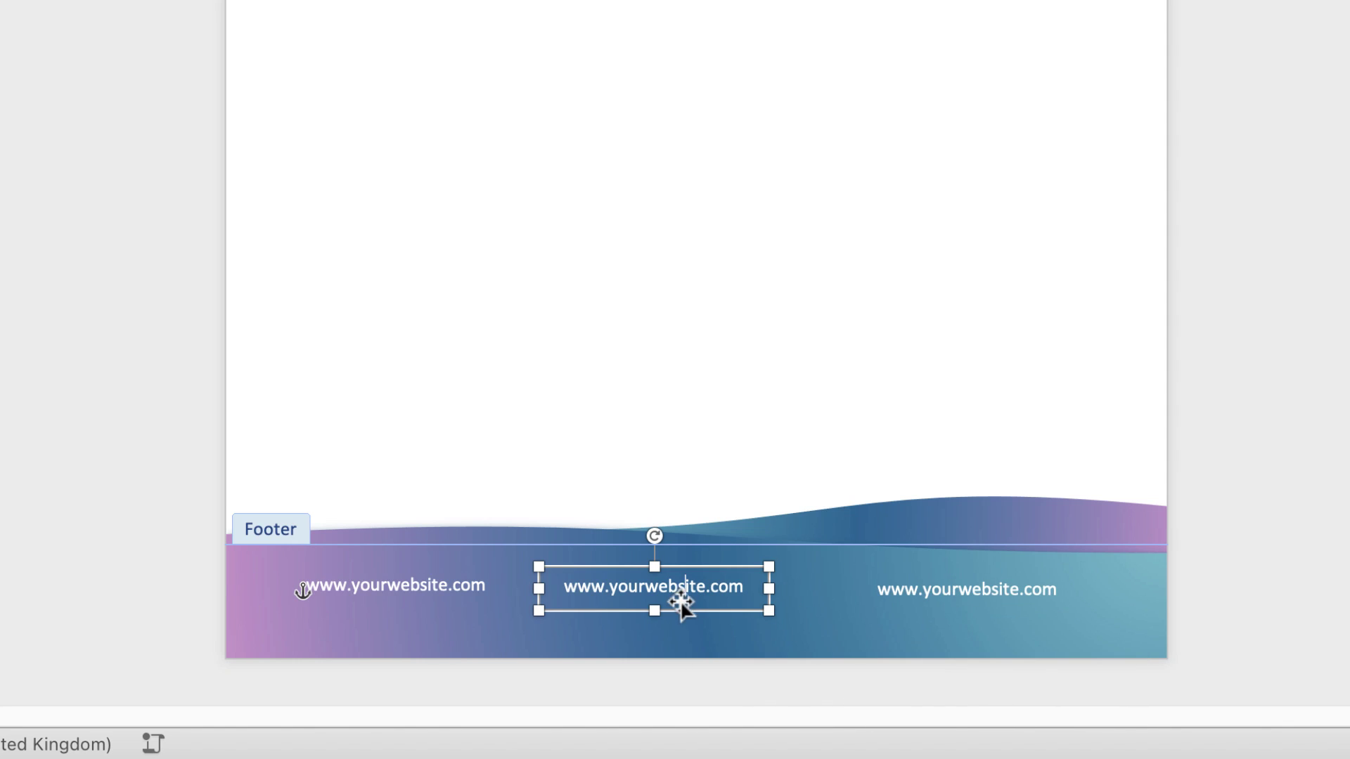
triple_click(676, 590)
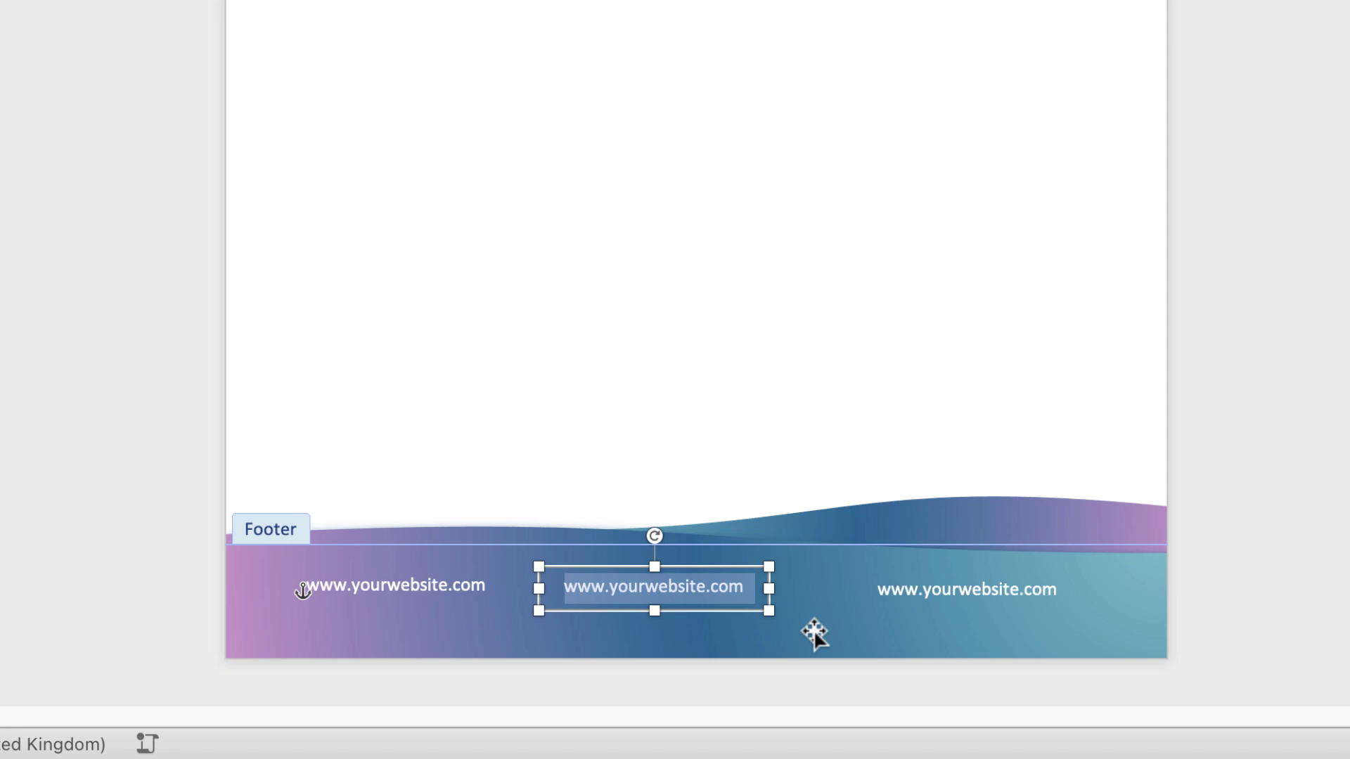
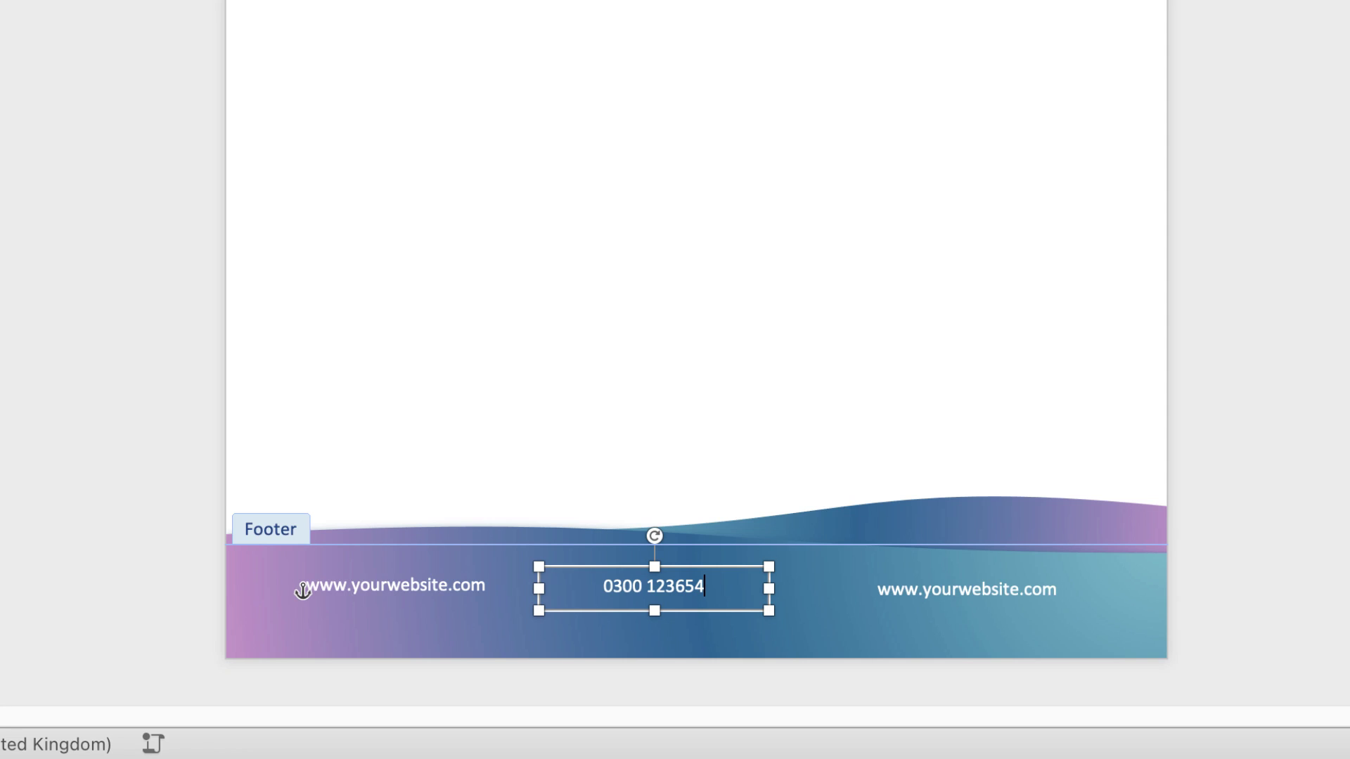
left_click(977, 599)
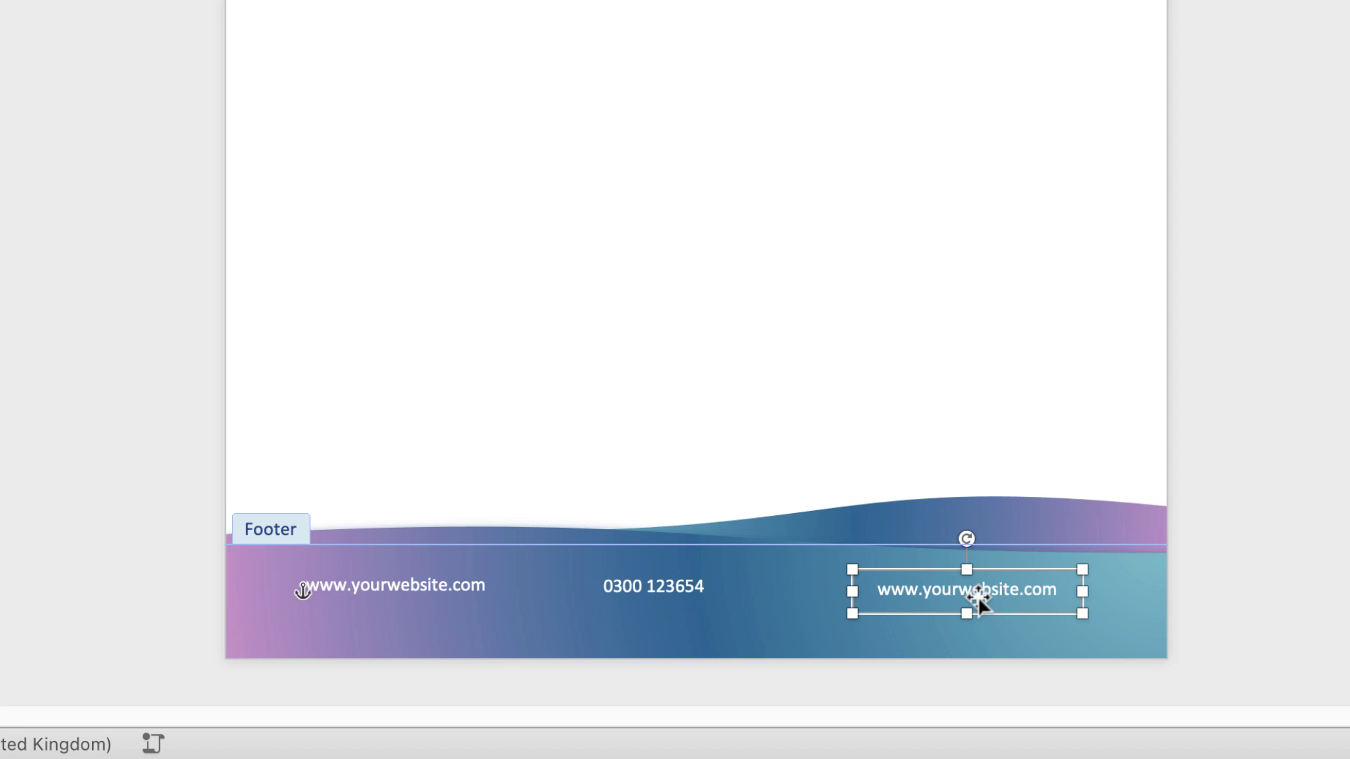
double_click(1002, 594)
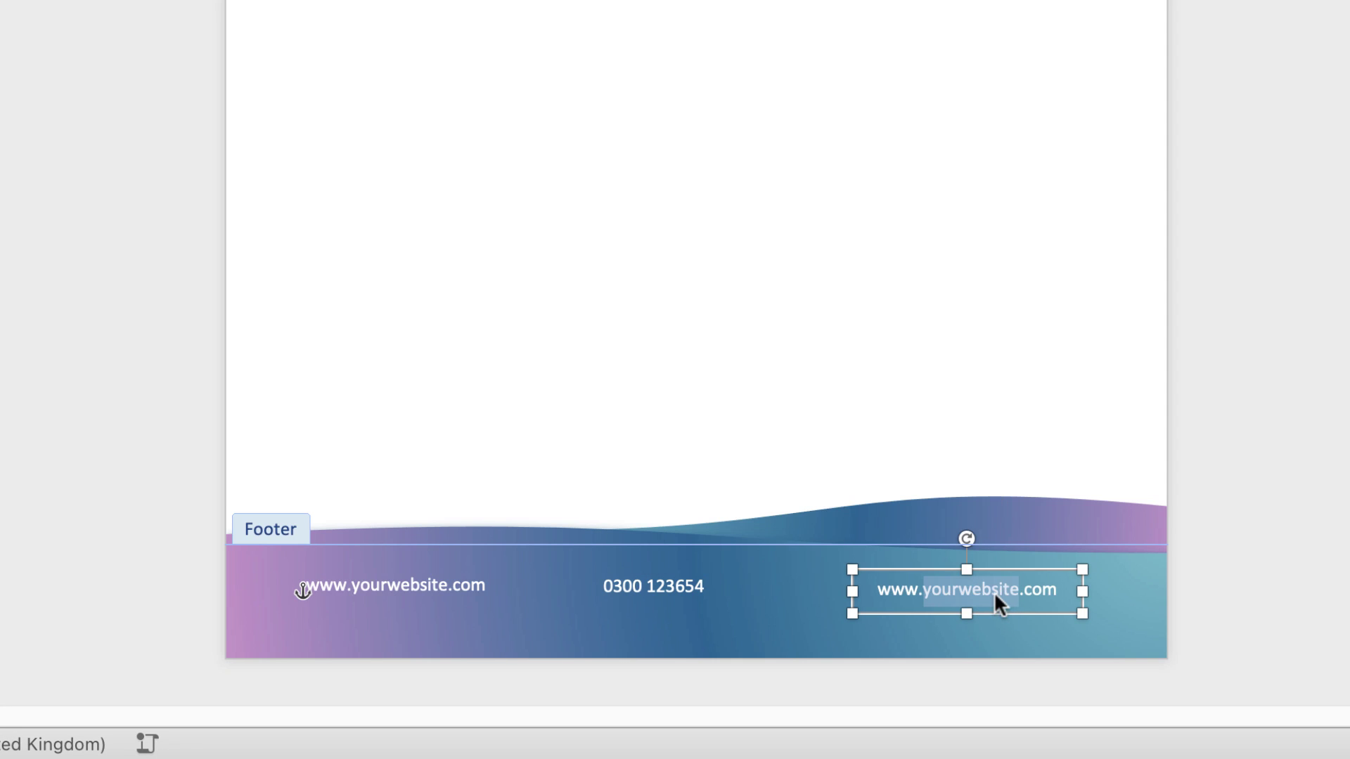
triple_click(993, 592)
type("email@")
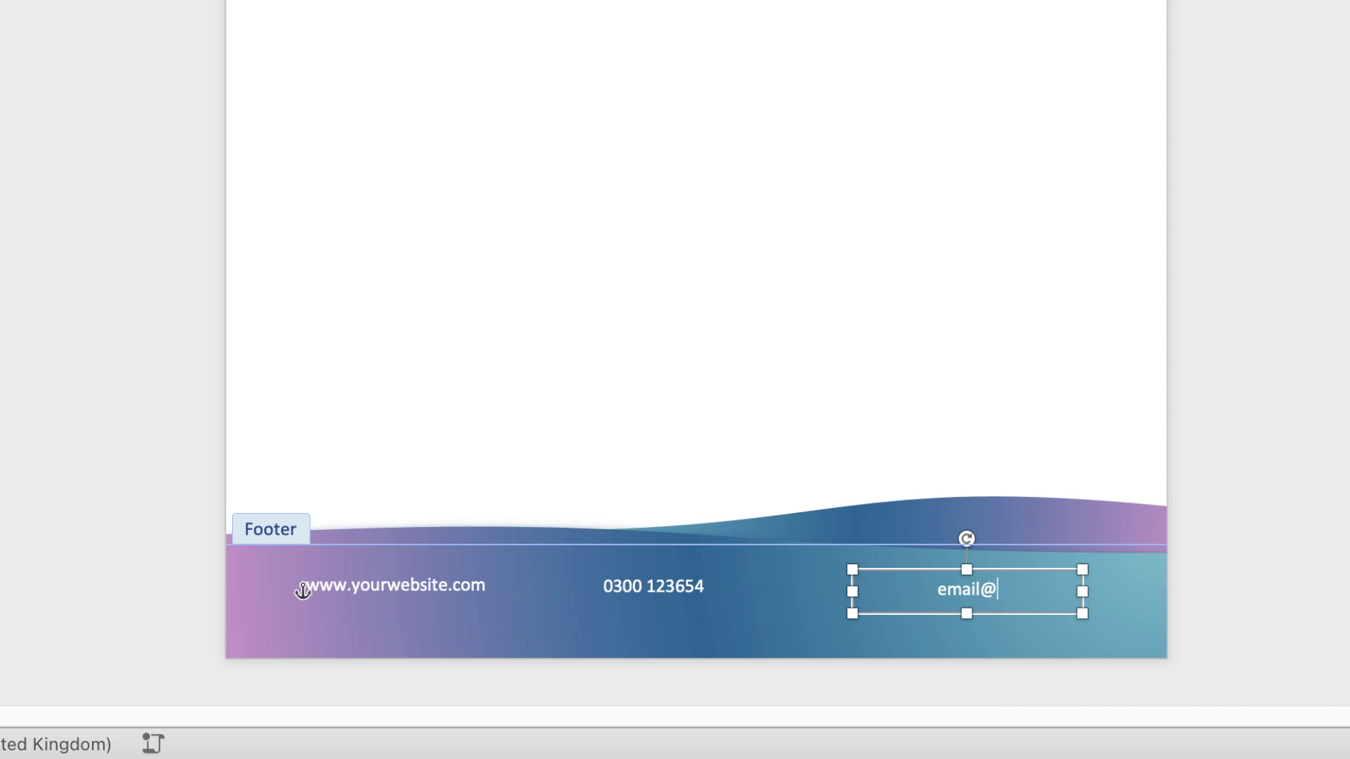
type("youremail.")
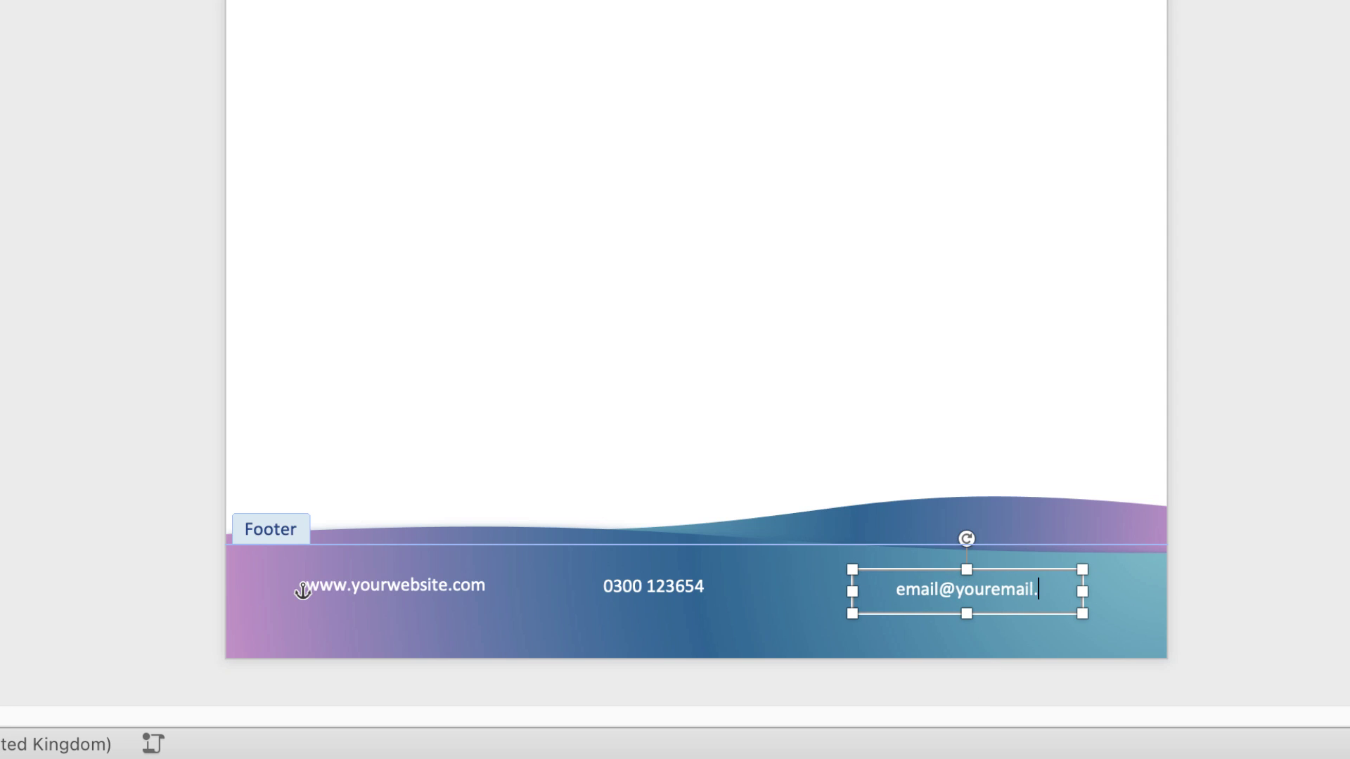
type("com")
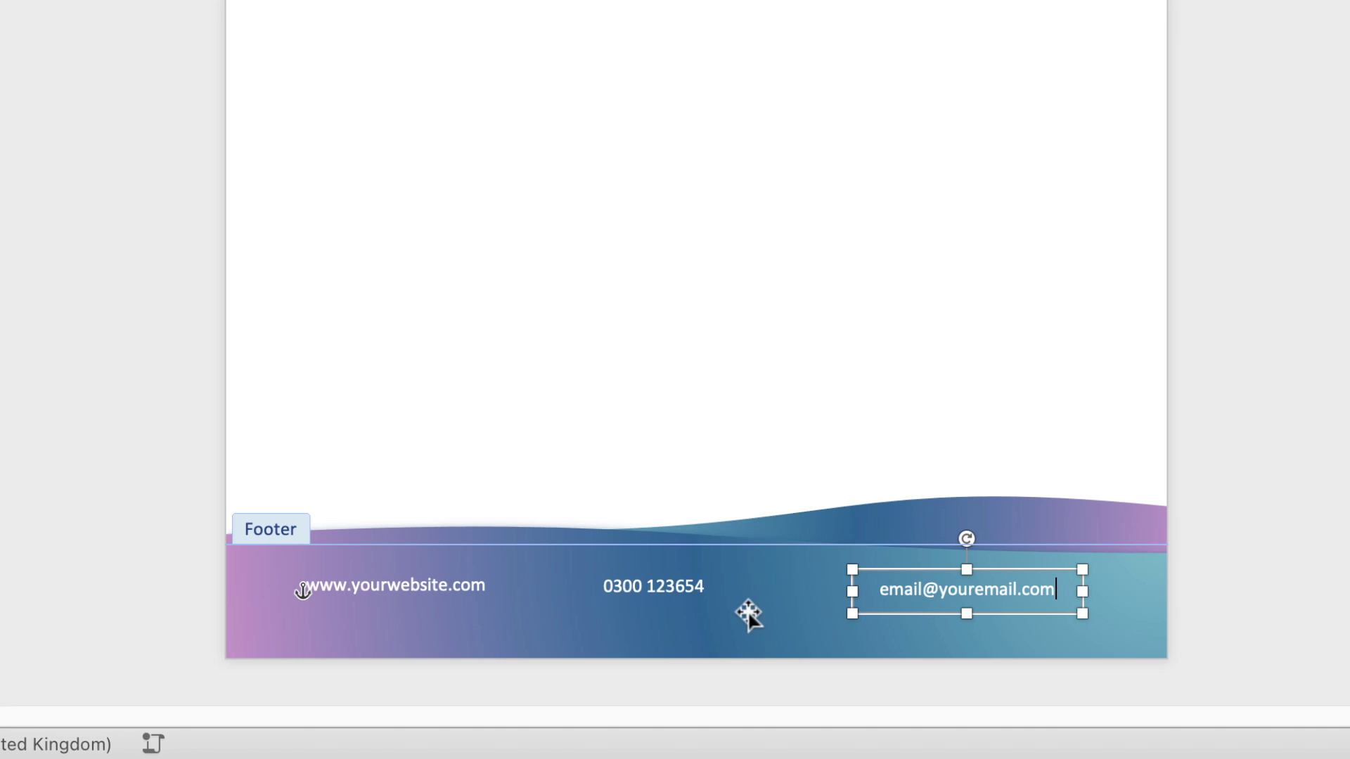
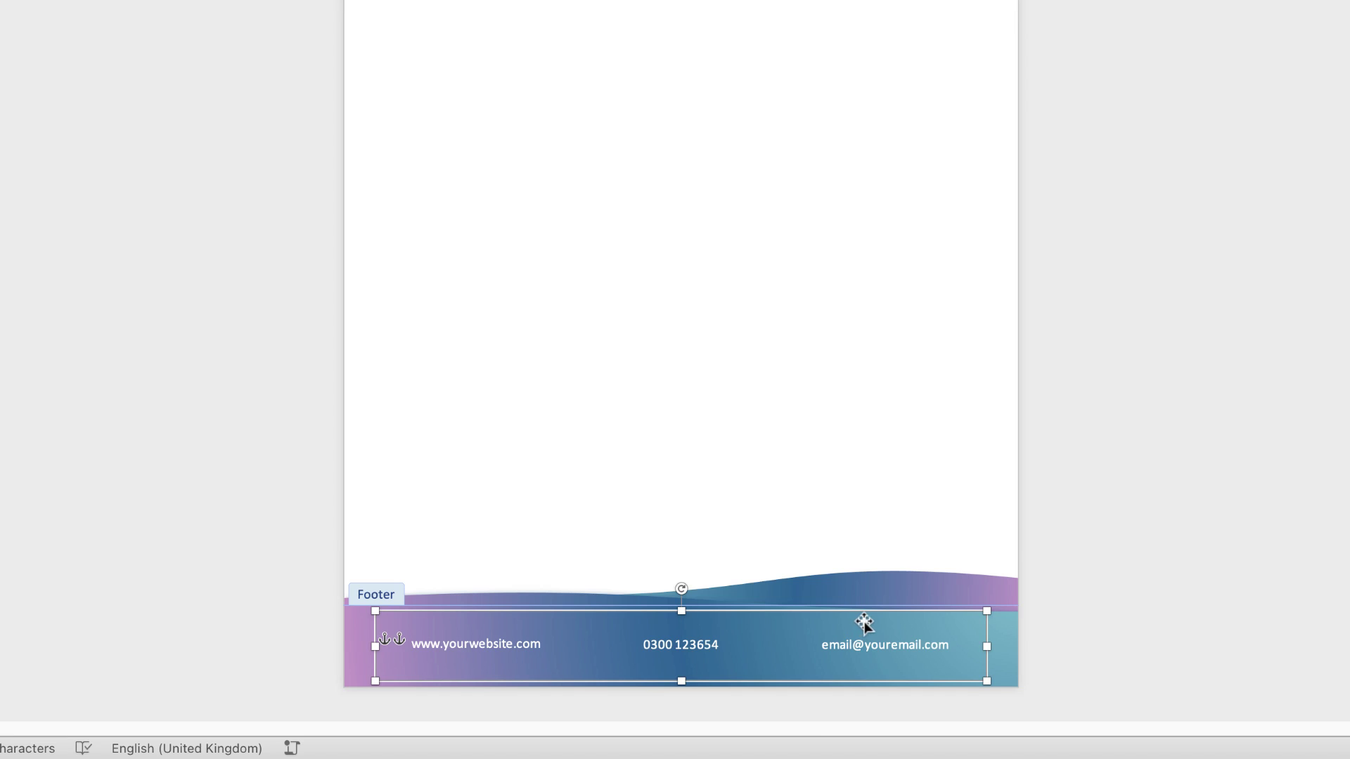
Select the footer's gradient wave background image
left_click(1002, 653)
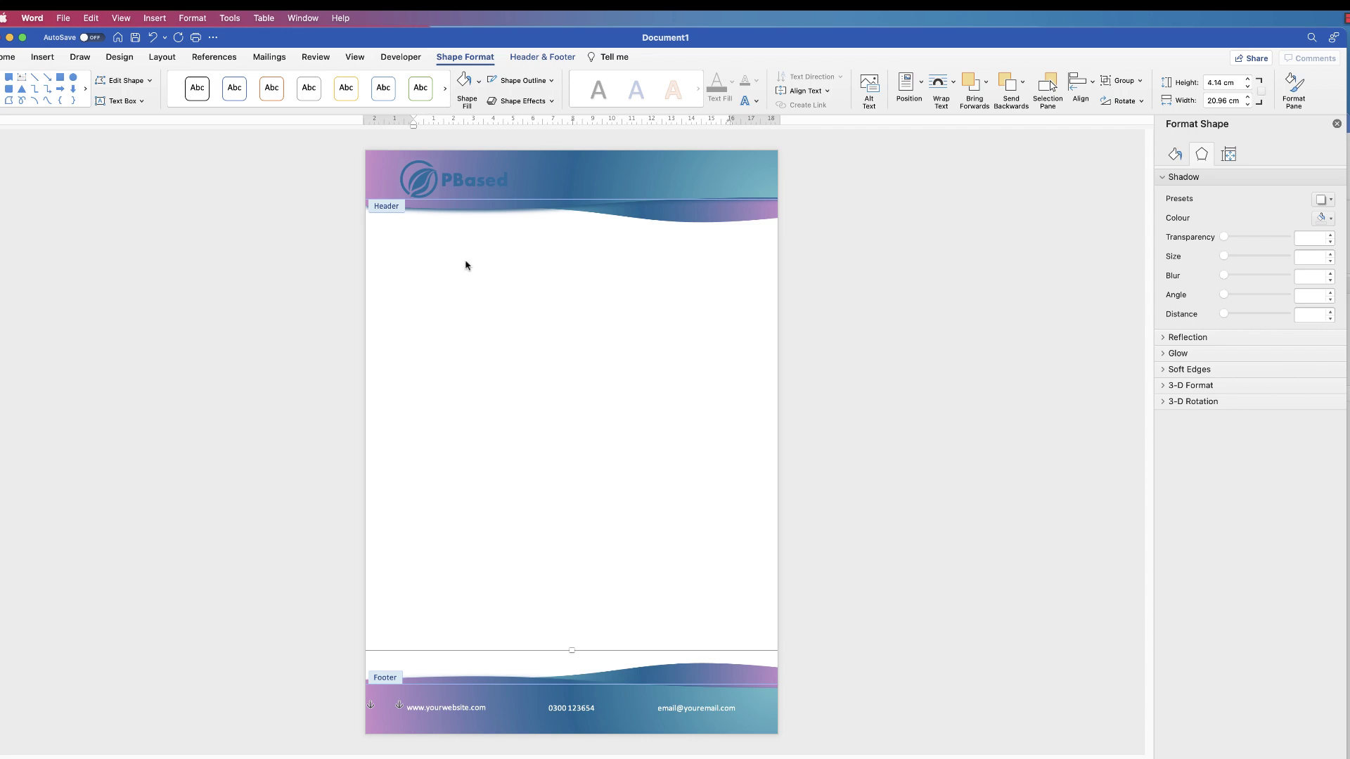
Leave header and footer editing and add blank lines in the letter body
double_click(398, 254)
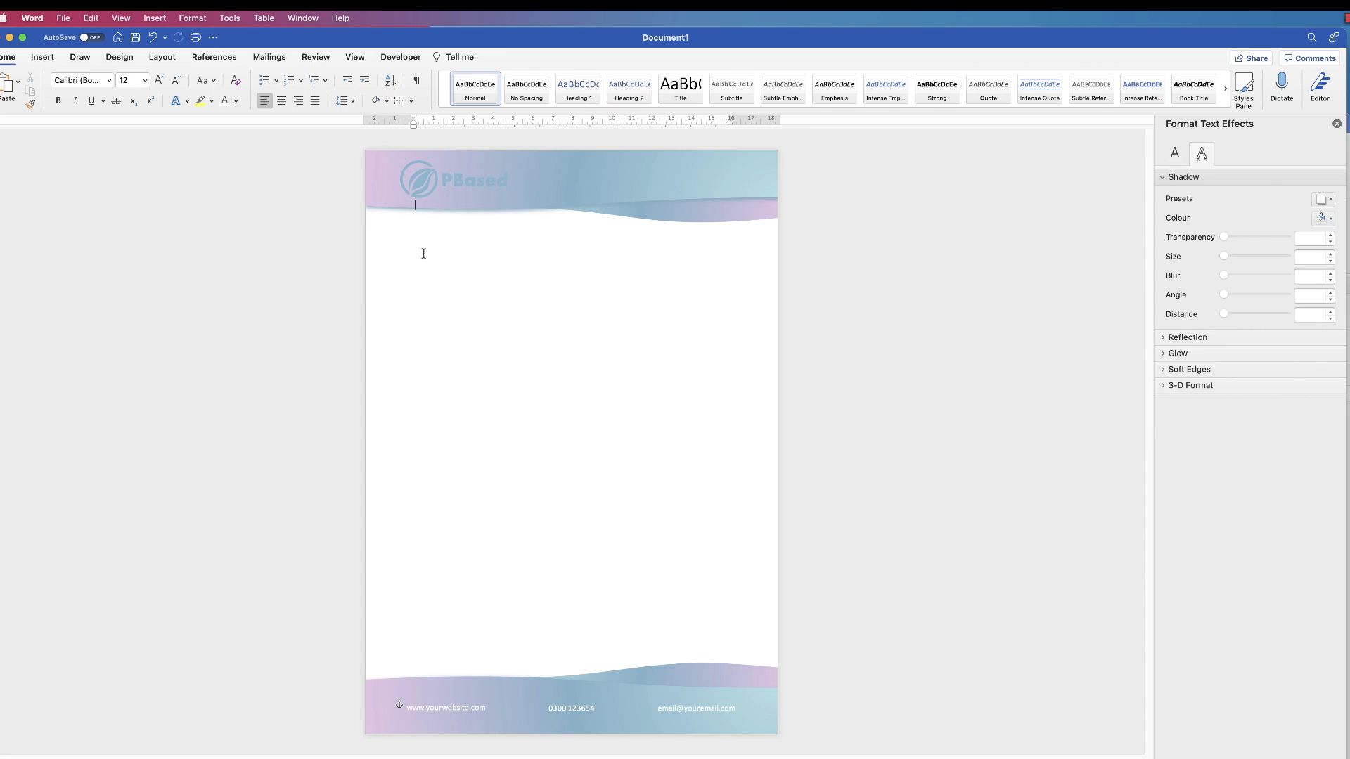
key("Return")
key("Return")
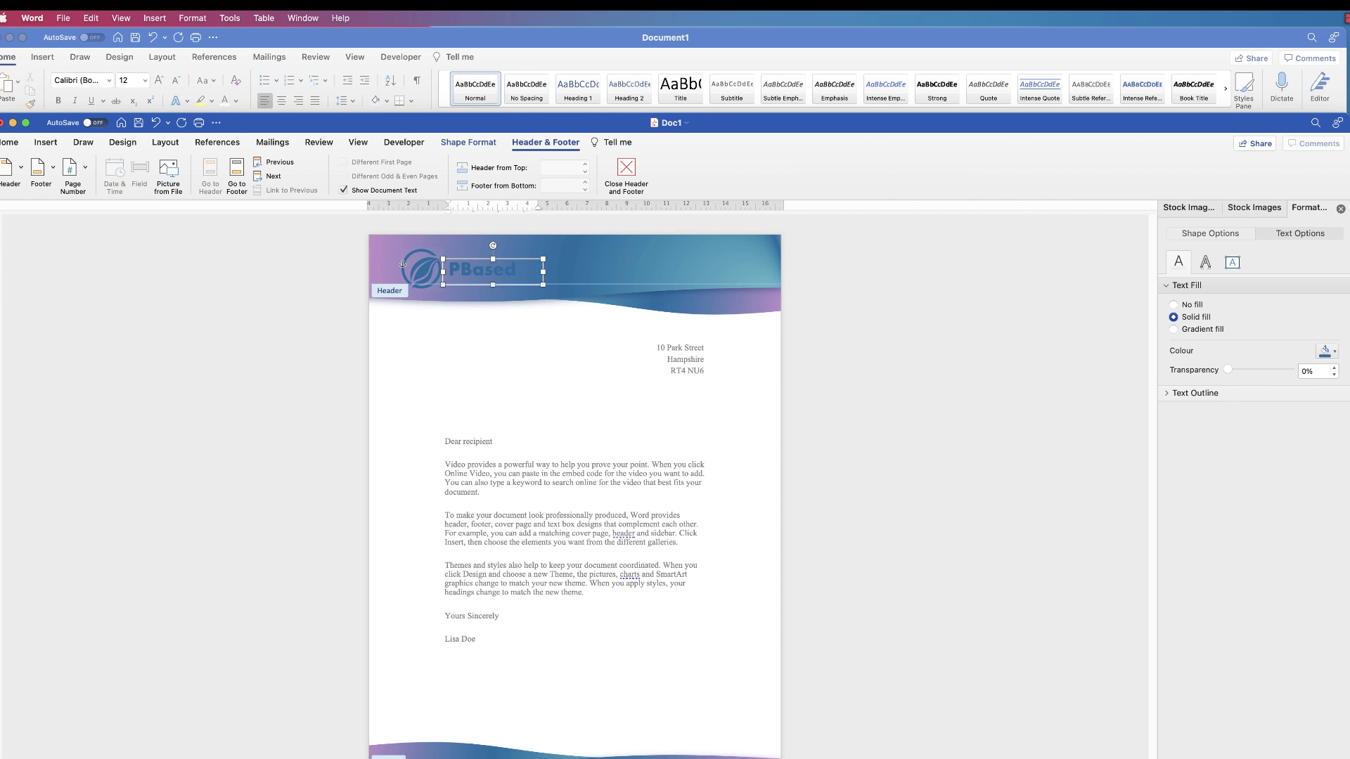
double_click(668, 365)
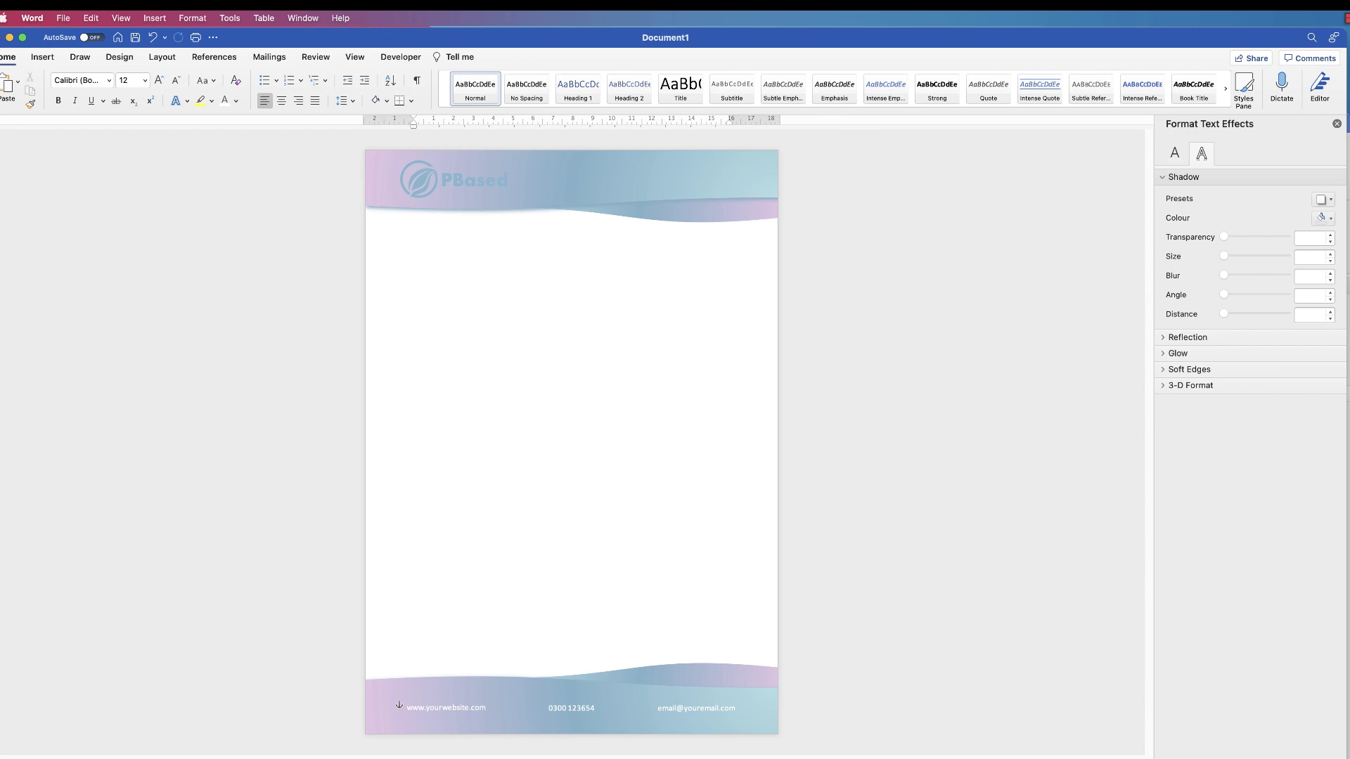
key("super+v")
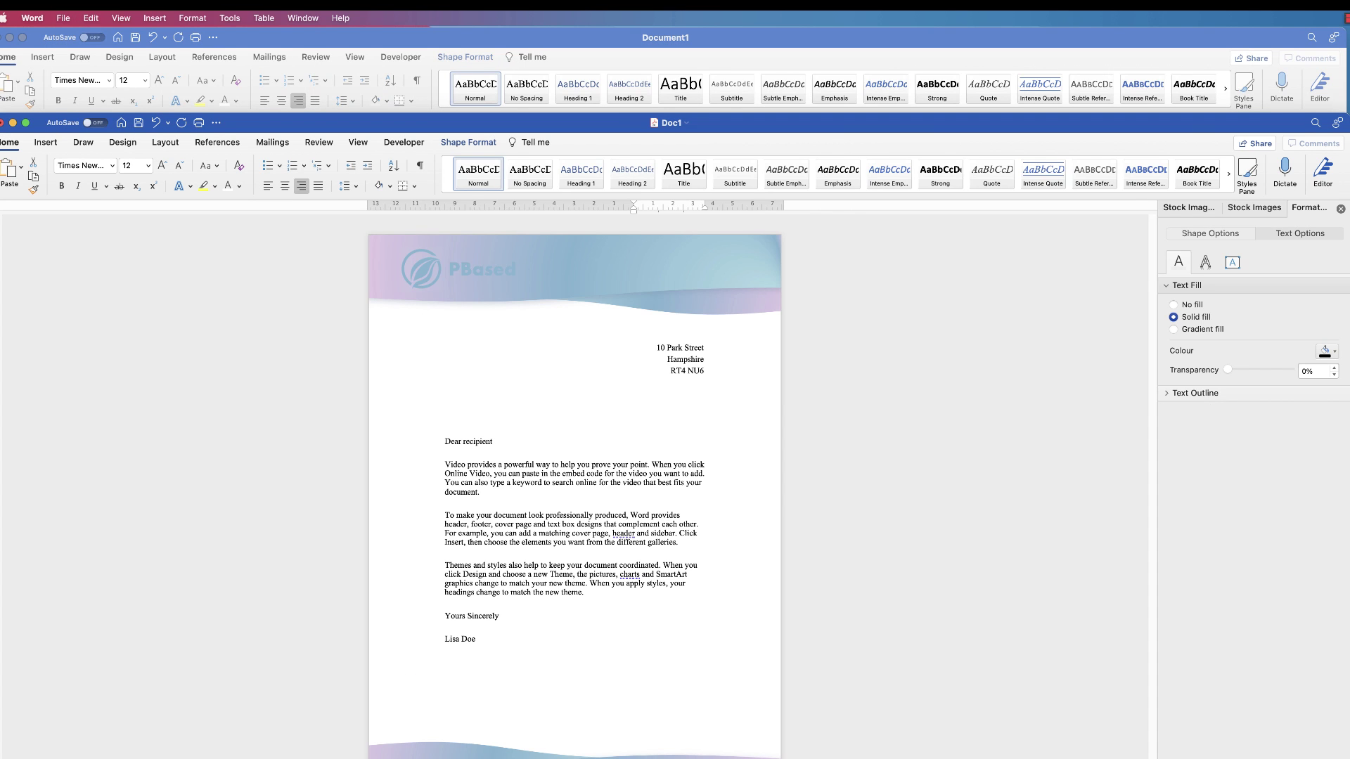
left_click(575, 543)
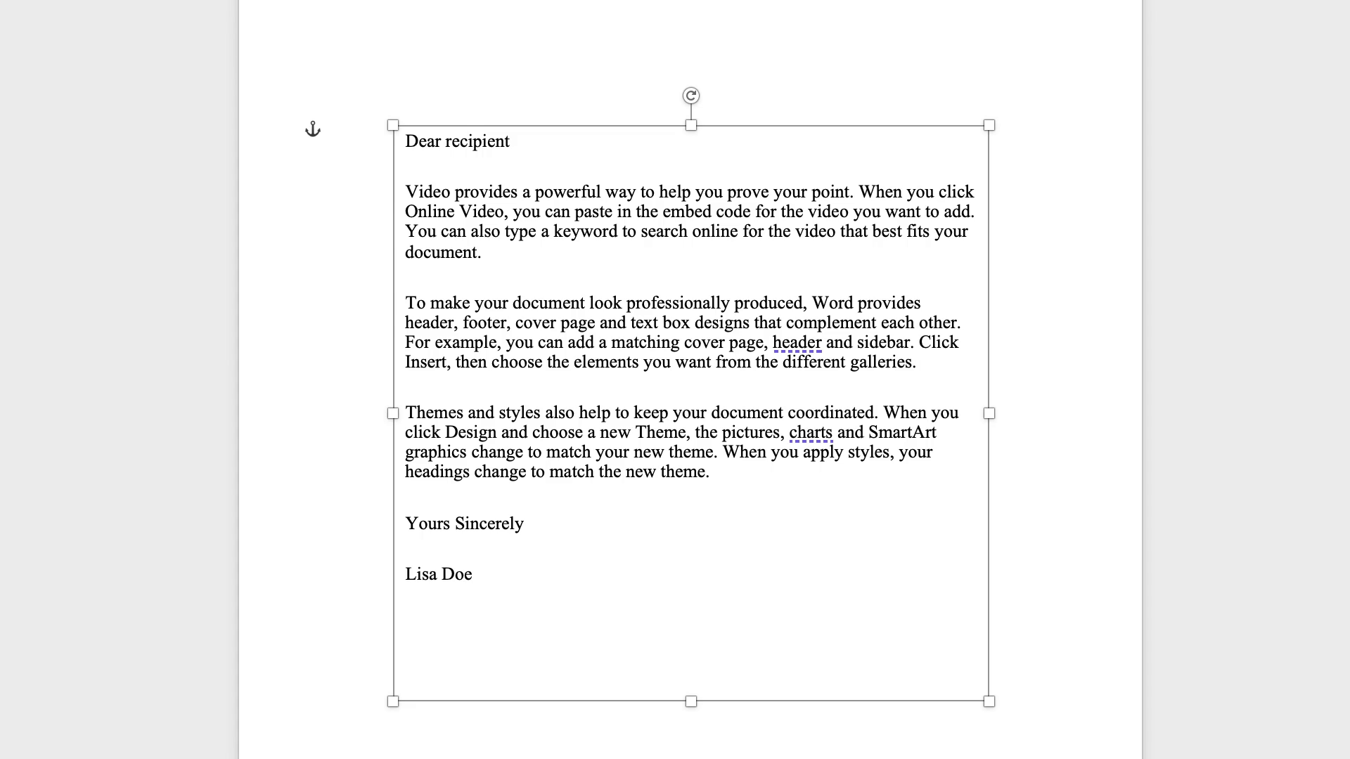
Resize the letter body text box by adjusting its left, bottom, right and top edges
mouse_move(393, 413)
left_mouse_down()
mouse_move(573, 393)
mouse_move(619, 355)
mouse_move(415, 422)
left_mouse_up()
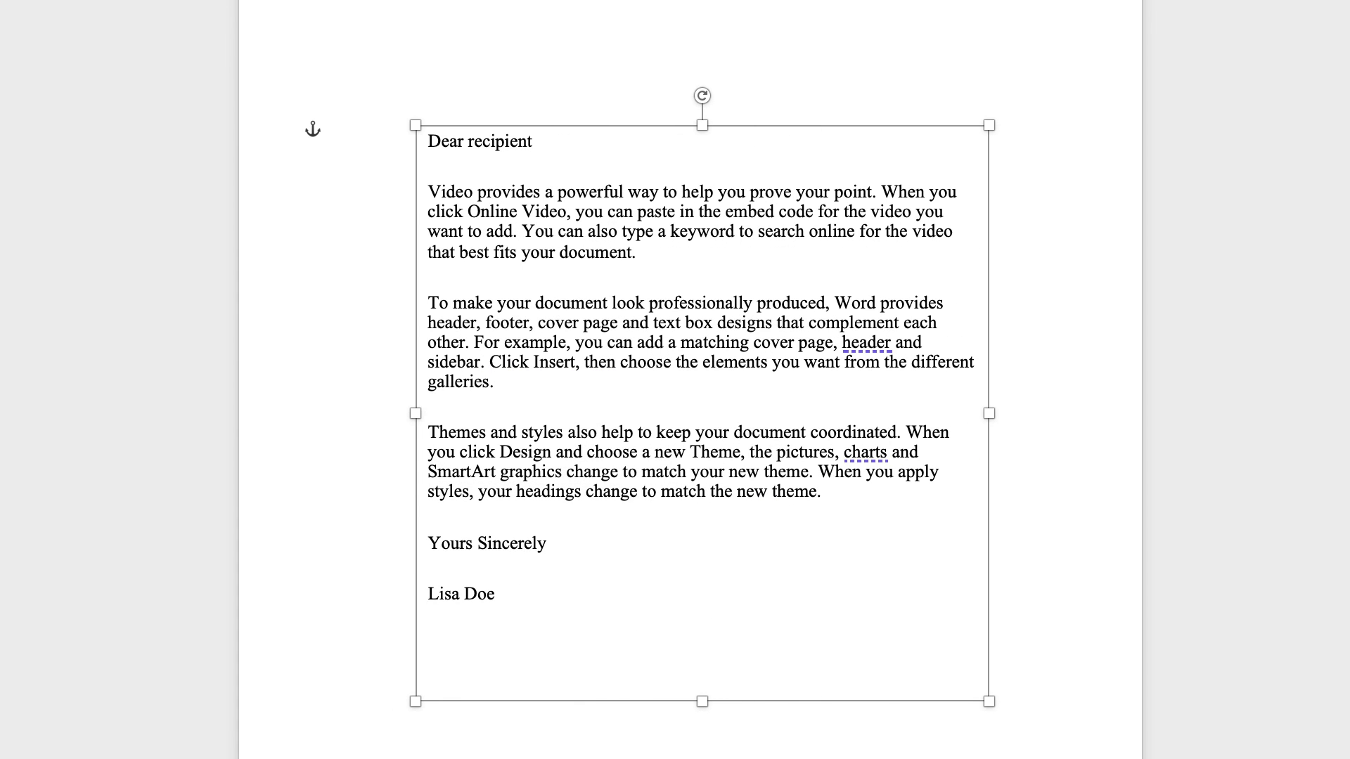
left_click_drag(701, 701, 702, 743)
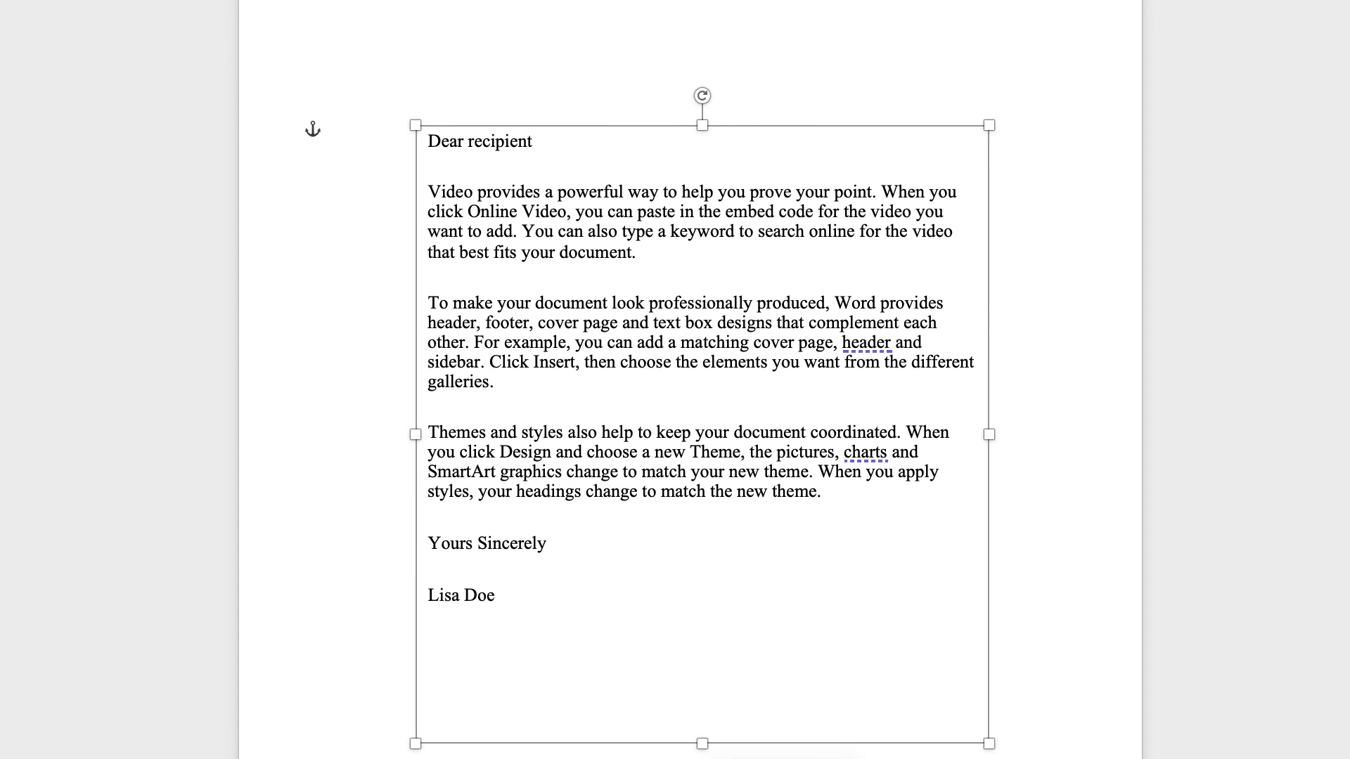
mouse_move(989, 433)
left_mouse_down()
mouse_move(851, 434)
mouse_move(985, 434)
left_mouse_up()
mouse_move(634, 133)
left_mouse_down()
mouse_move(633, 79)
mouse_move(633, 119)
left_mouse_up()
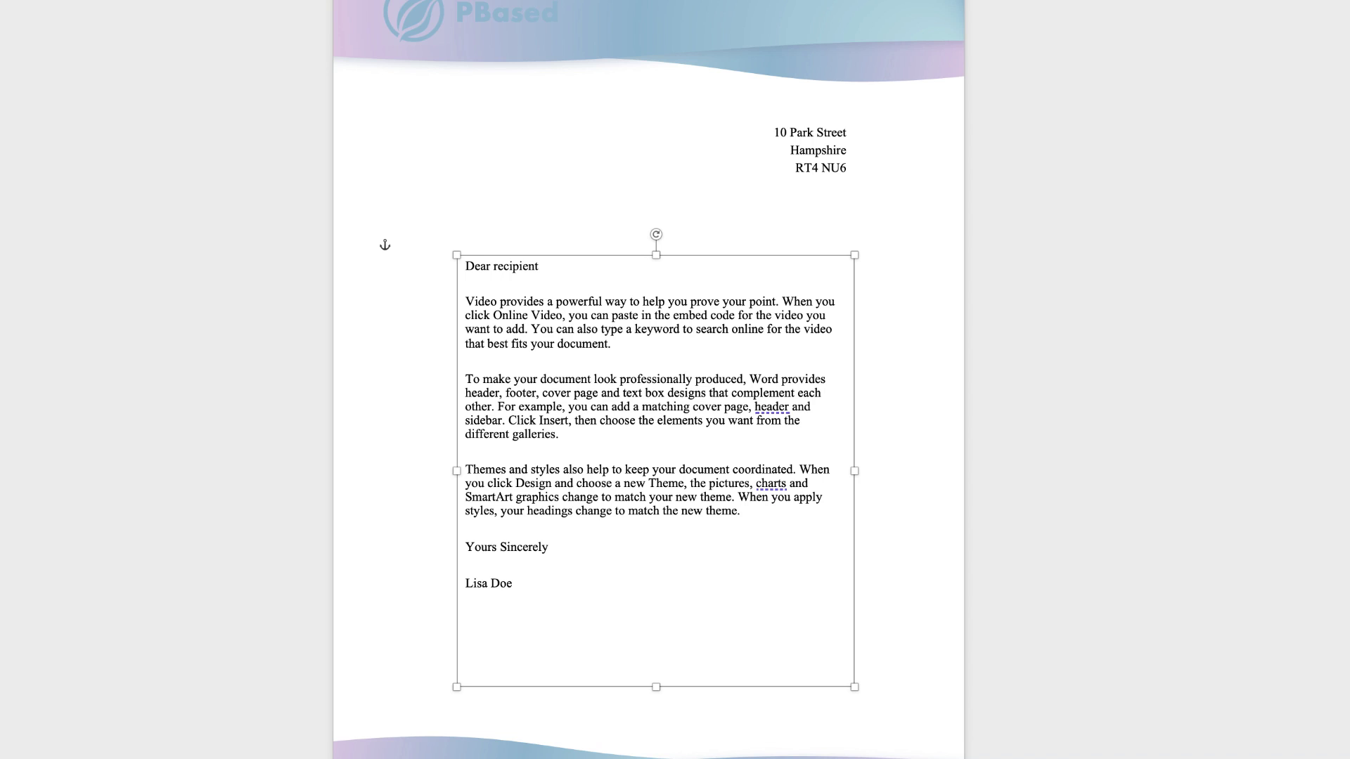
Move the letter text box into the letterhead document below the address block
key("Delete")
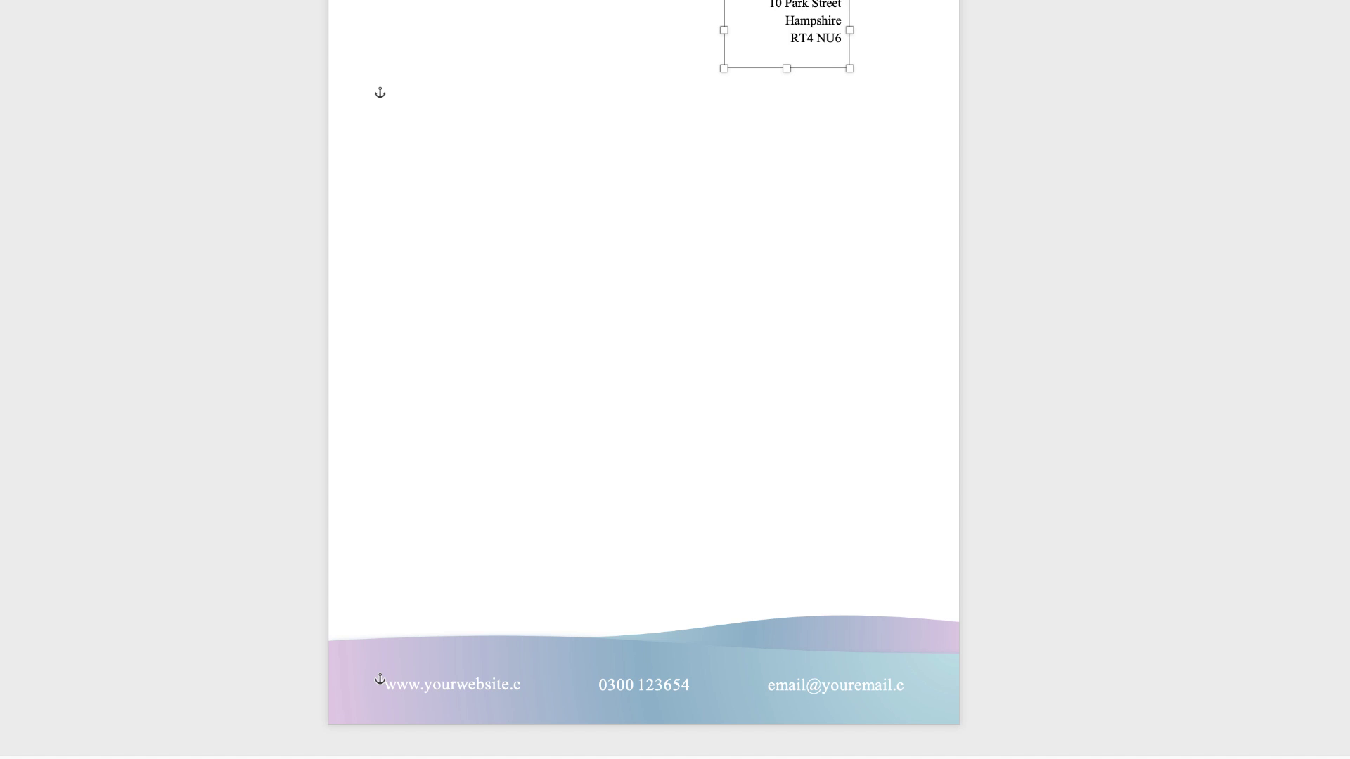
left_click(404, 95)
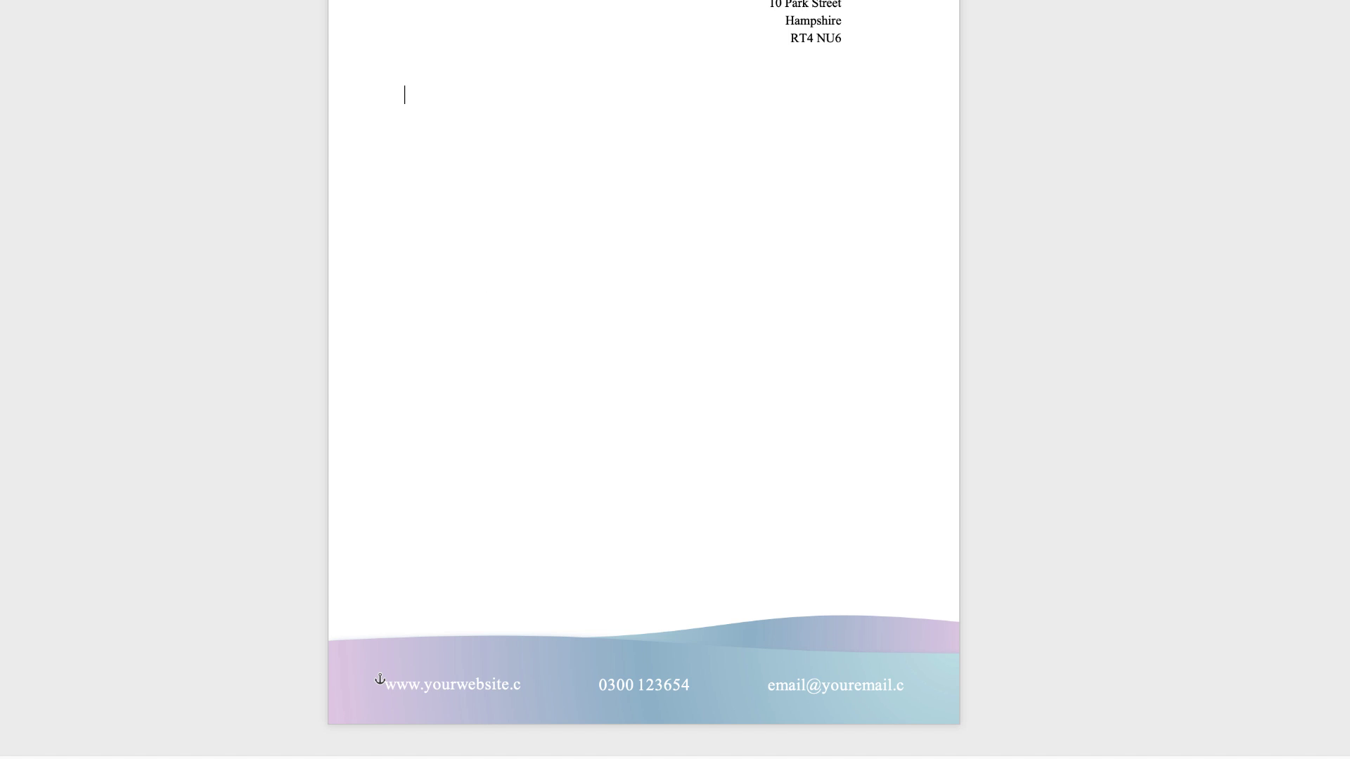
key("ctrl+v")
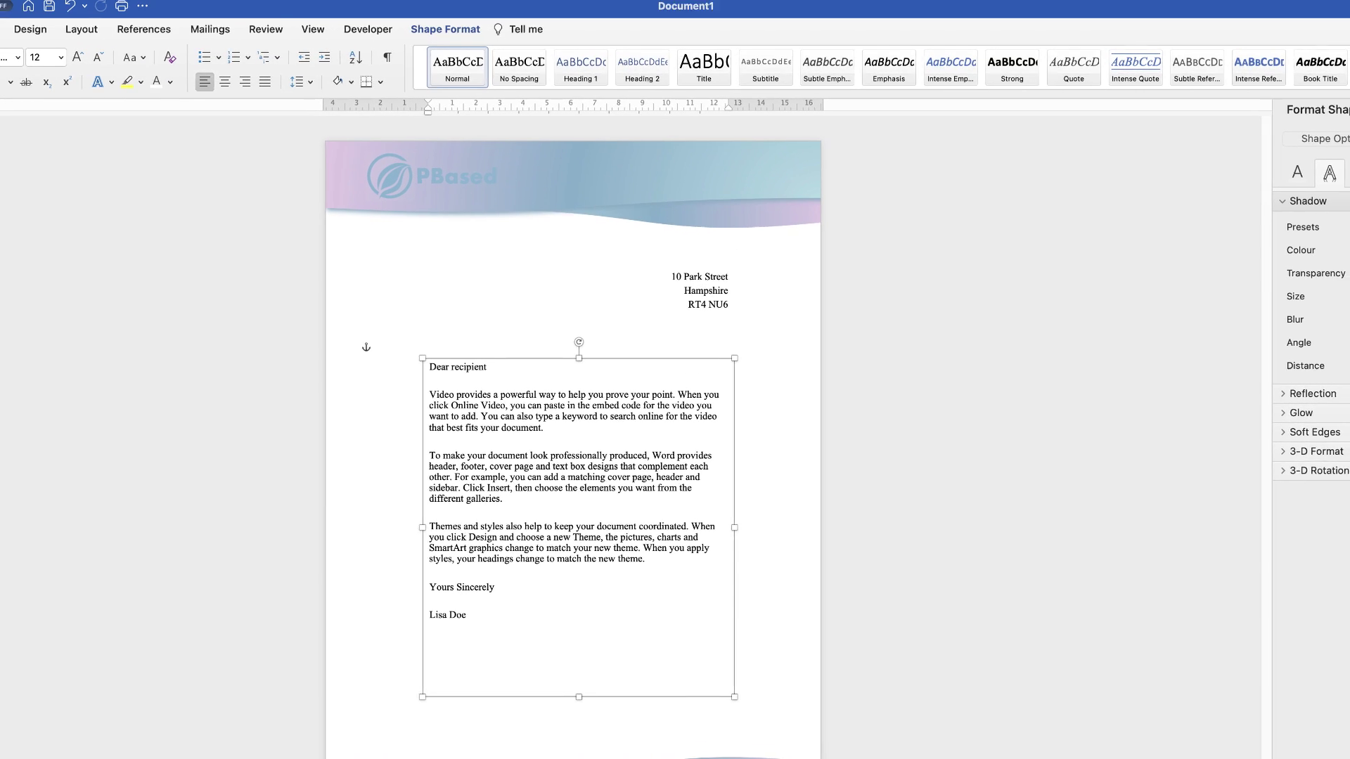
Widen the letter box equally on both sides and centre it horizontally on the page
left_click(441, 35)
left_click(1180, 65)
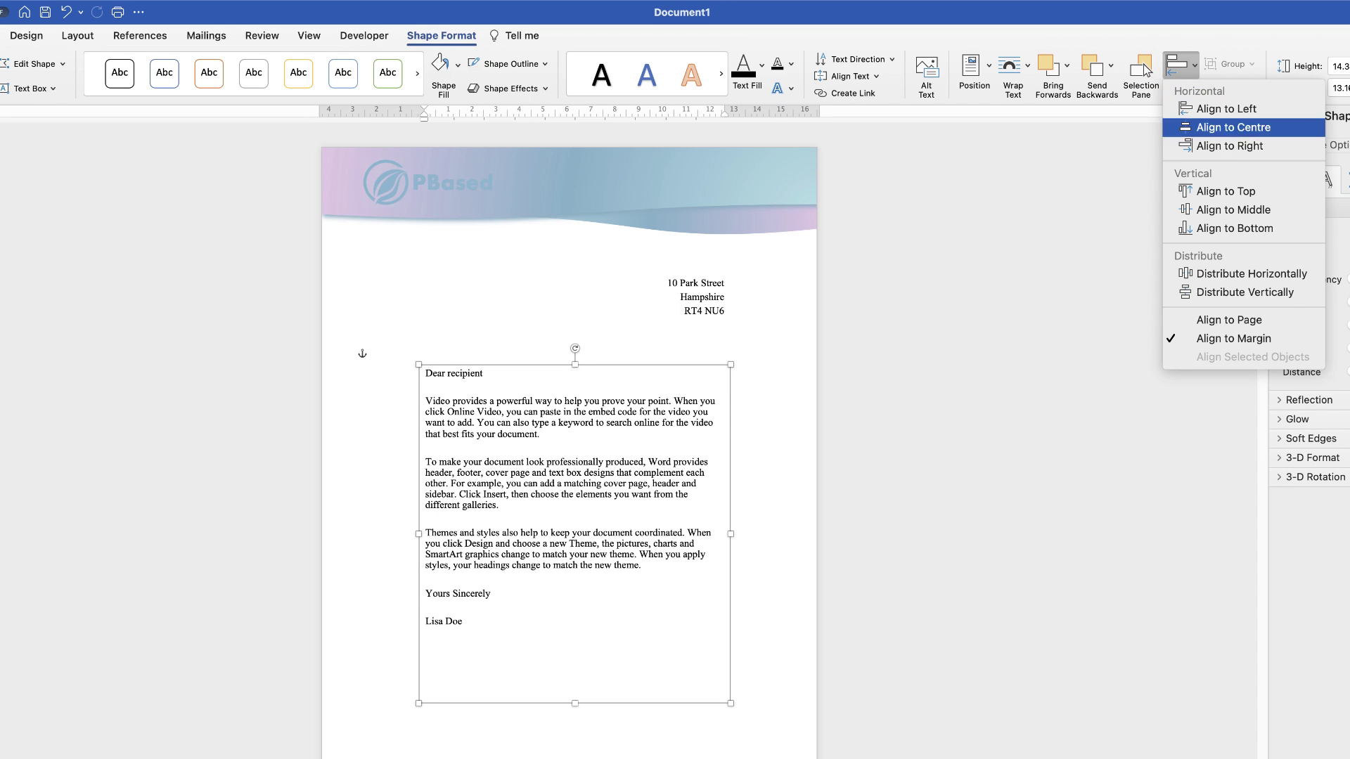
left_click(1233, 126)
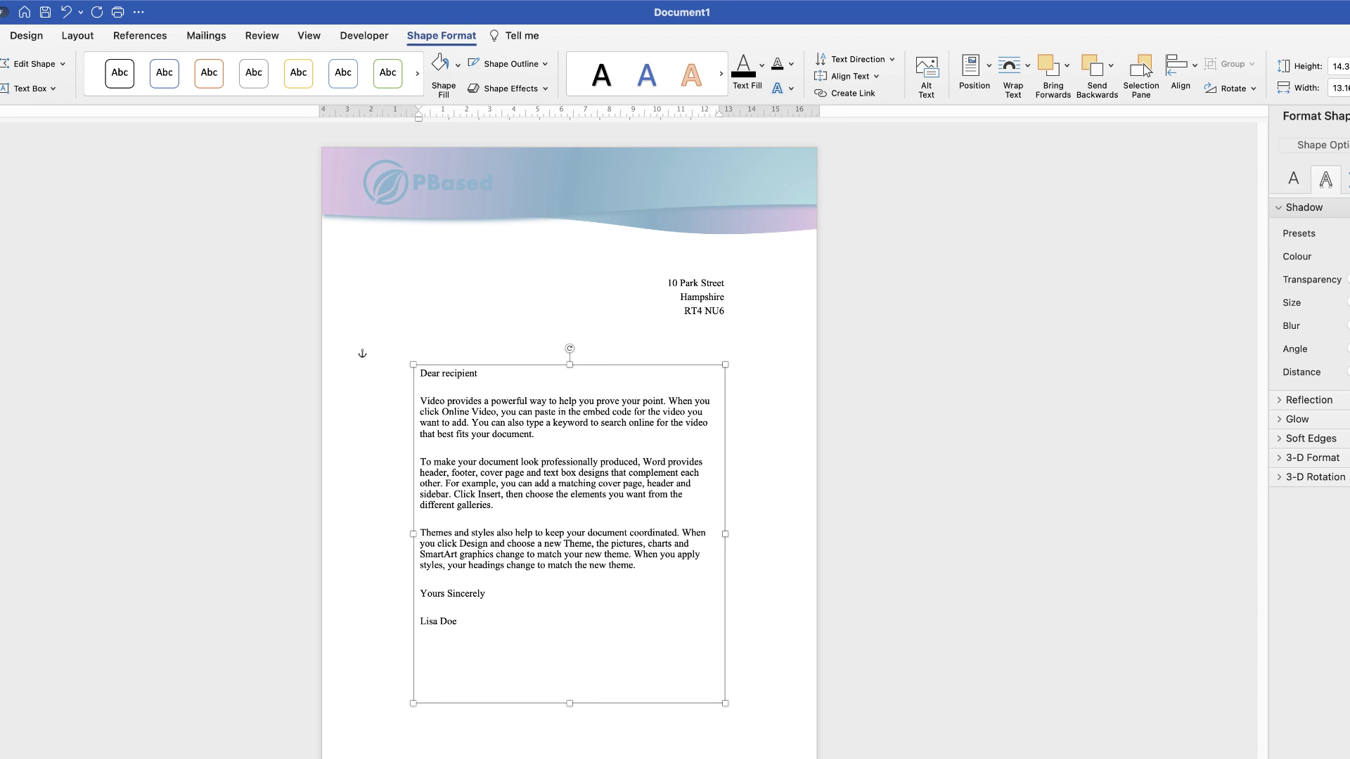
left_click_drag(413, 533, 401, 533)
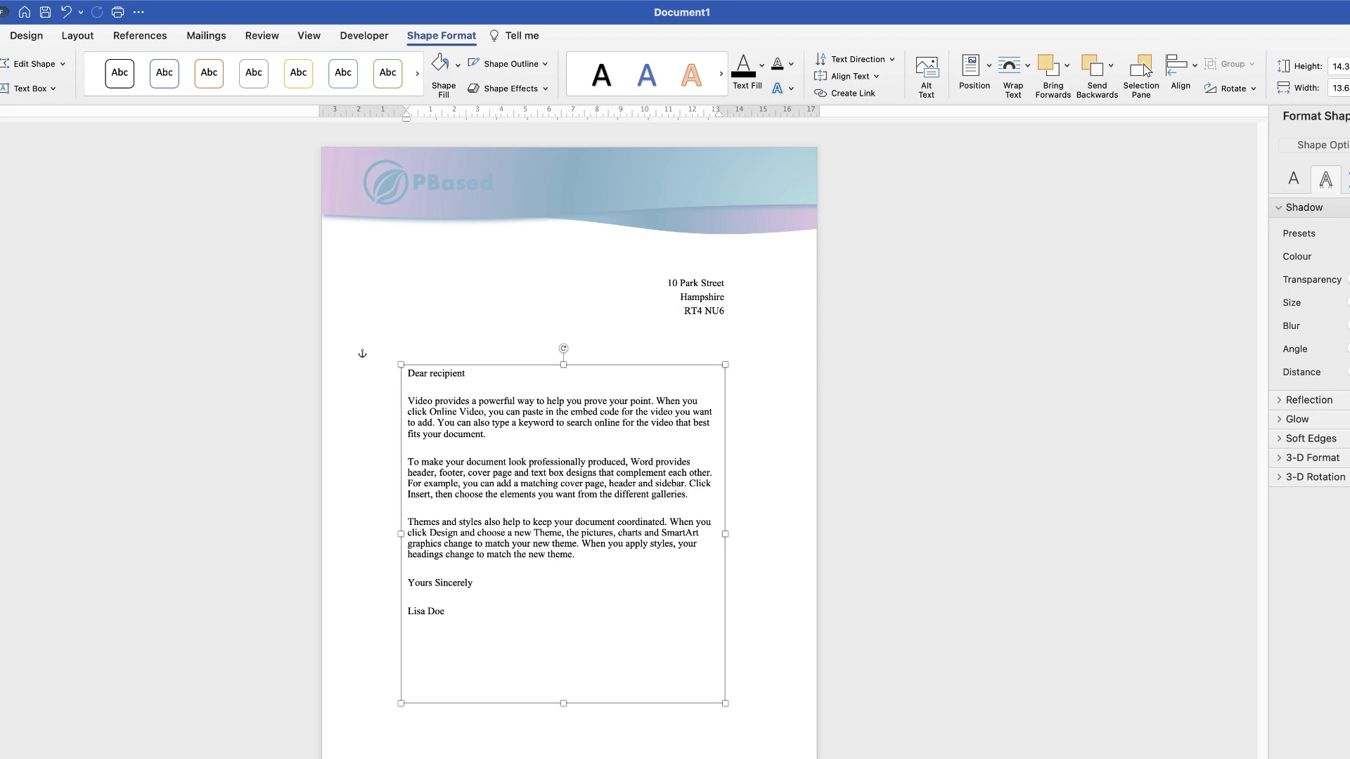
left_click_drag(725, 534, 737, 534)
left_click(1180, 65)
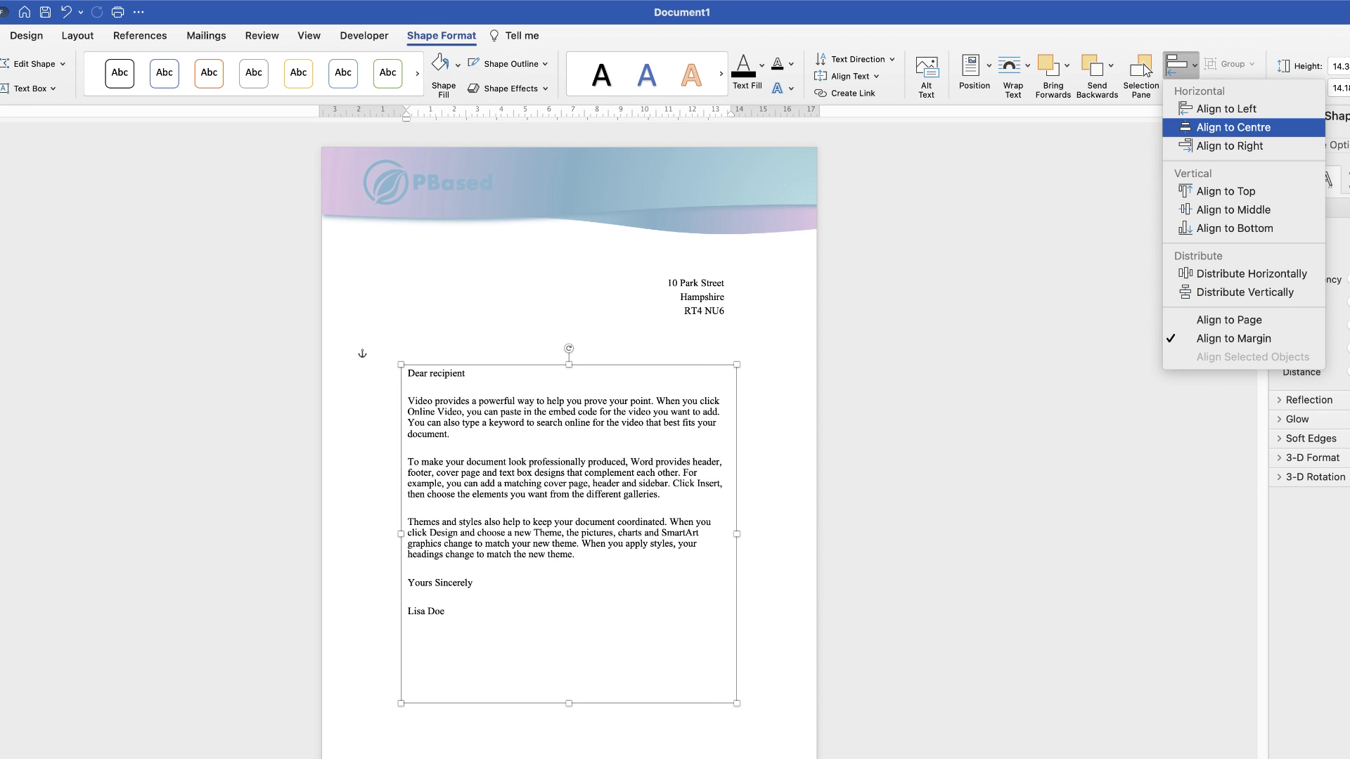
left_click(1233, 126)
Nudge the letter box slightly lower with the Down arrow key
key("Escape")
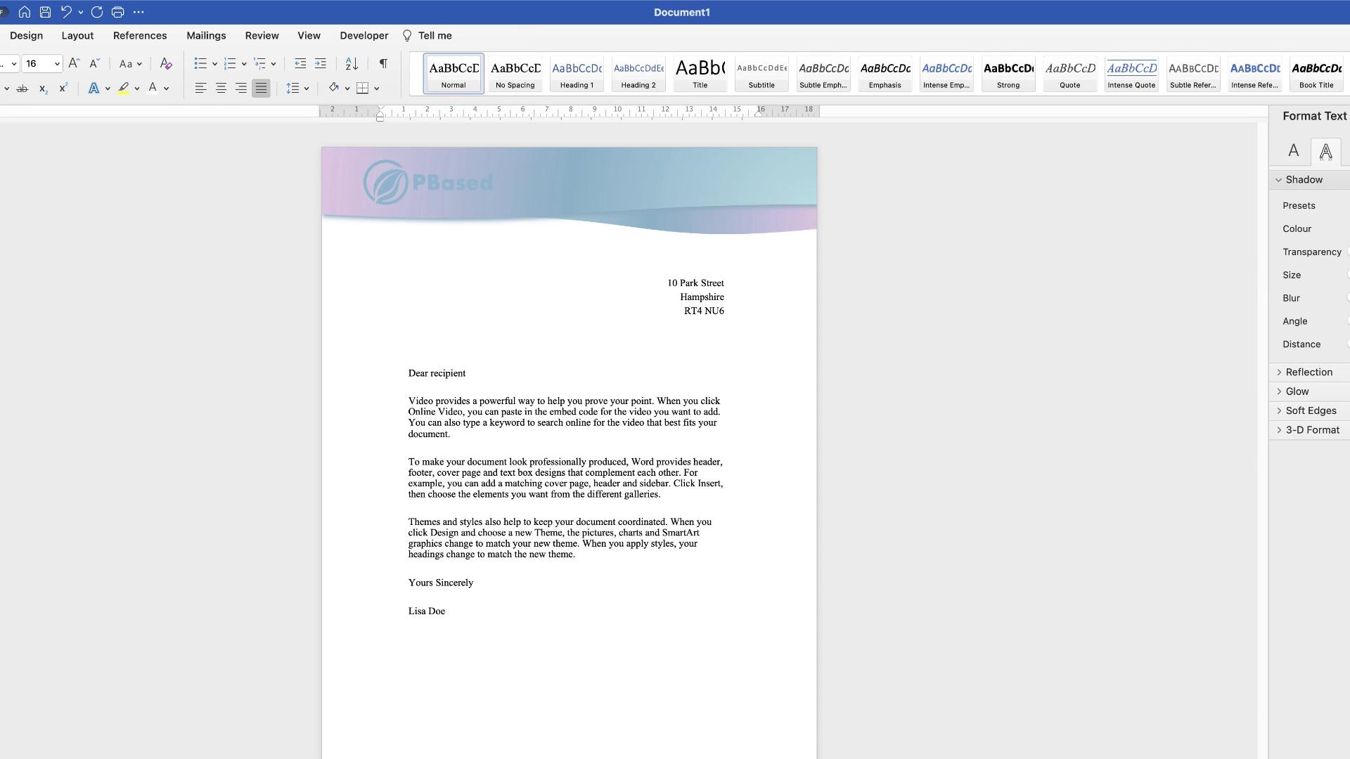
left_click(402, 541)
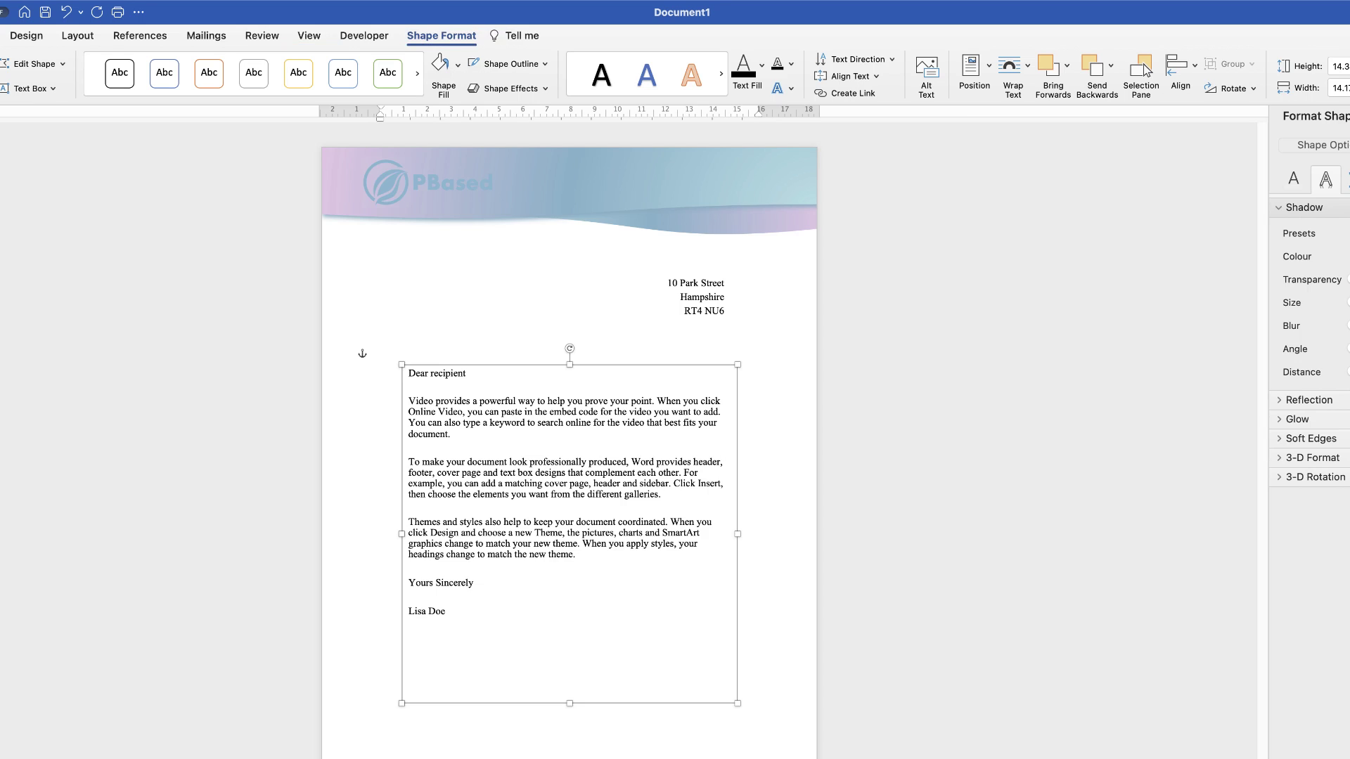
key("Down")
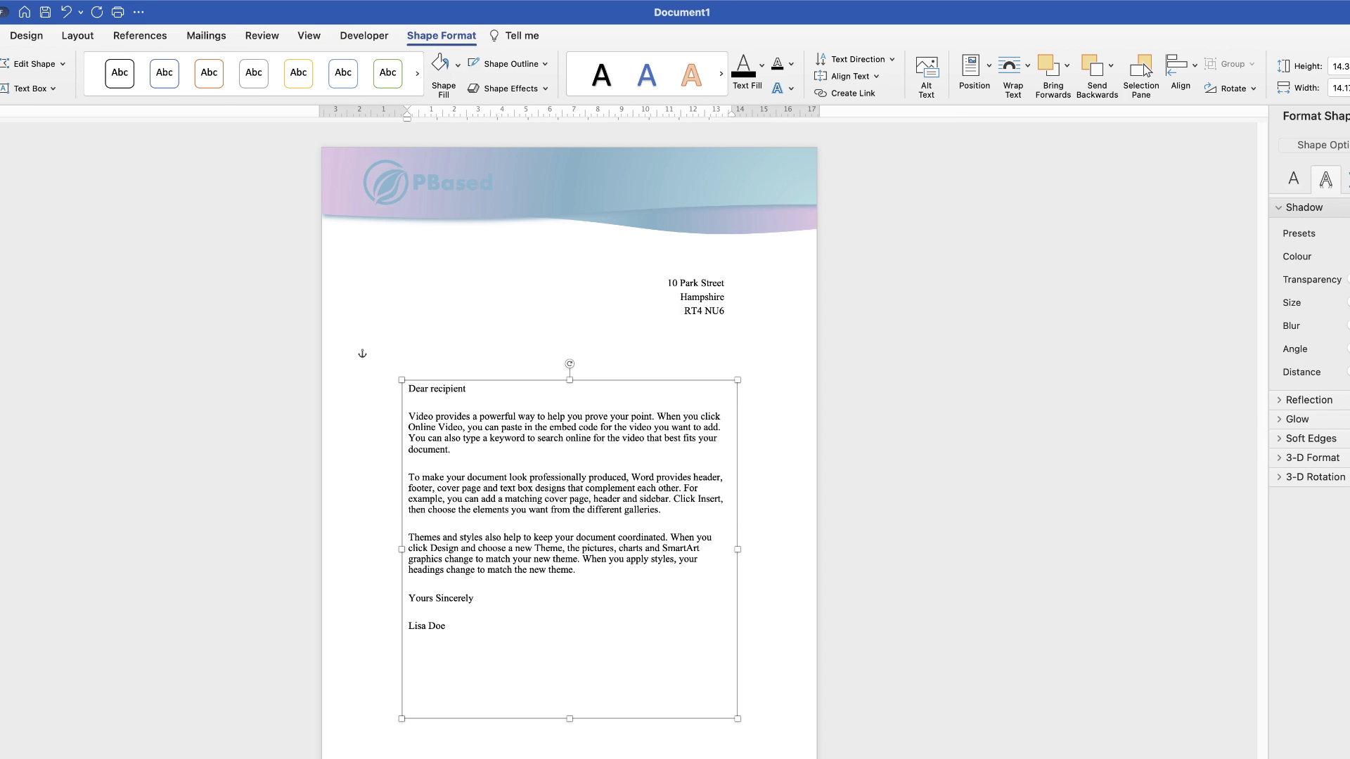
key("Escape")
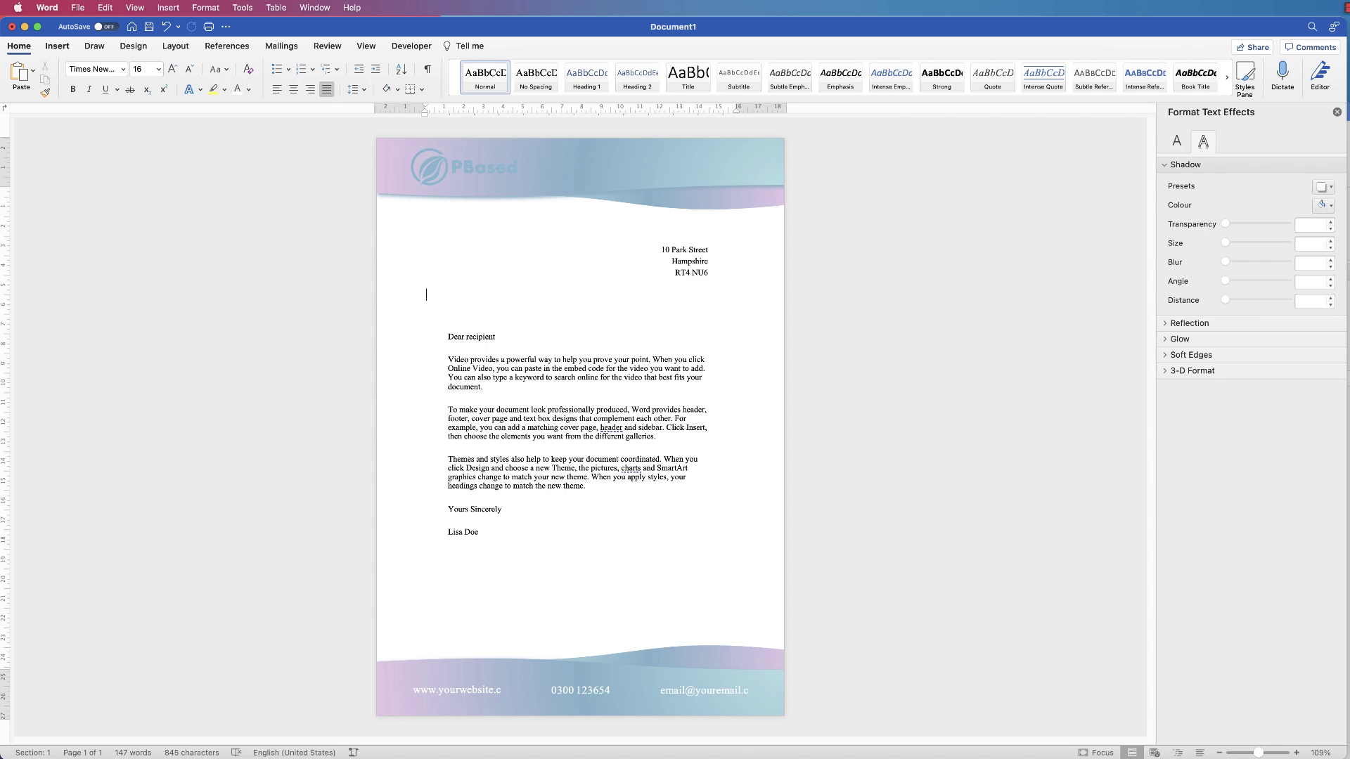
Insert a page break before the letter, then undo it
left_click(57, 46)
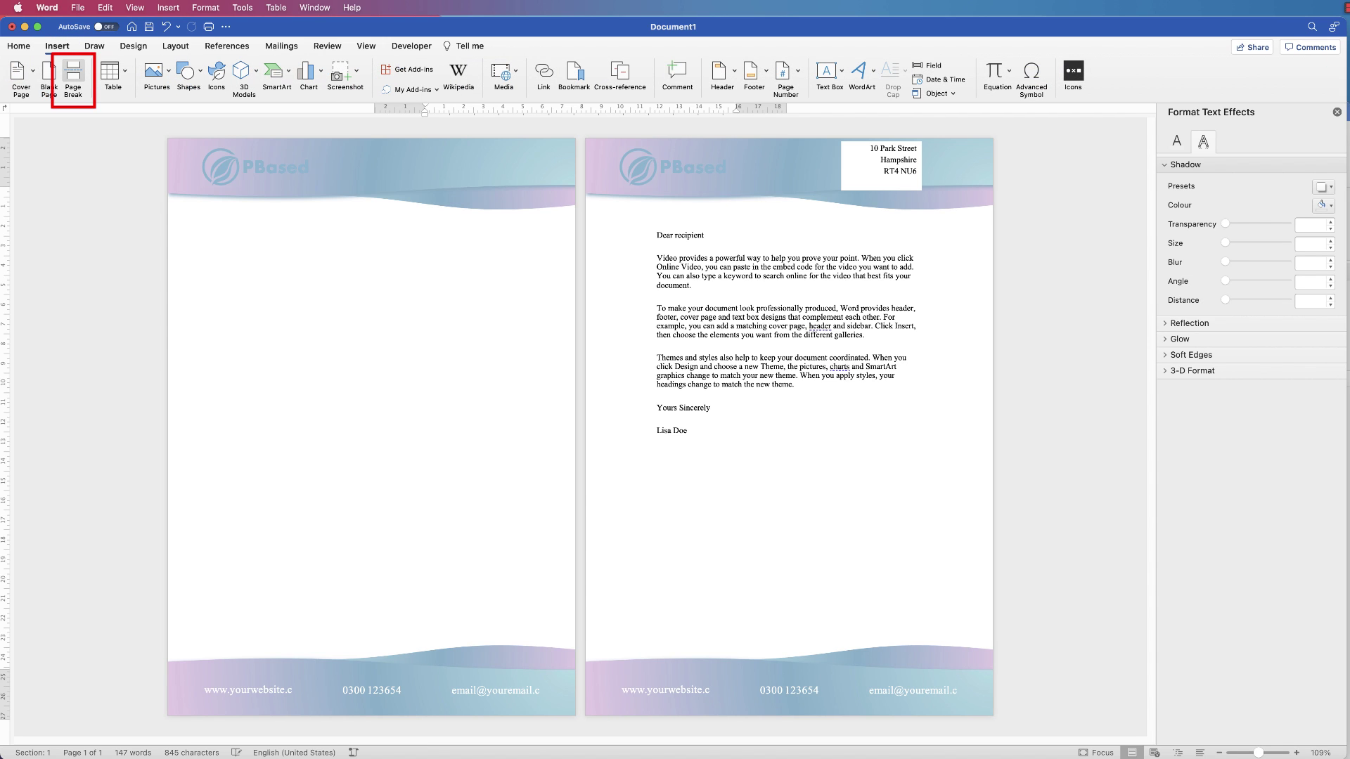
left_click(73, 76)
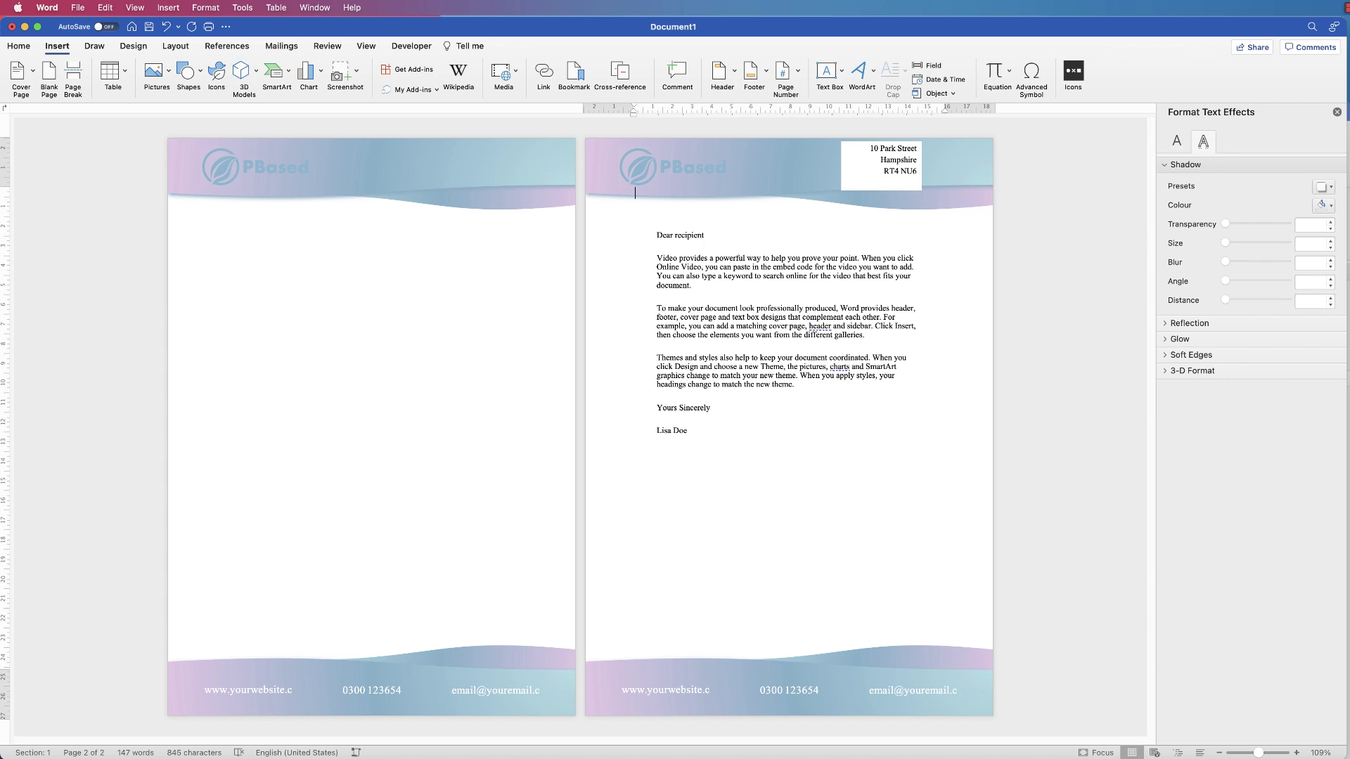
key("super+y")
key("super+y")
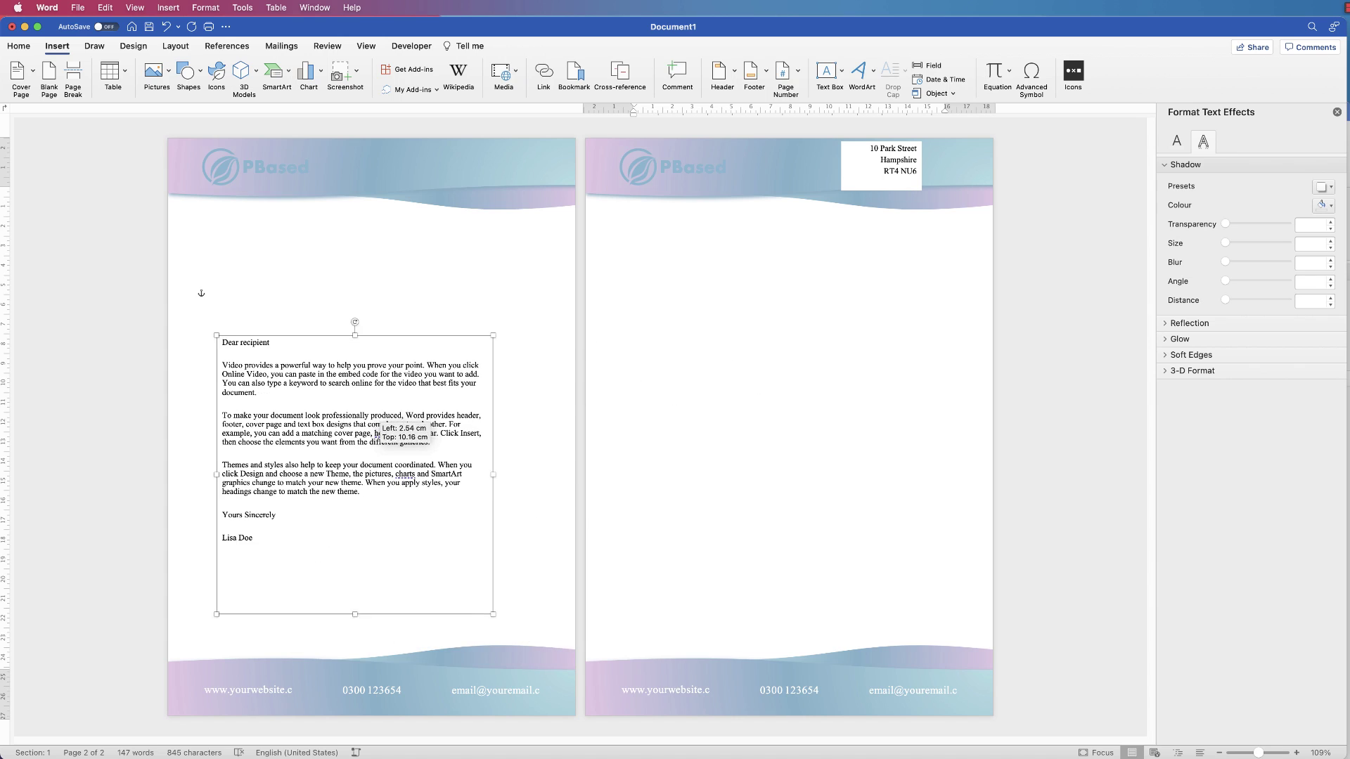
Undo back until the address and letter body boxes are removed from the page
key("super+y")
key("super+y")
key("super+y")
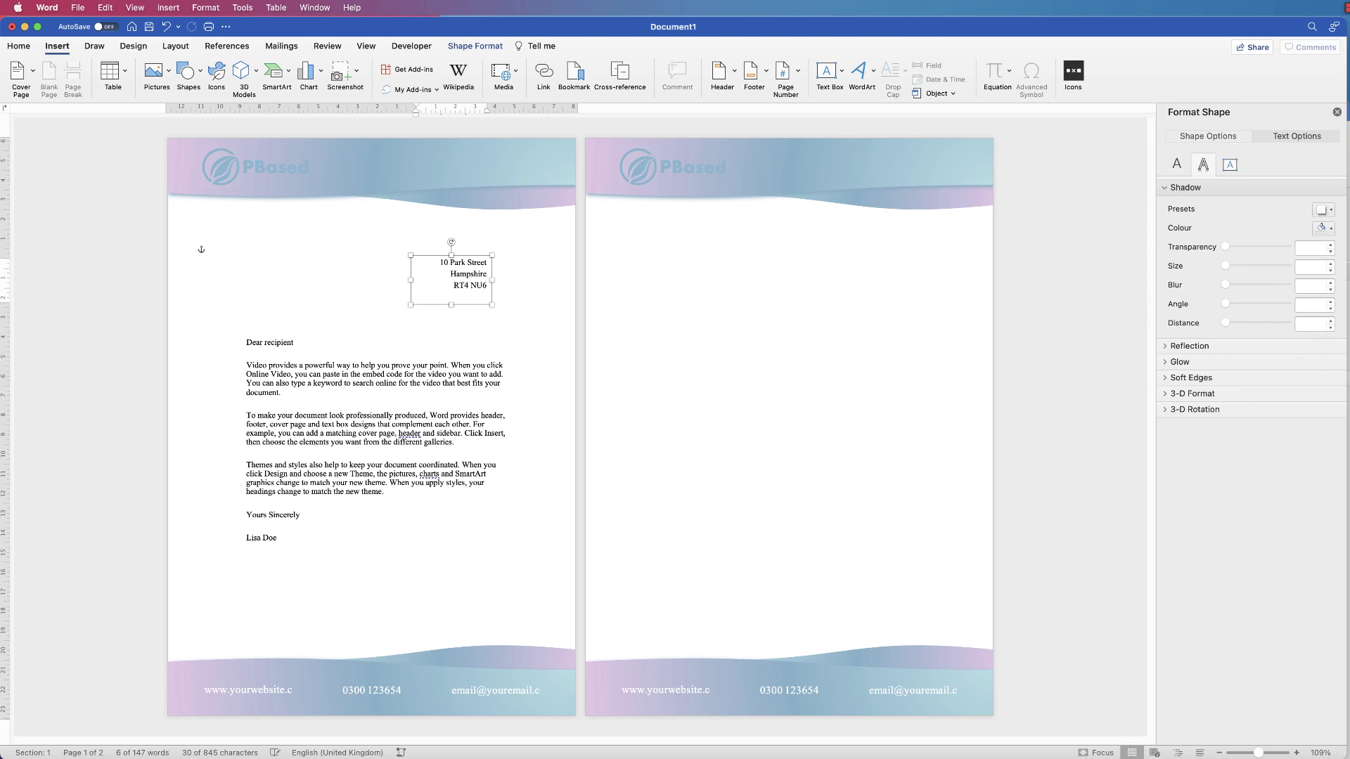
key("super+y")
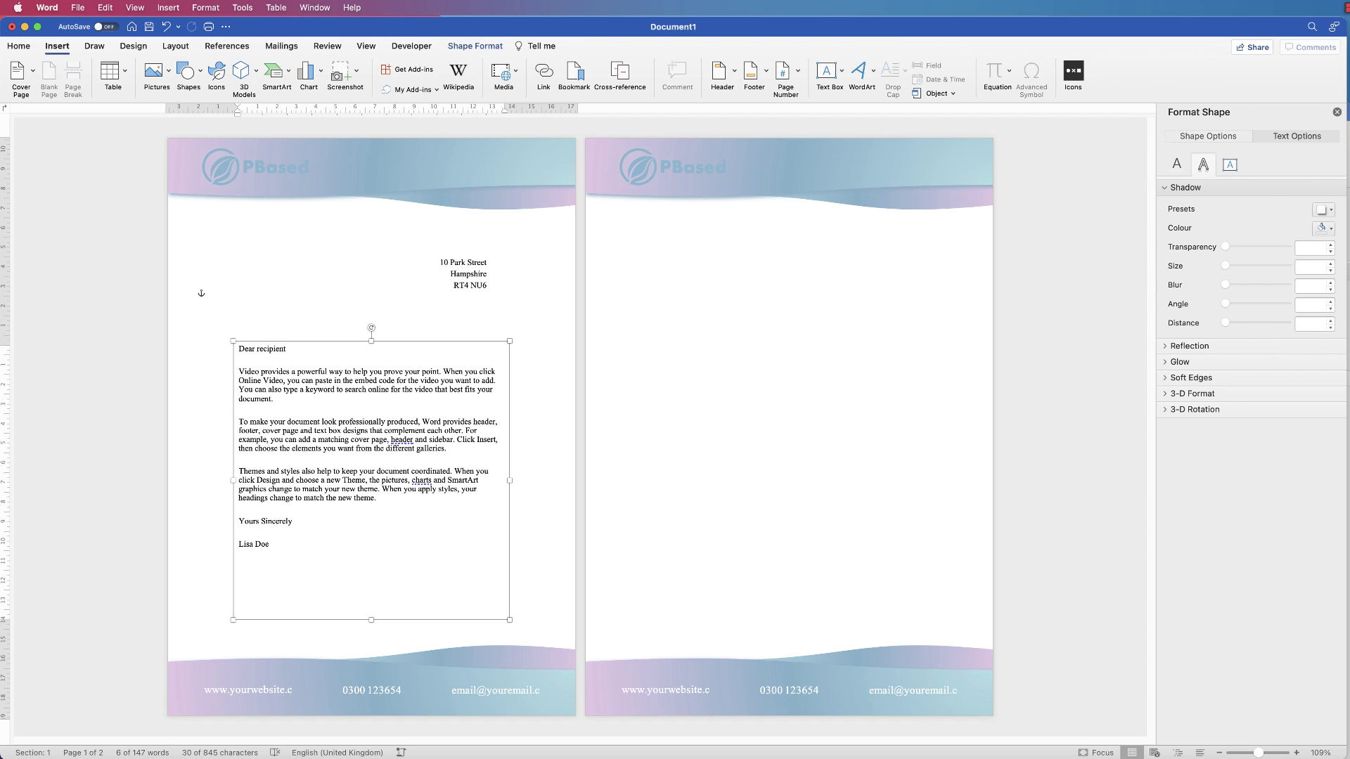
key("super+z")
key("super+y")
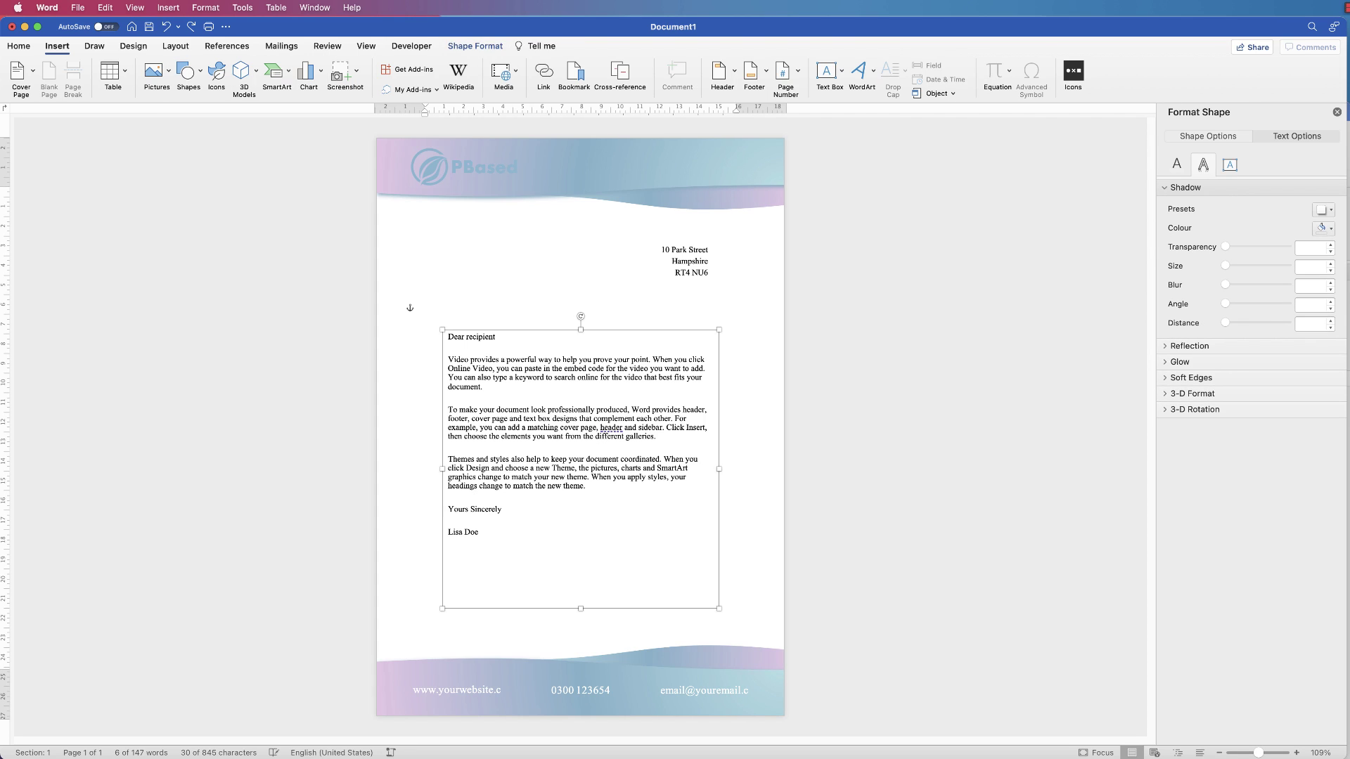
key("super+z")
key("super+z")
key("super+z")
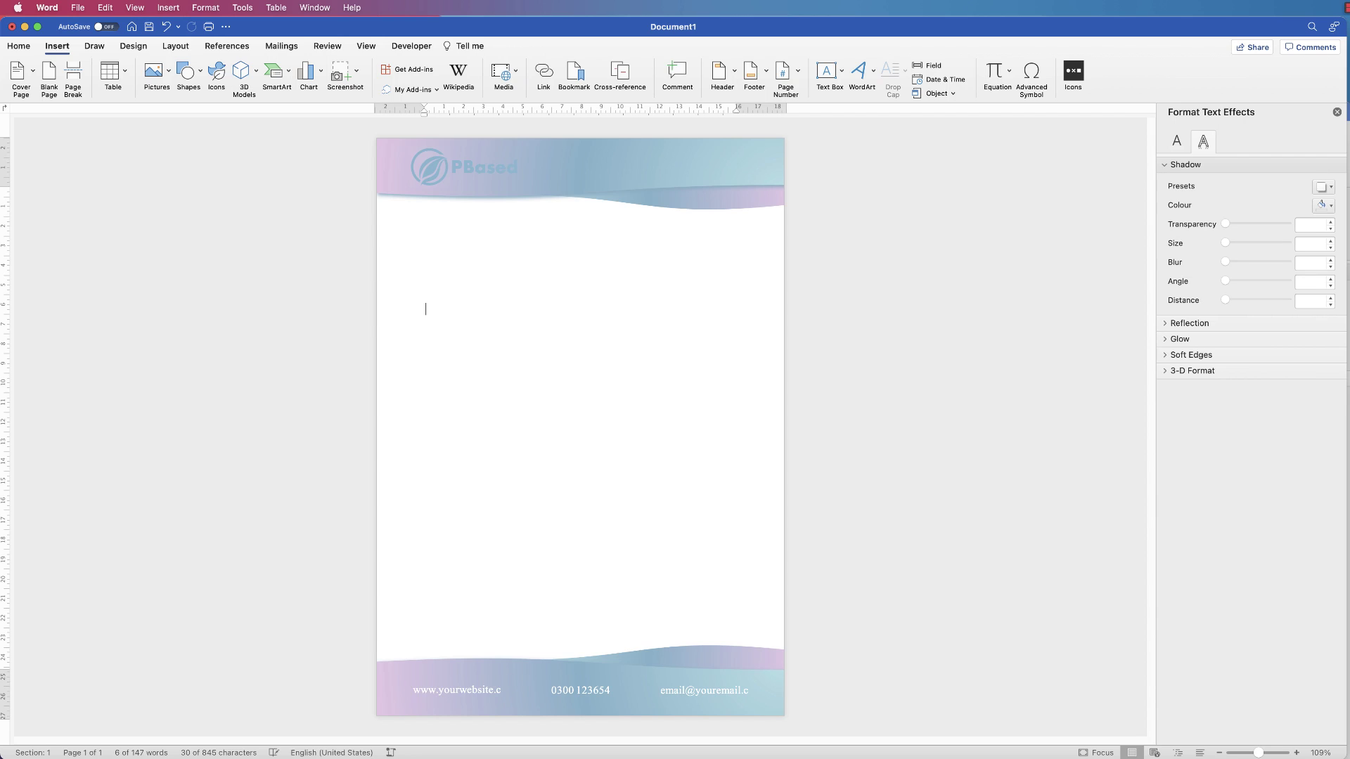
Generate five sample paragraphs with =rand() and paste a copy after them
type("=rand()")
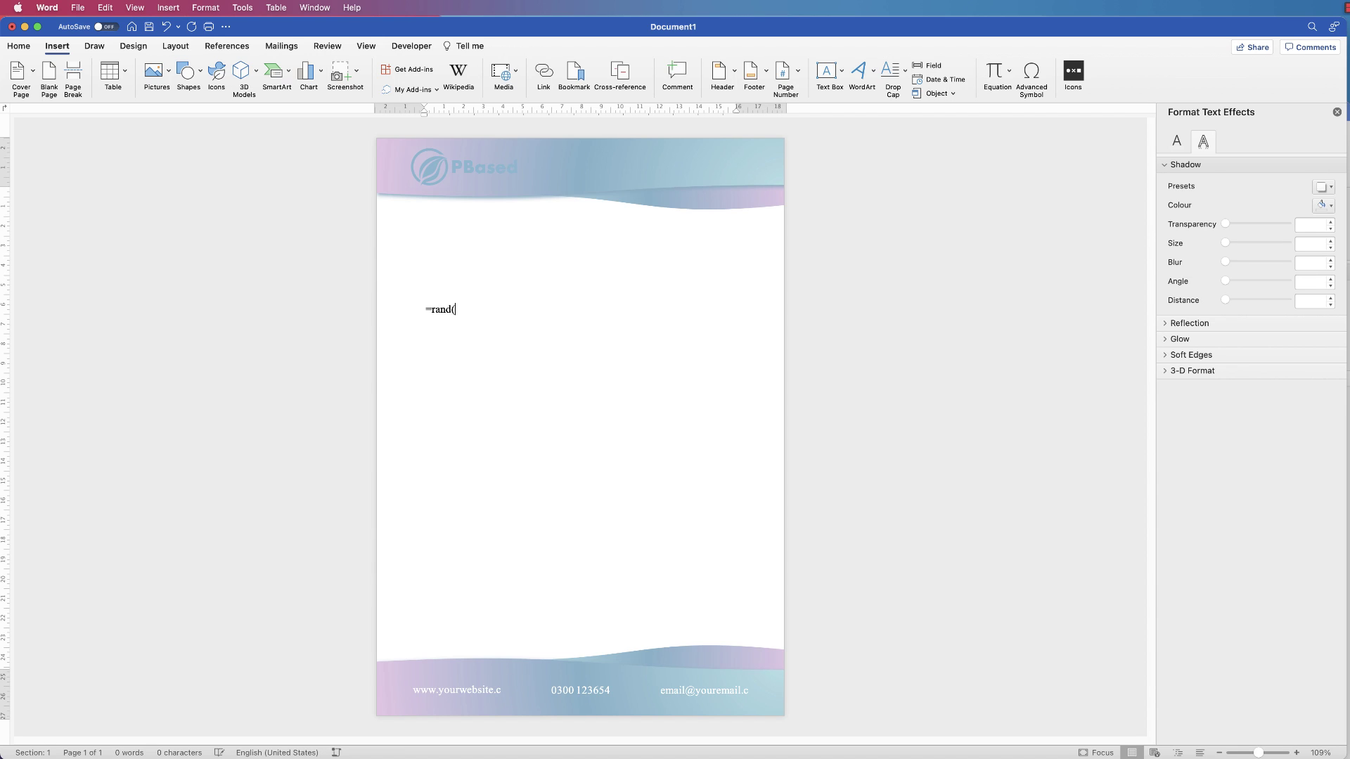
key("Return")
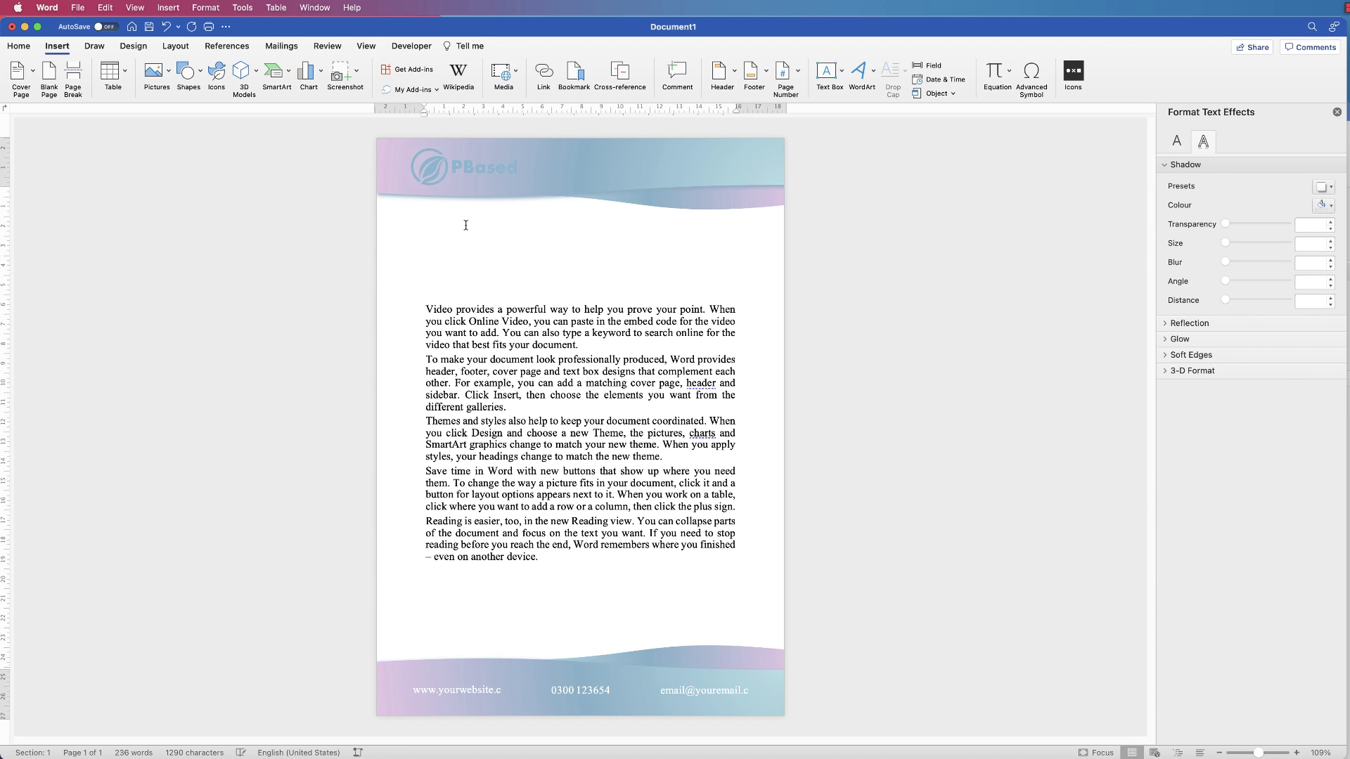
left_click_drag(555, 561, 424, 310)
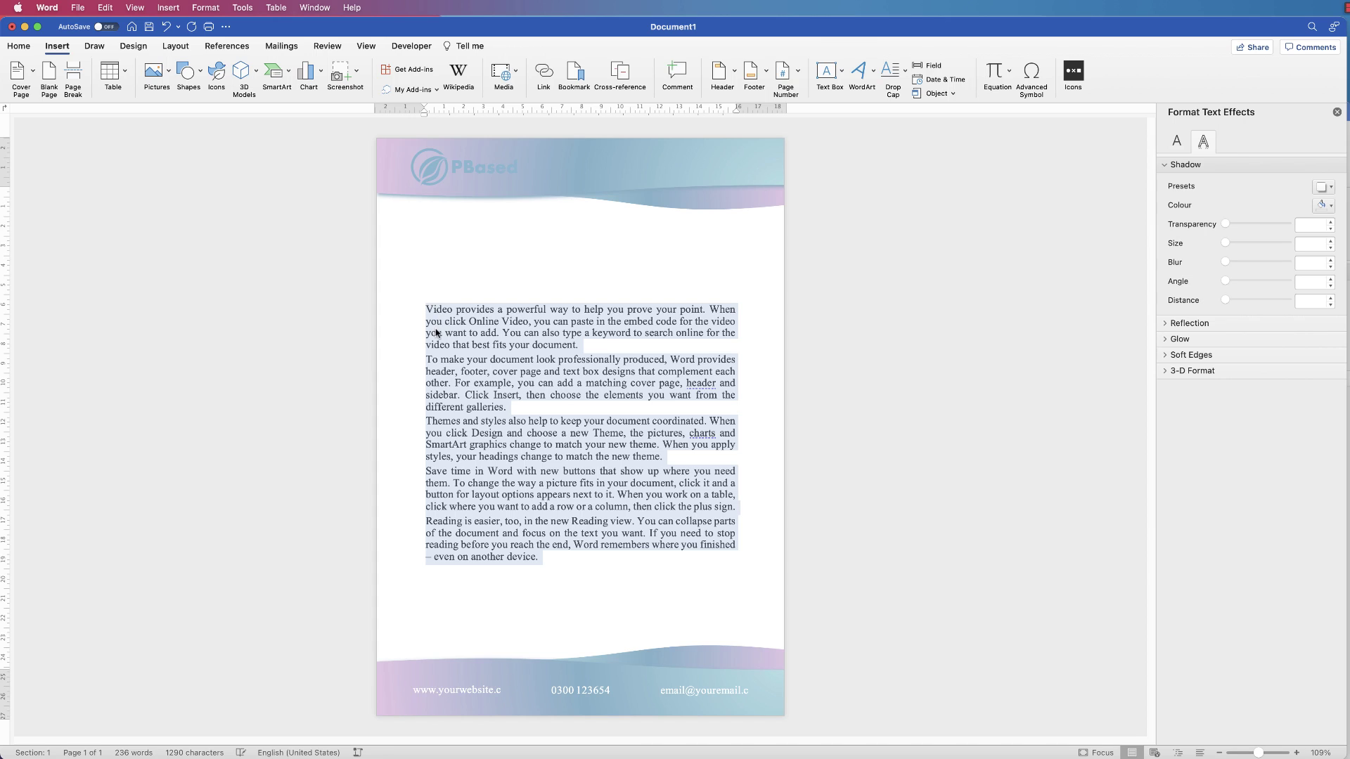
key("super+c")
left_click(575, 561)
key("super+v")
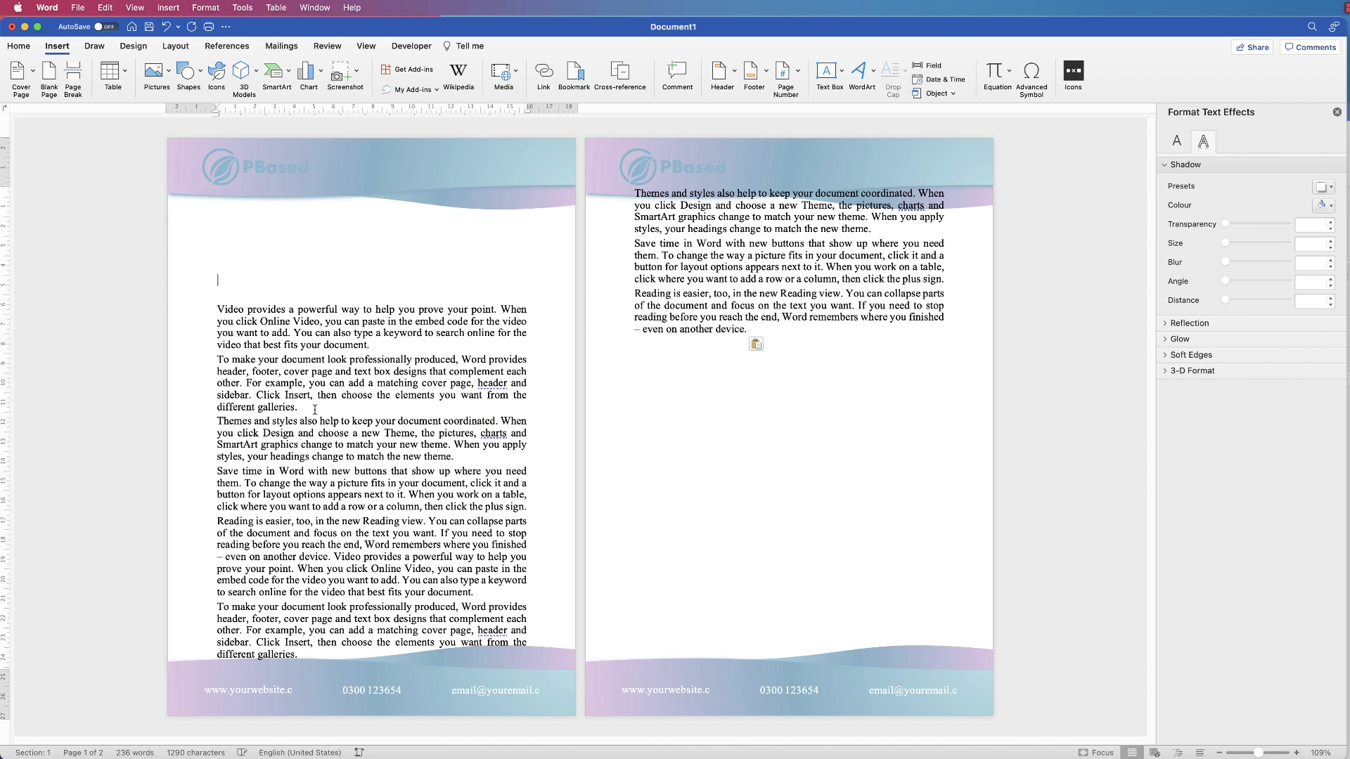
Delete the blank lines above the body so text starts just under the header waves
key("super+Home")
key("BackSpace")
key("BackSpace")
key("BackSpace")
key("BackSpace")
key("BackSpace")
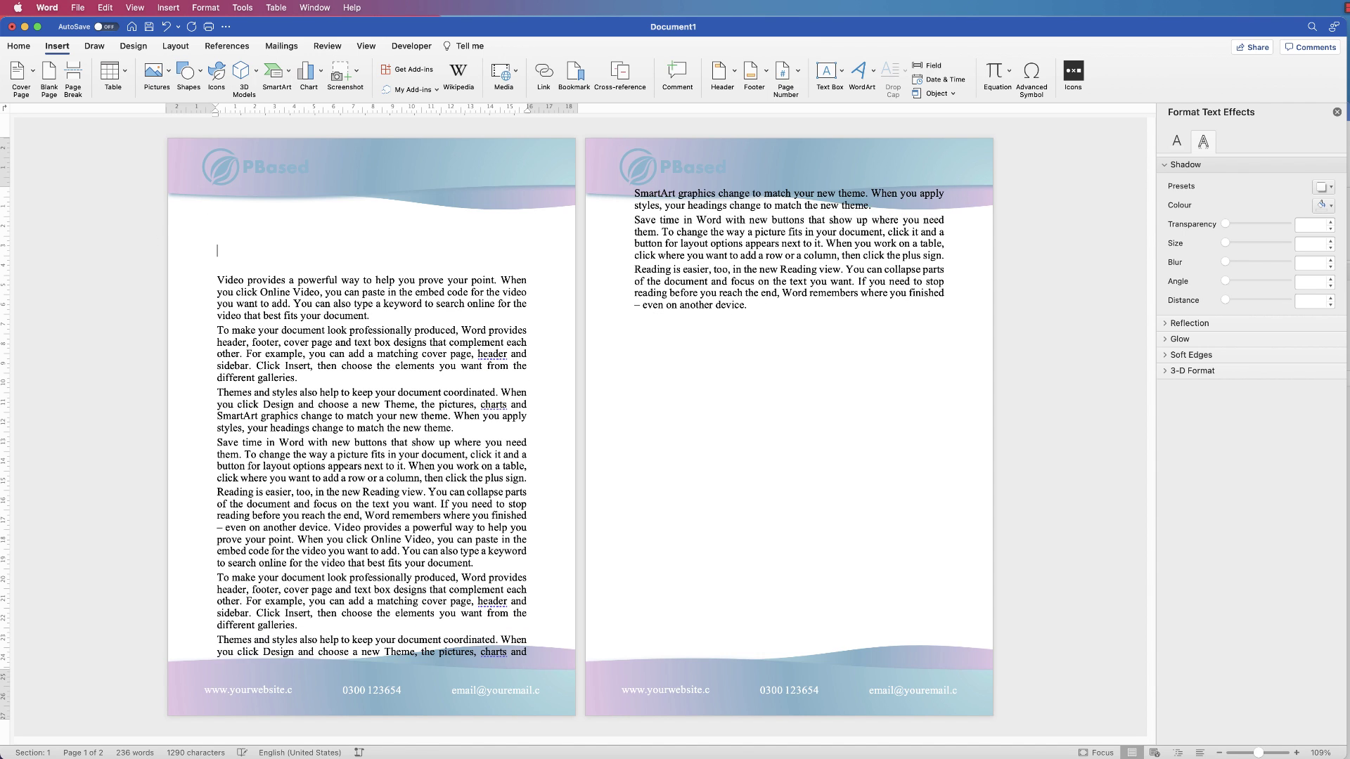
key("BackSpace")
key("BackSpace")
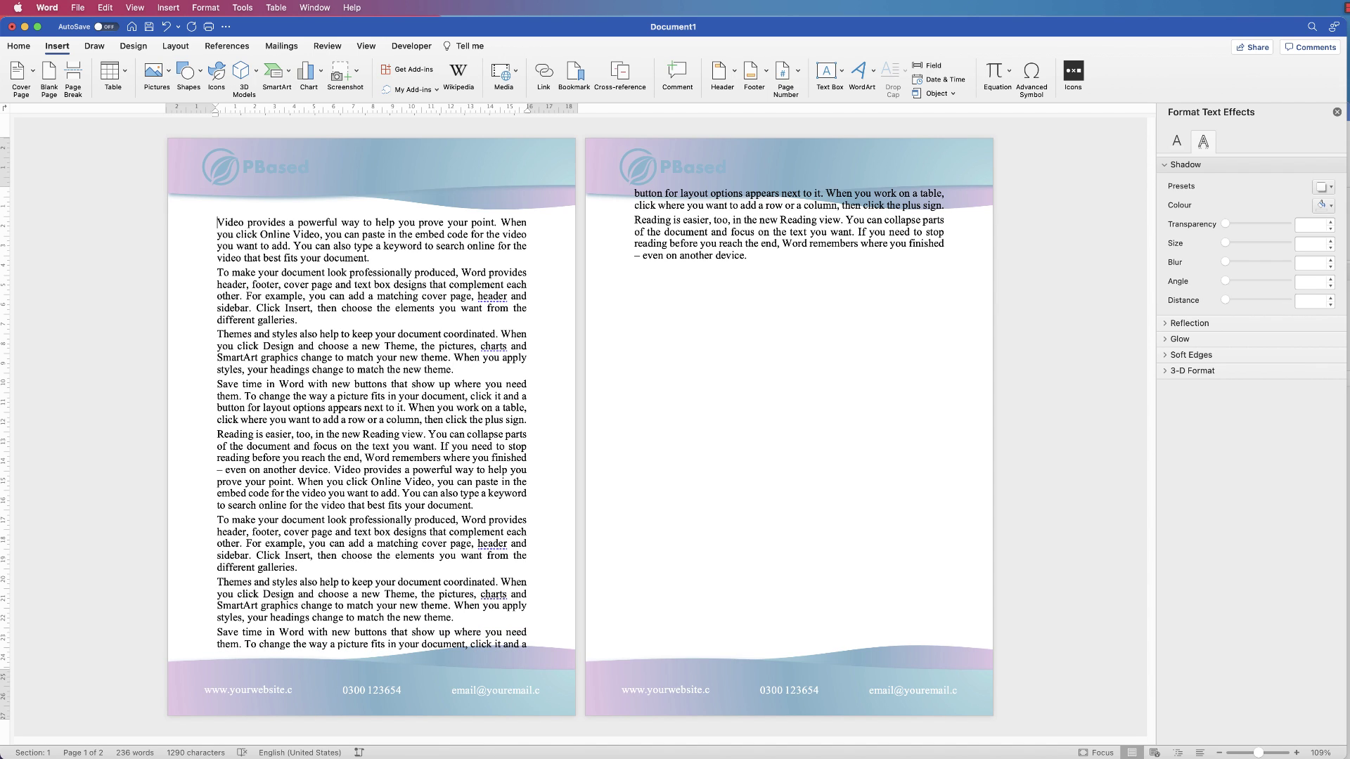
key("BackSpace")
key("BackSpace")
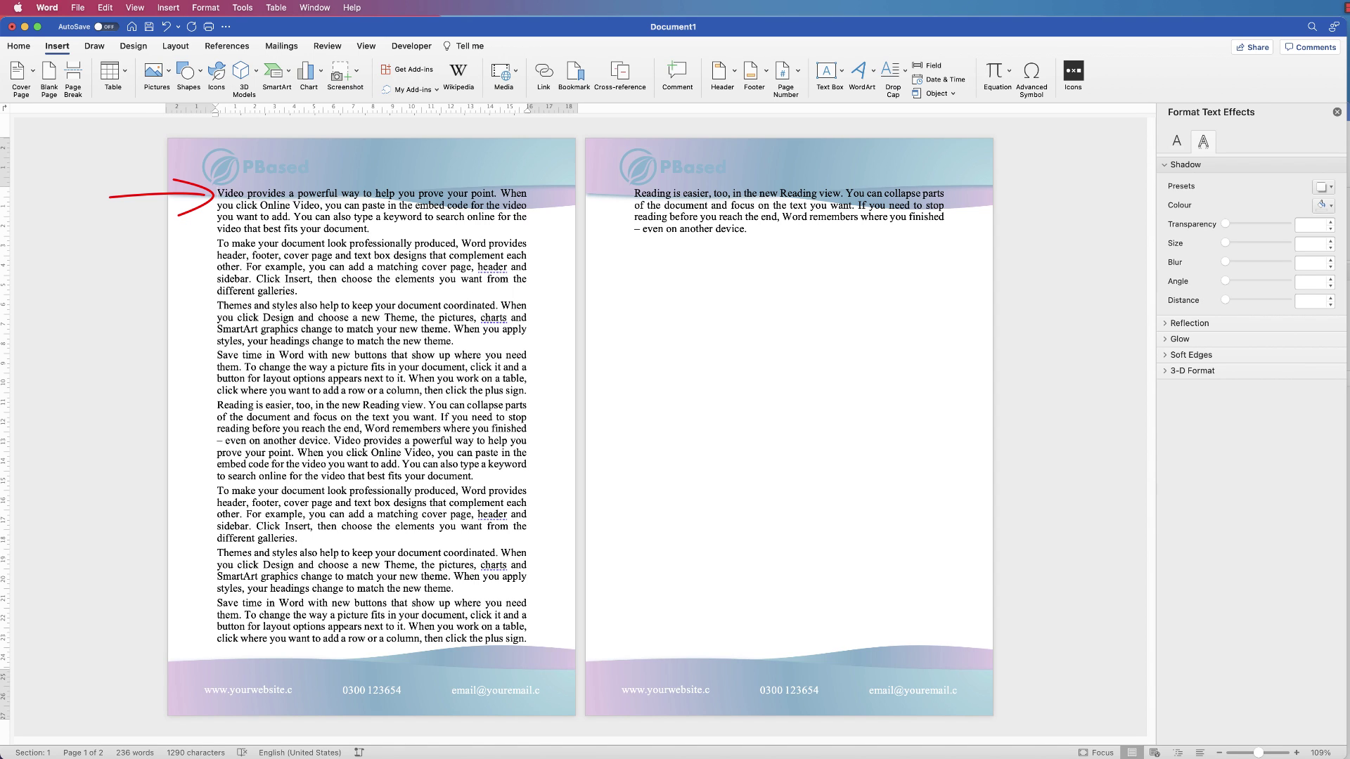
key("Return")
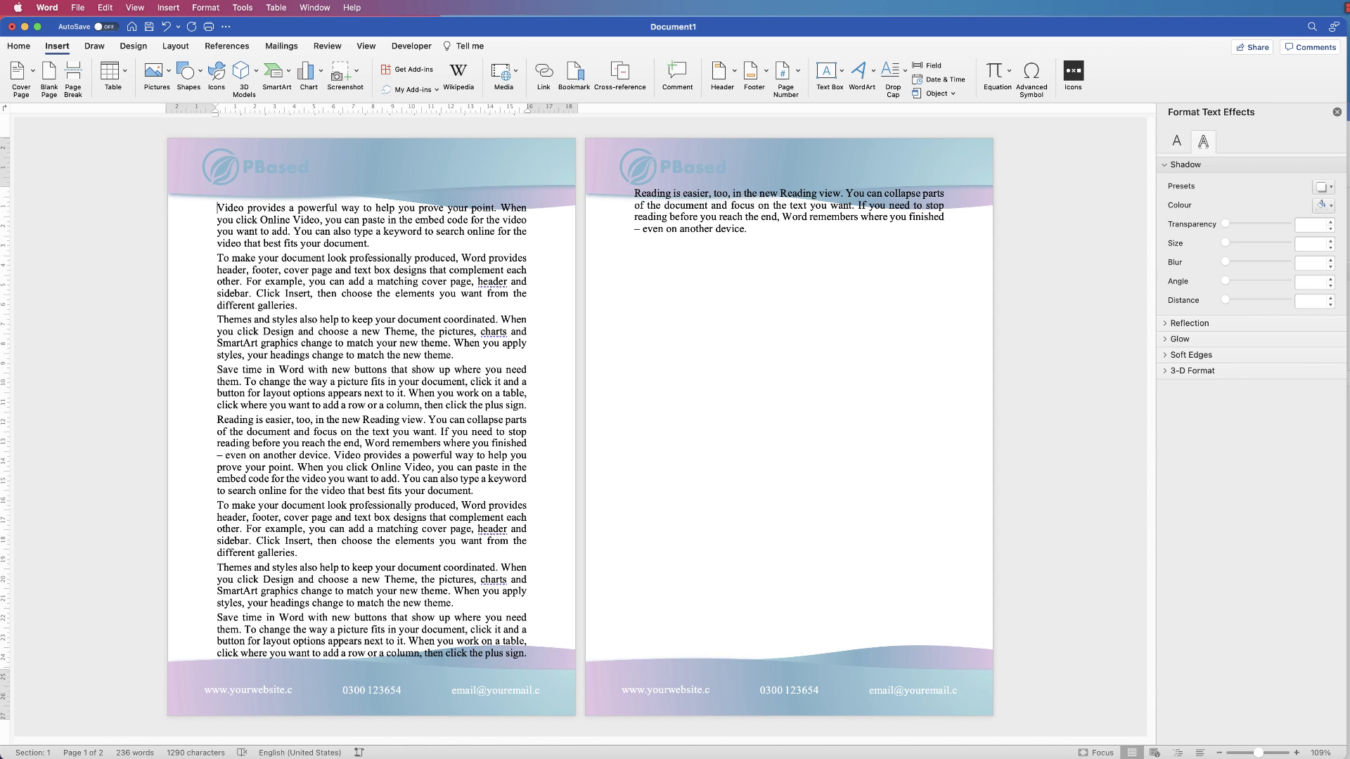
key("BackSpace")
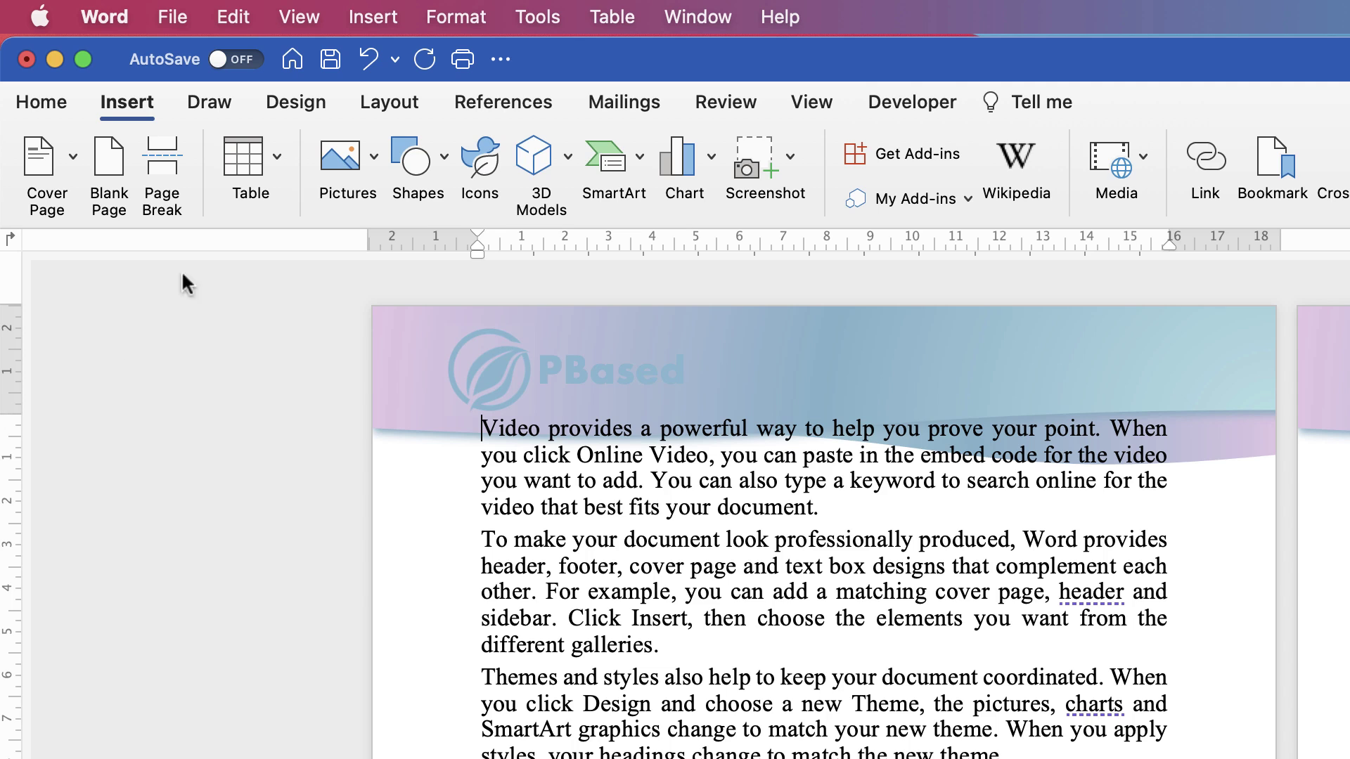
Drag the bottom margin on the vertical ruler up above the footer waves
left_click(808, 104)
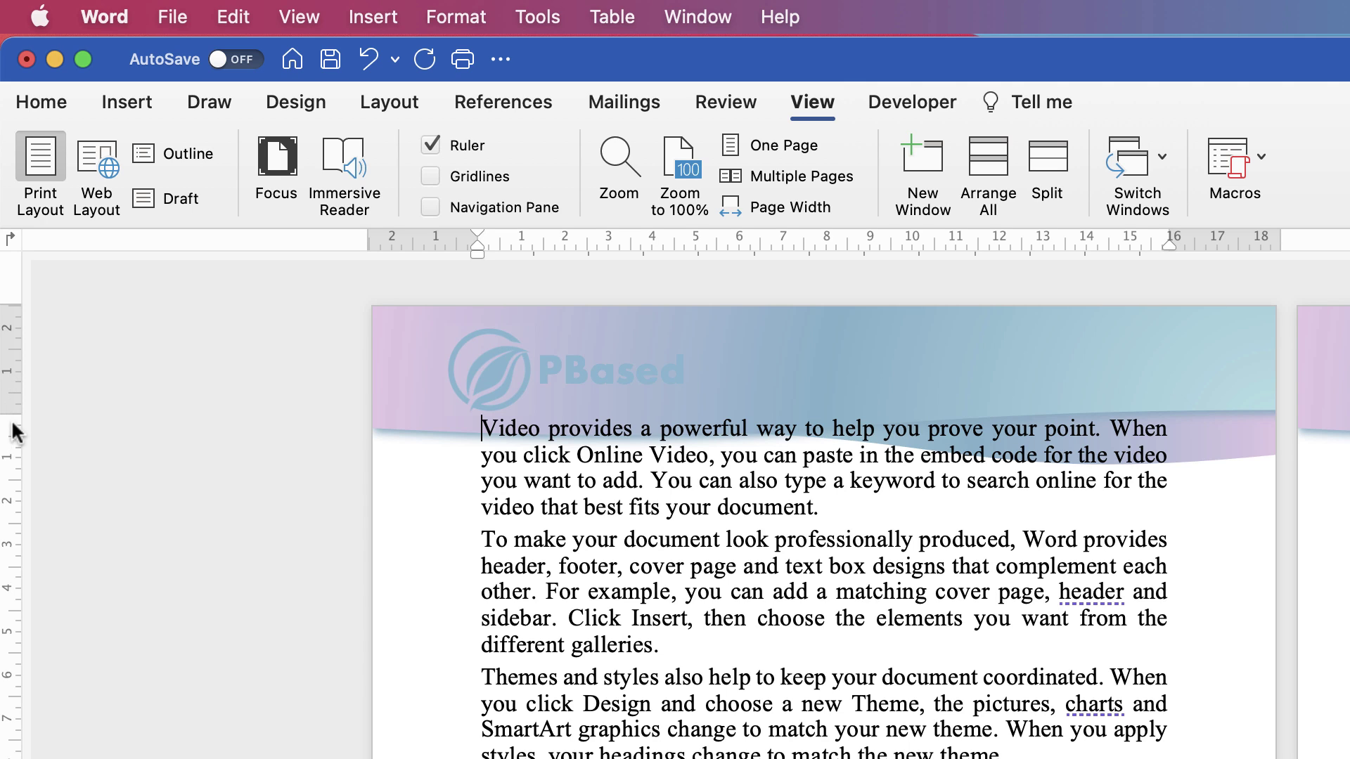
left_click_drag(10, 414, 12, 495)
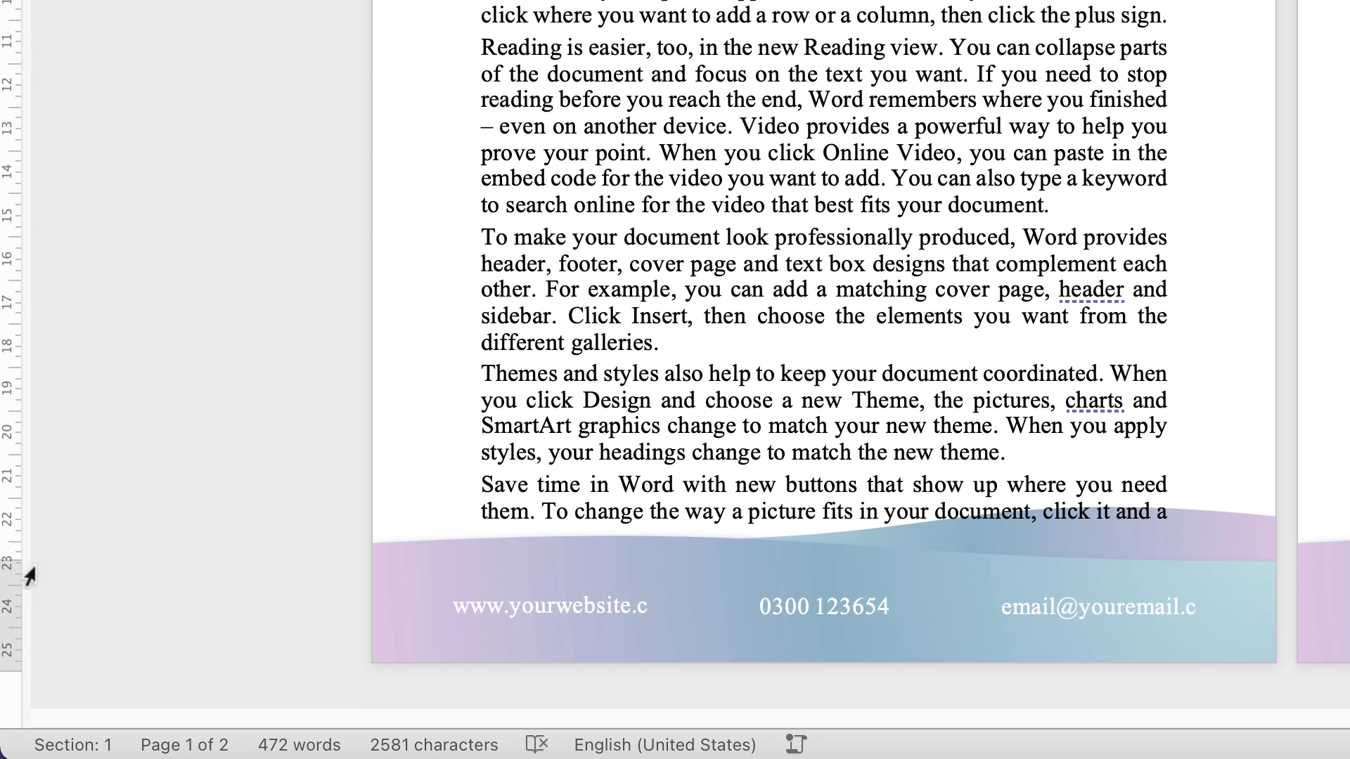
left_click_drag(12, 555, 4, 500)
left_click_drag(5, 501, 5, 499)
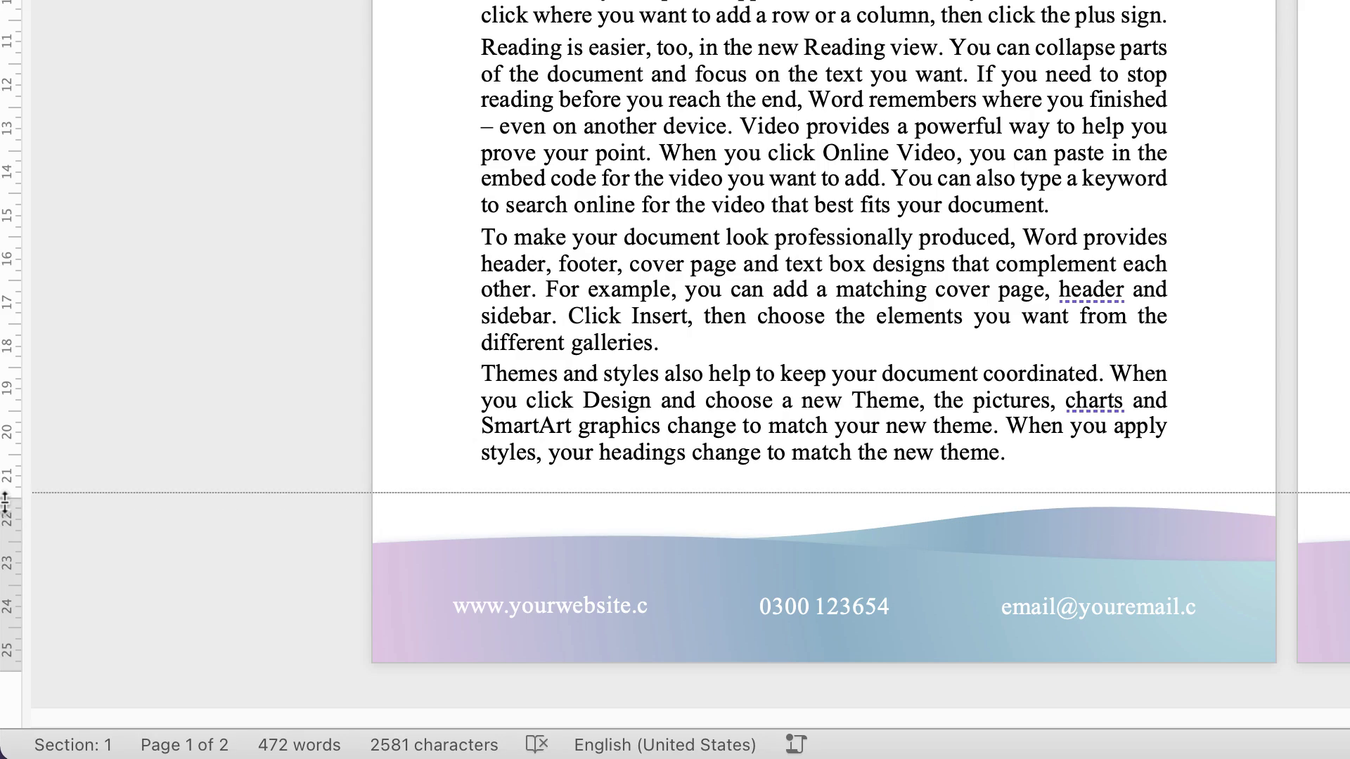